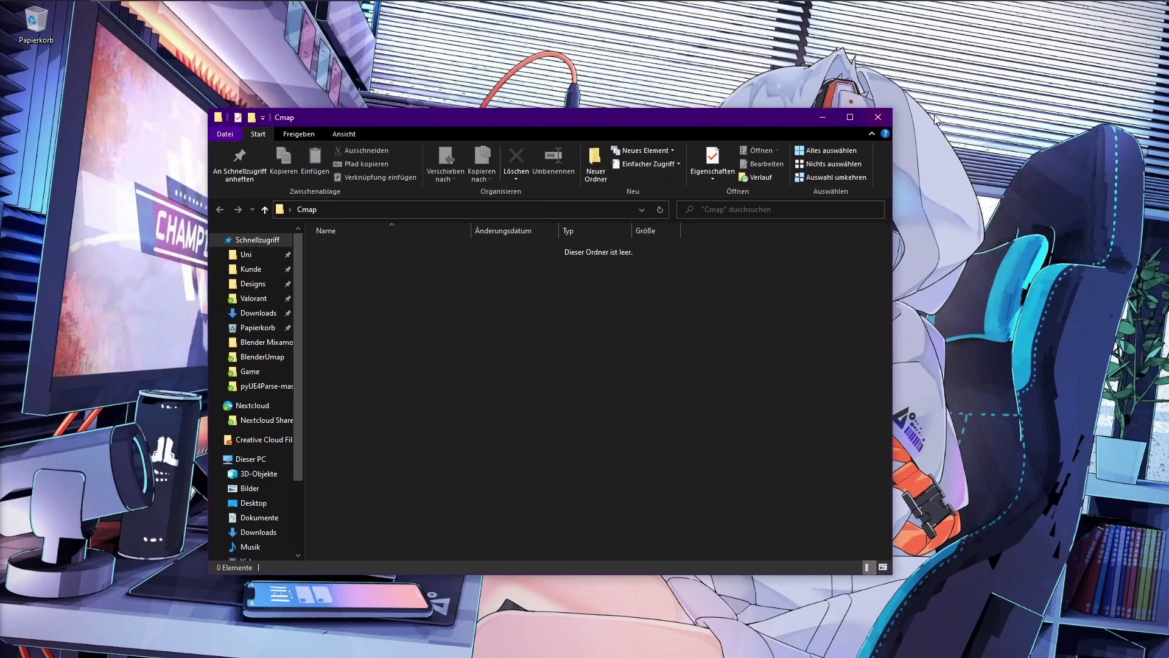
Step: Close the Cmap folder and open Viren- & Bedrohungsschutz under Windows-Sicherheit in the Windows Update und Sicherheit settings
{"action": "left_click", "coordinate": [878, 117]}
{"action": "mouse_move", "coordinate": [78, 5]}
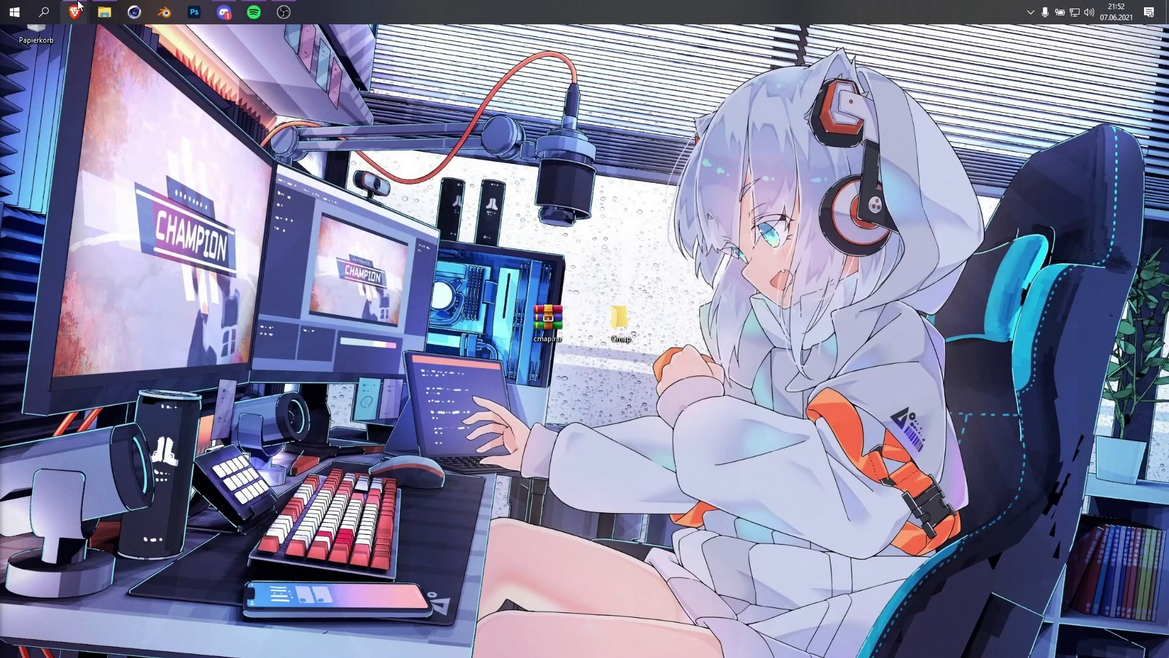
{"action": "left_click", "coordinate": [41, 20]}
{"action": "type", "text": "einst"}
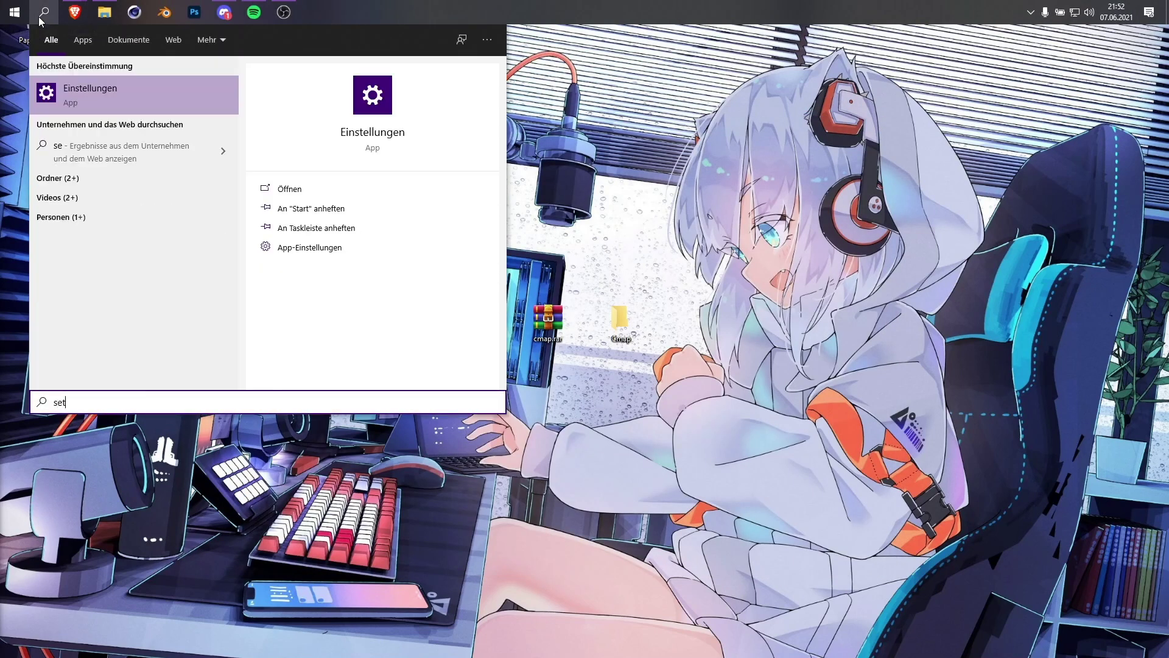
{"action": "left_click", "coordinate": [105, 85]}
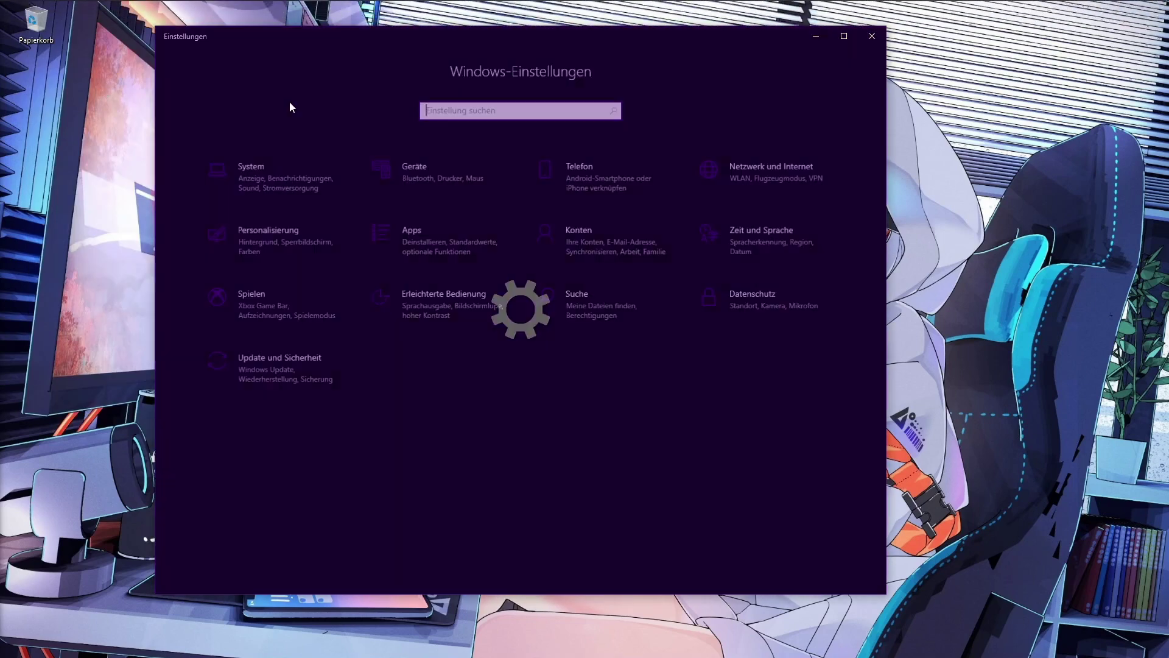
{"action": "left_click", "coordinate": [292, 364]}
{"action": "left_click", "coordinate": [243, 222]}
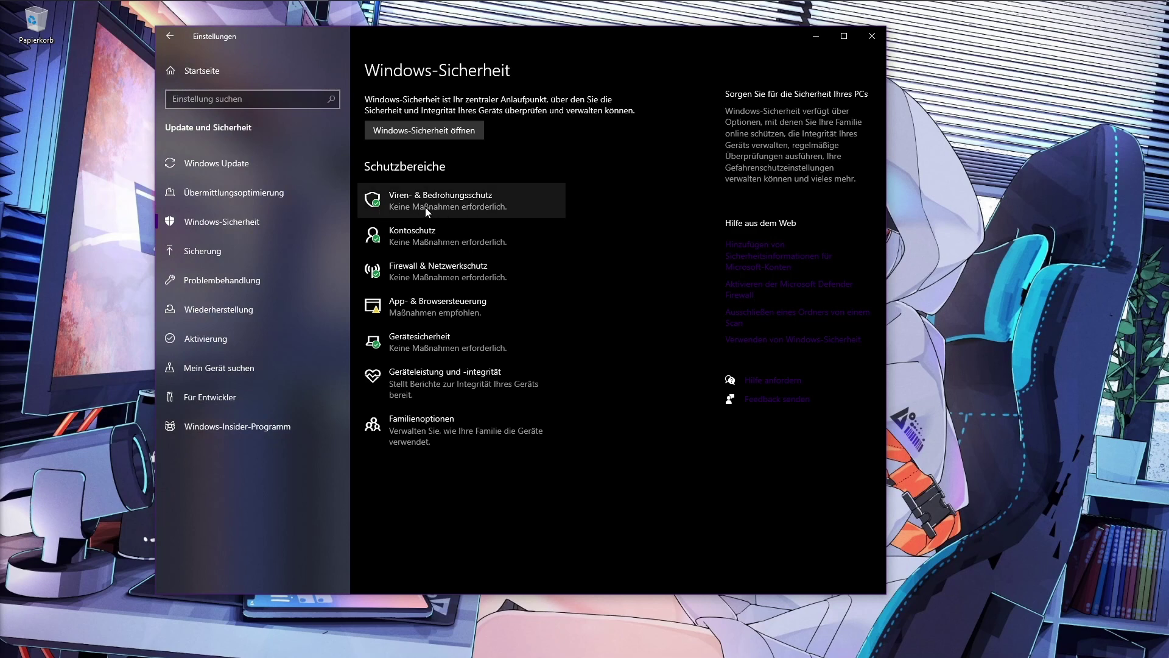
{"action": "left_click", "coordinate": [410, 206]}
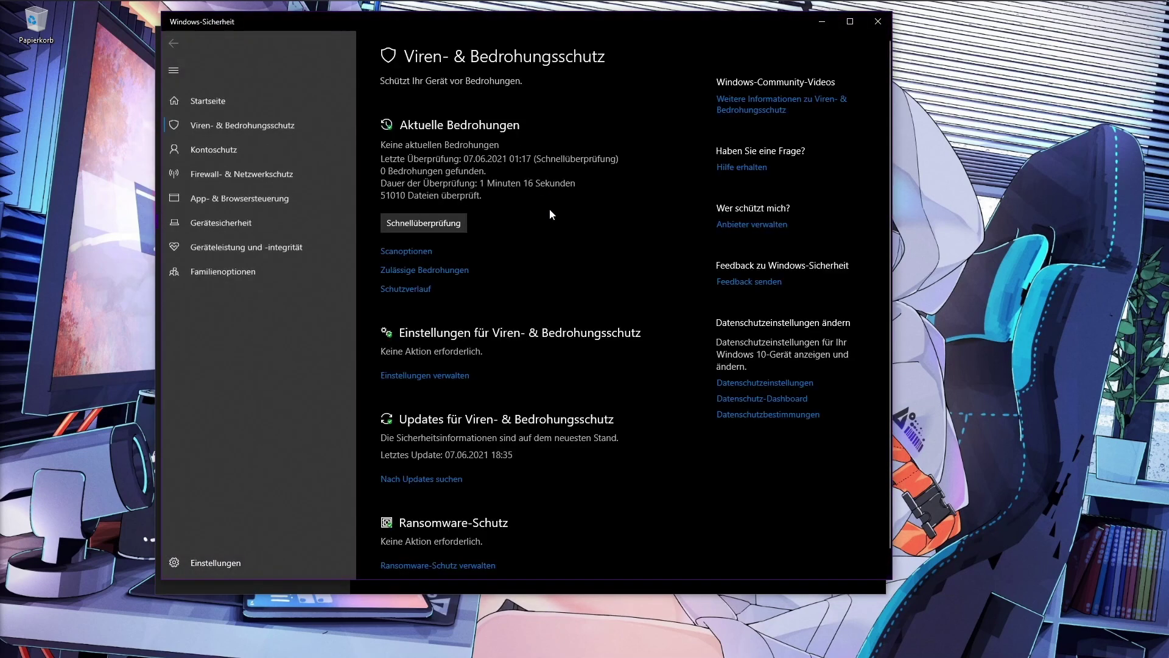
Step: Open the Ausschlüsse list in the Viren- & Bedrohungsschutz settings
{"action": "left_click", "coordinate": [433, 375]}
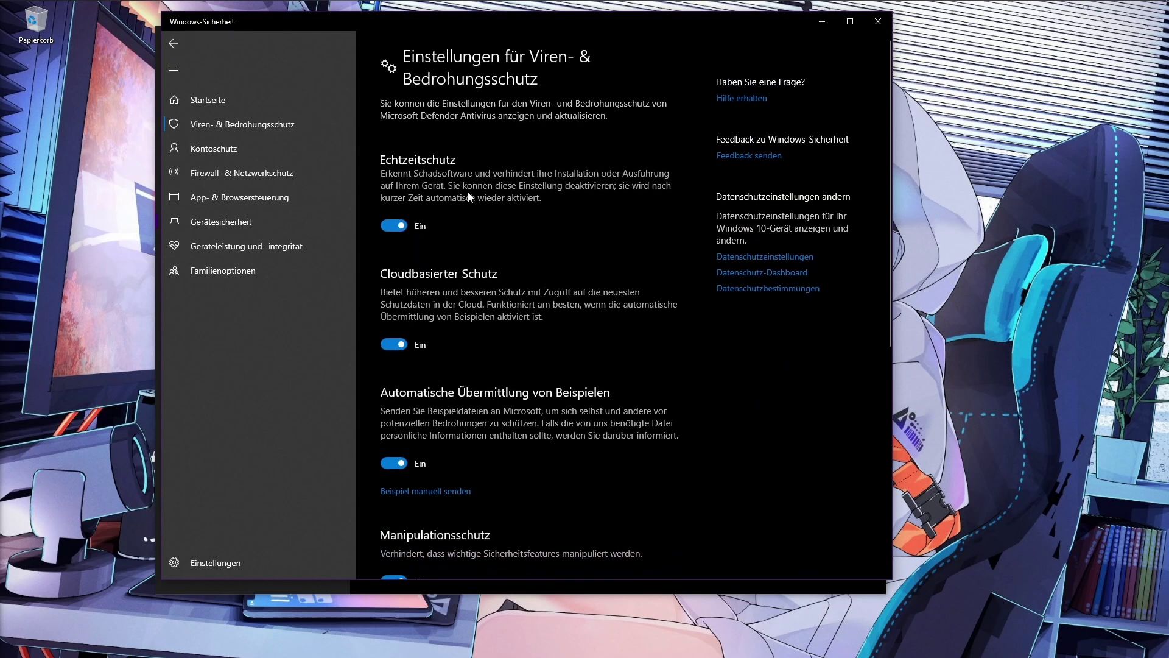
{"action": "scroll", "coordinate": [567, 305], "scroll_direction": "down", "scroll_amount": 5}
{"action": "left_click", "coordinate": [426, 420]}
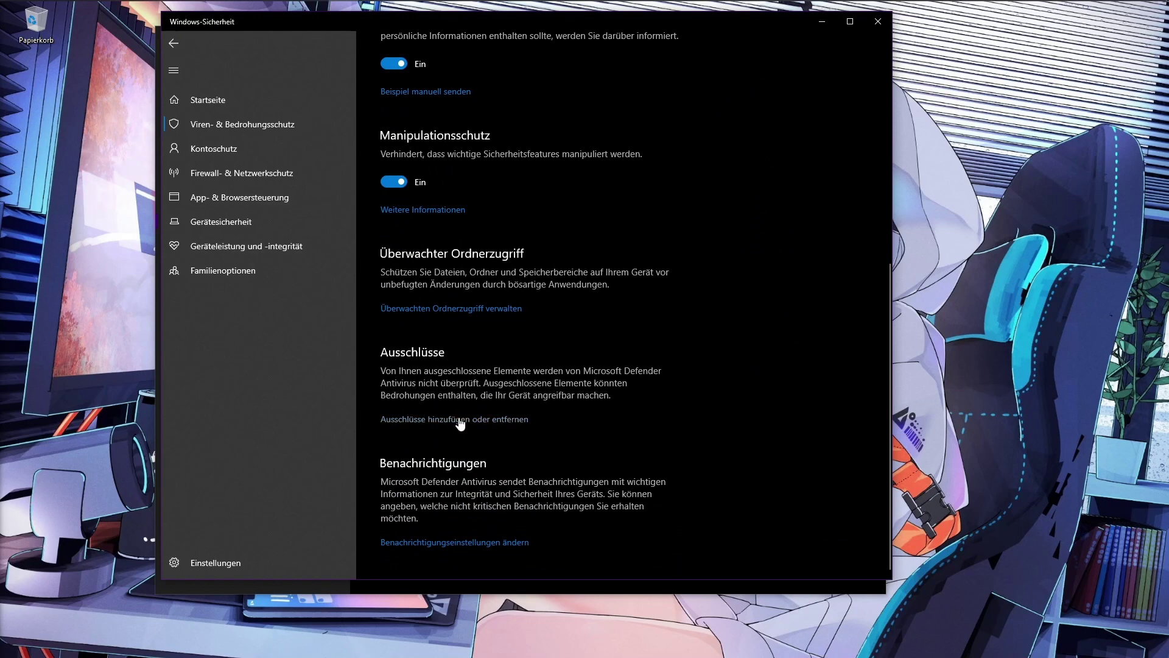
{"action": "left_click", "coordinate": [460, 419]}
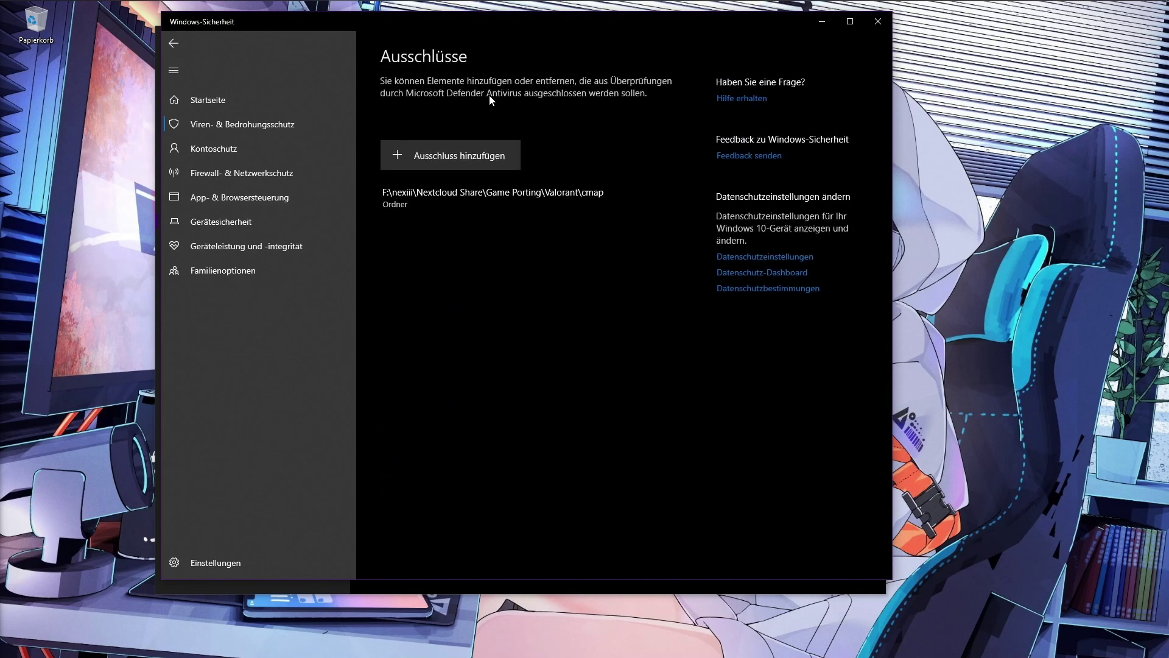
Step: Add the Cmap folder on the Desktop as a folder exclusion and close the security and settings windows
{"action": "left_click", "coordinate": [460, 155]}
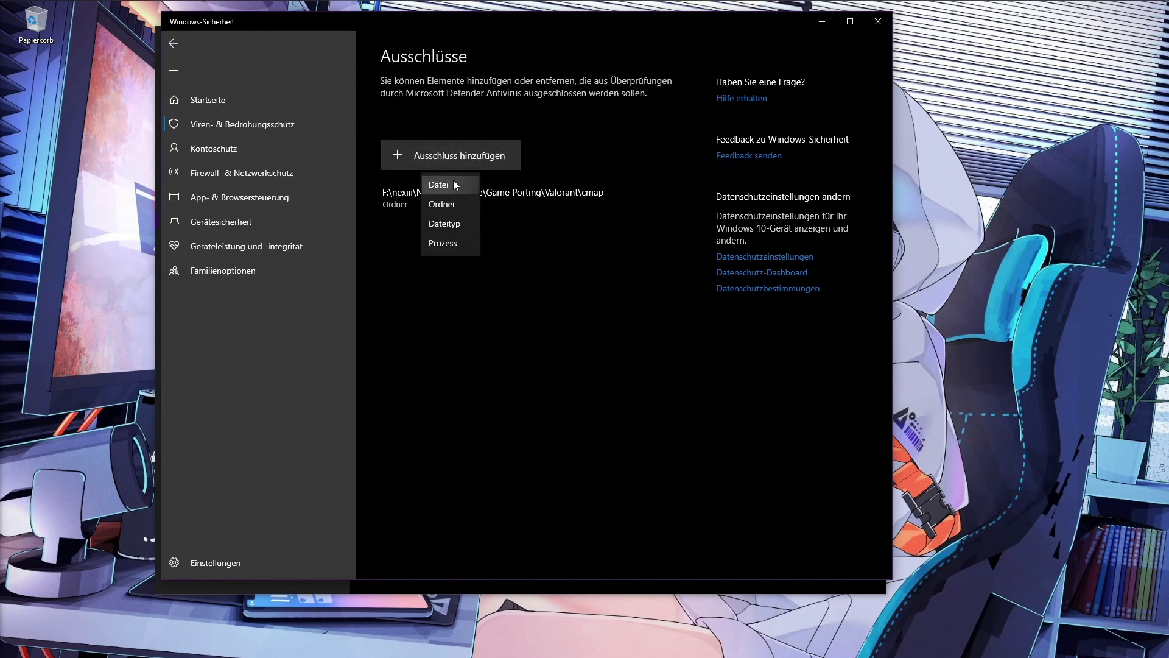
{"action": "left_click", "coordinate": [449, 207]}
{"action": "scroll", "coordinate": [219, 161], "scroll_direction": "up", "scroll_amount": 2}
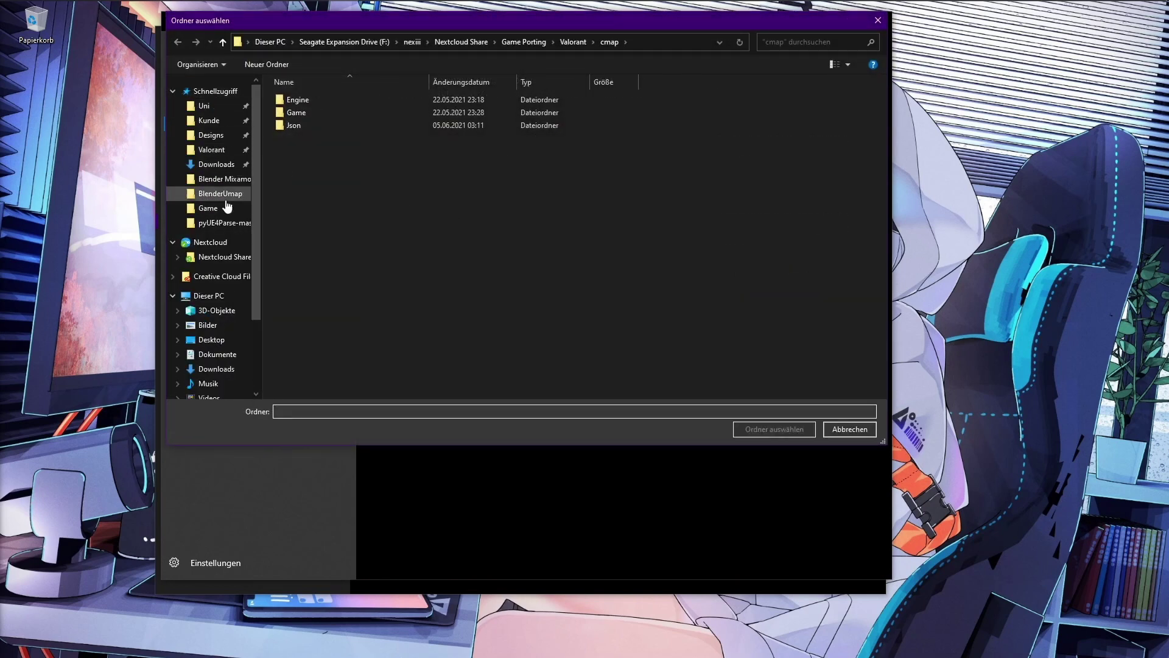
{"action": "scroll", "coordinate": [219, 253], "scroll_direction": "down", "scroll_amount": 2}
{"action": "left_click", "coordinate": [220, 252]}
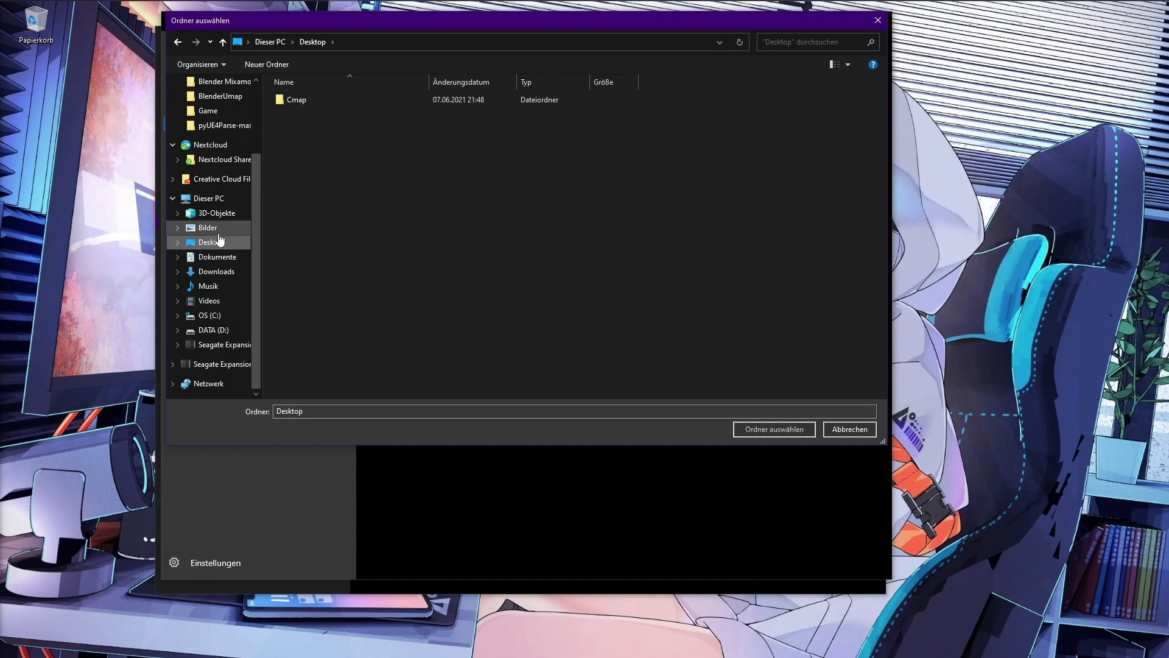
{"action": "double_click", "coordinate": [317, 98]}
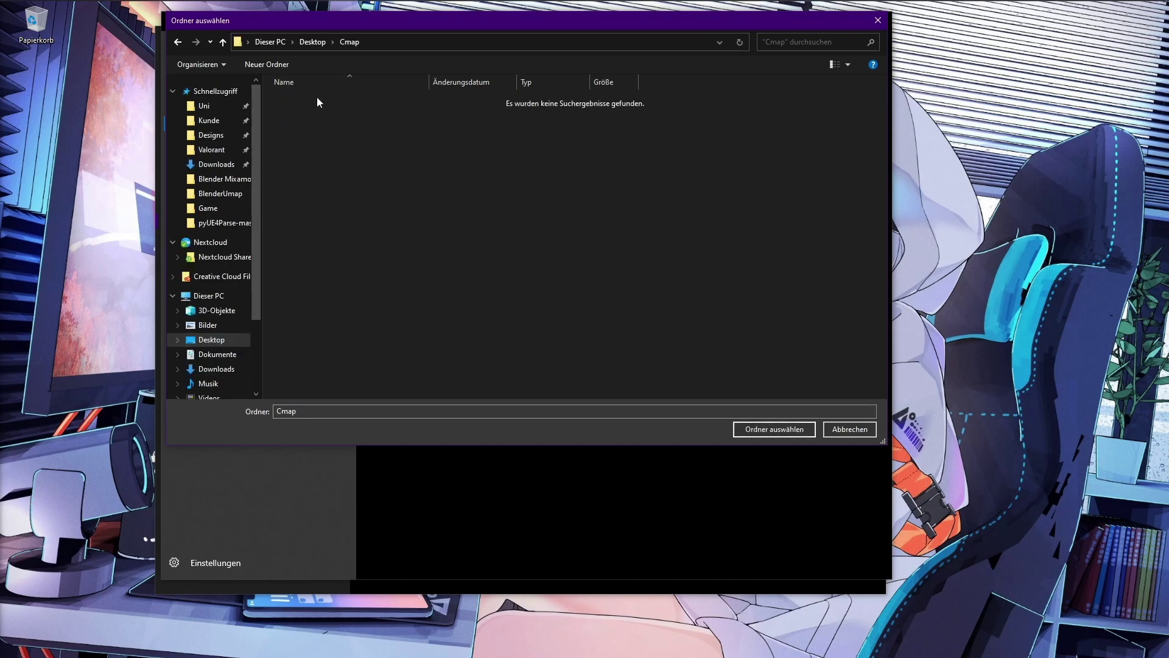
{"action": "left_click", "coordinate": [767, 429]}
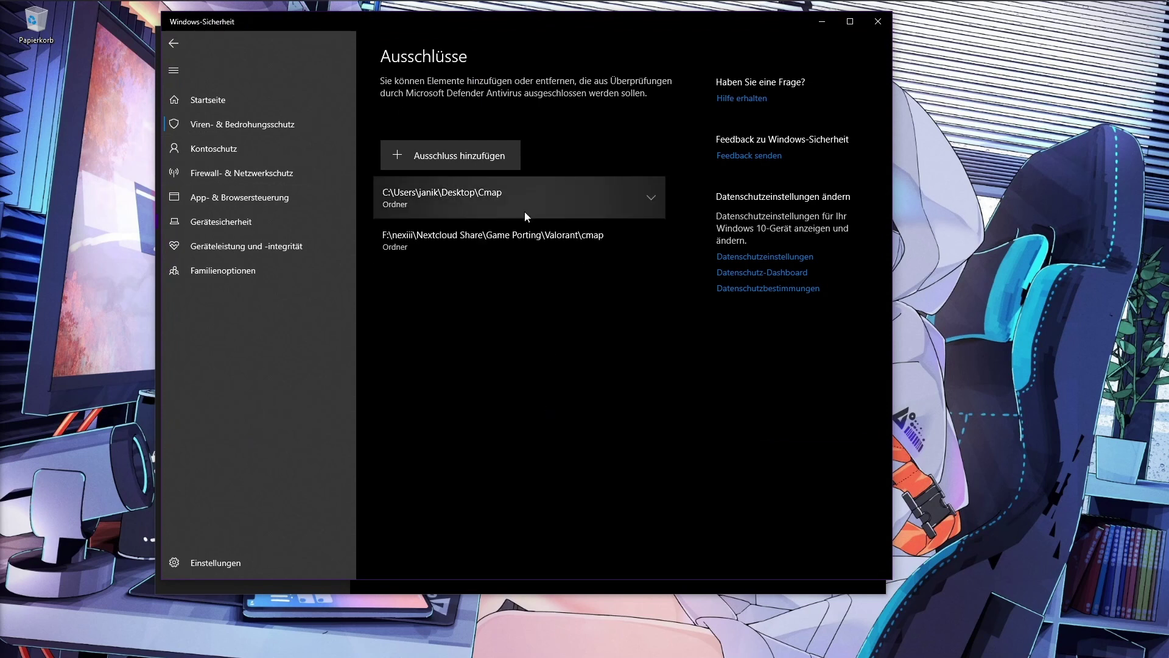
{"action": "left_click", "coordinate": [867, 27]}
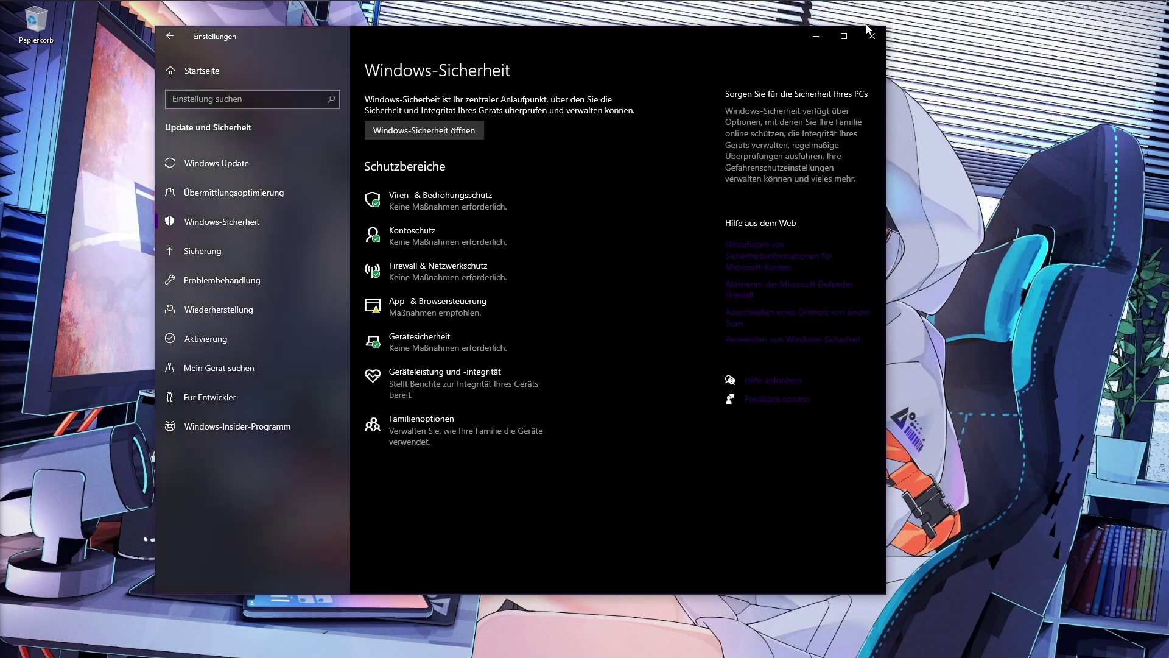
{"action": "left_click", "coordinate": [871, 35]}
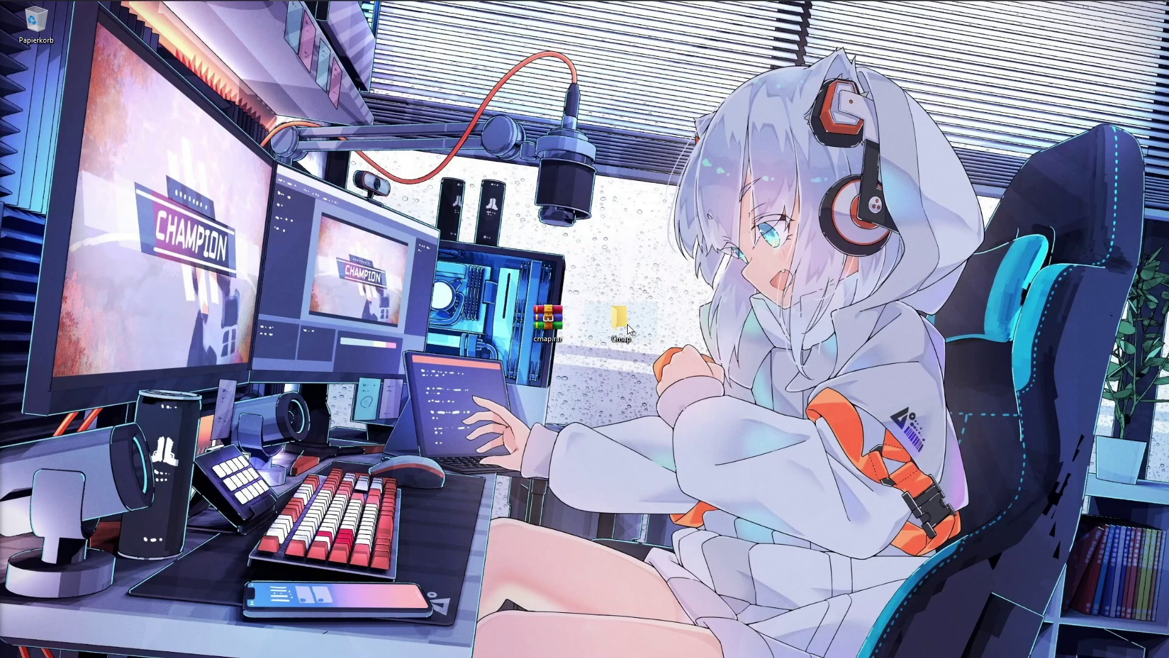
Step: Move the cmap.rar archive from the desktop into the Cmap folder and open that folder
{"action": "left_click_drag", "start_coordinate": [548, 270], "coordinate": [507, 297]}
{"action": "mouse_move", "coordinate": [652, 356]}
{"action": "left_mouse_down"}
{"action": "mouse_move", "coordinate": [508, 300]}
{"action": "mouse_move", "coordinate": [667, 360]}
{"action": "mouse_move", "coordinate": [661, 352]}
{"action": "left_mouse_up"}
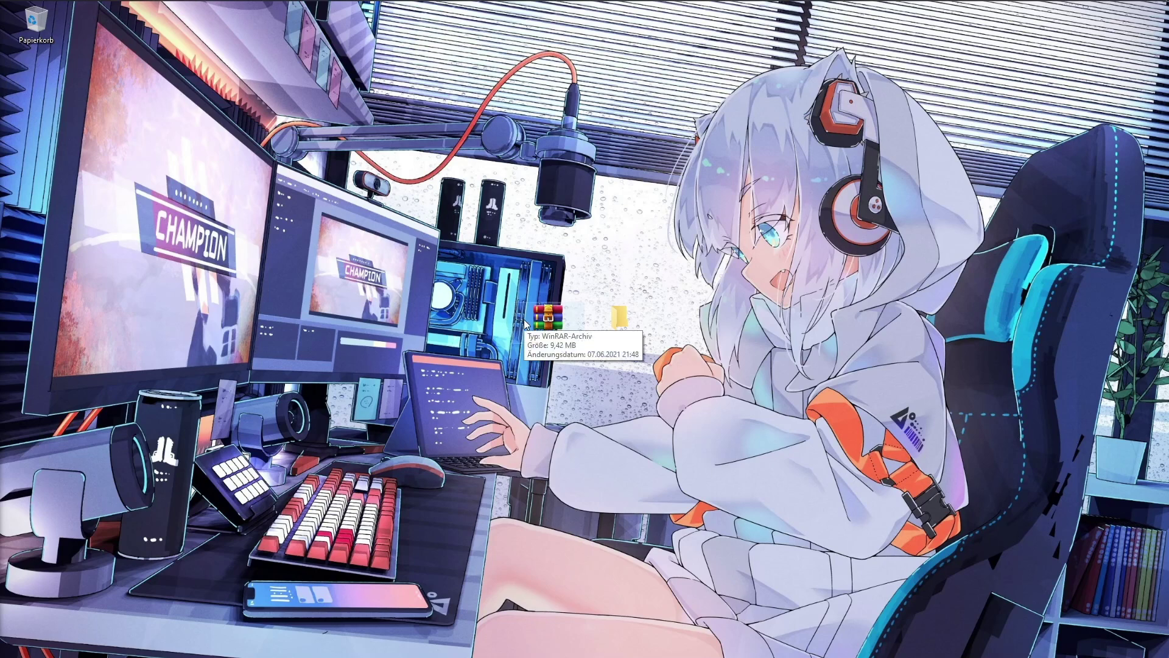
{"action": "left_click_drag", "start_coordinate": [524, 319], "coordinate": [622, 331]}
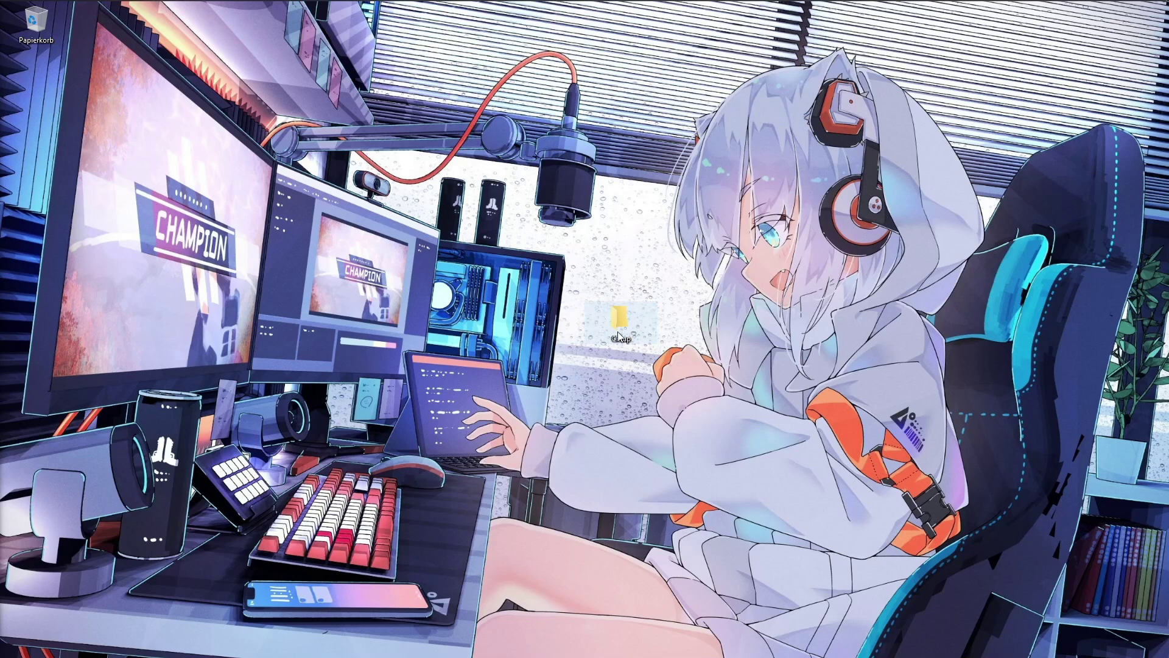
{"action": "double_click", "coordinate": [619, 329]}
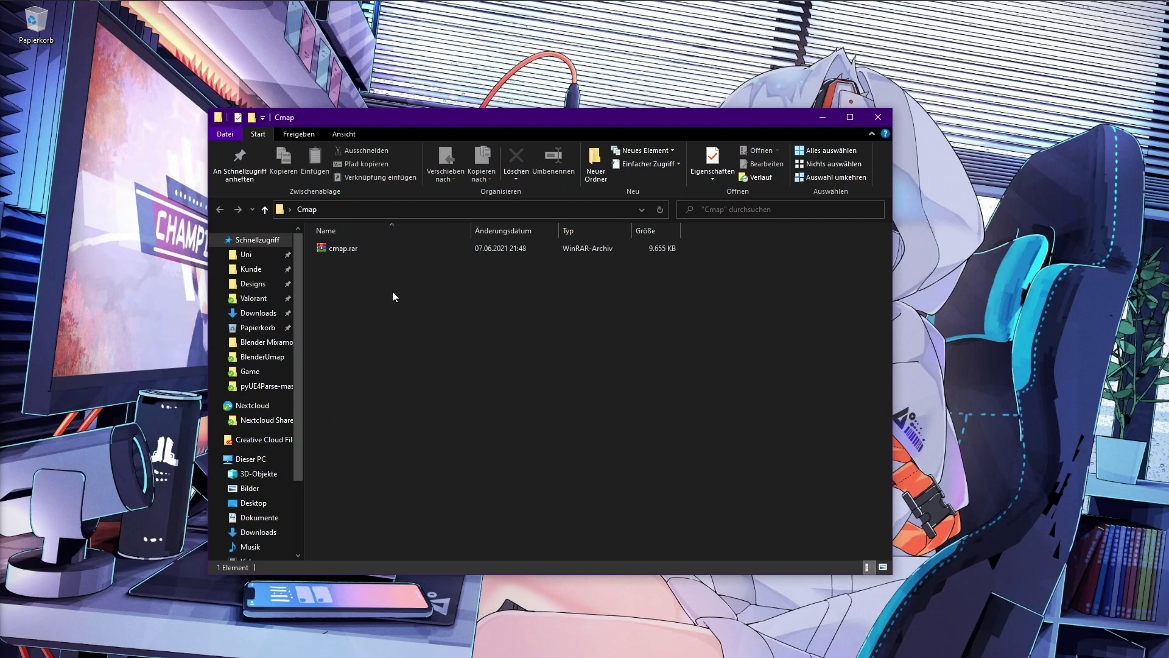
{"action": "right_click", "coordinate": [327, 248]}
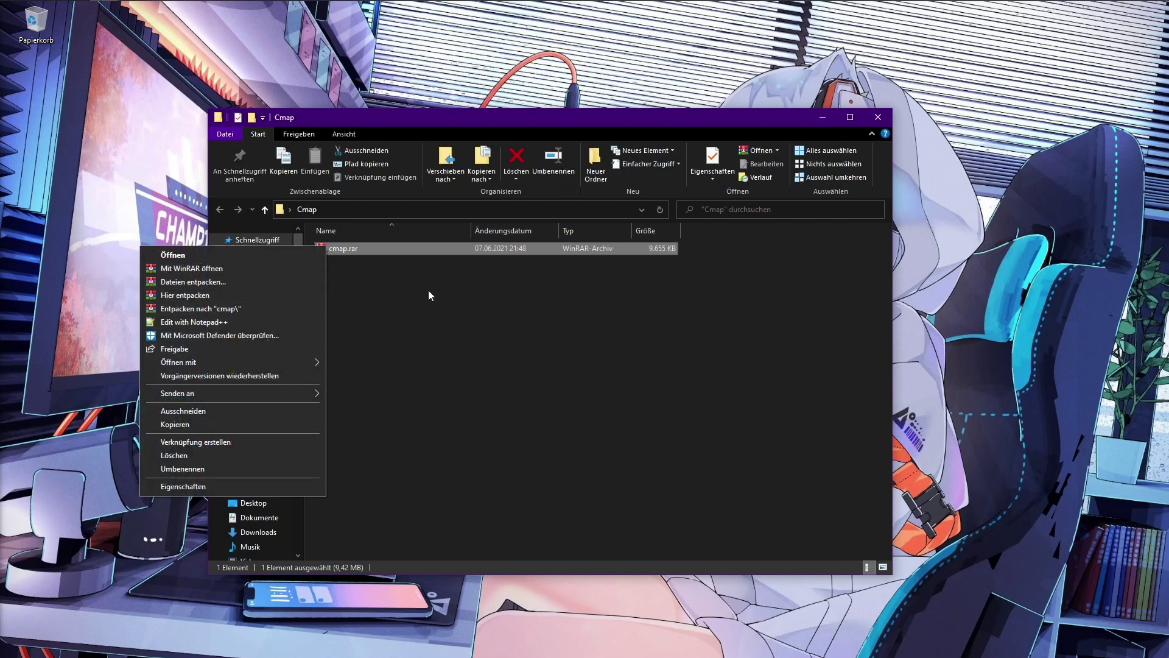
{"action": "left_click", "coordinate": [350, 266]}
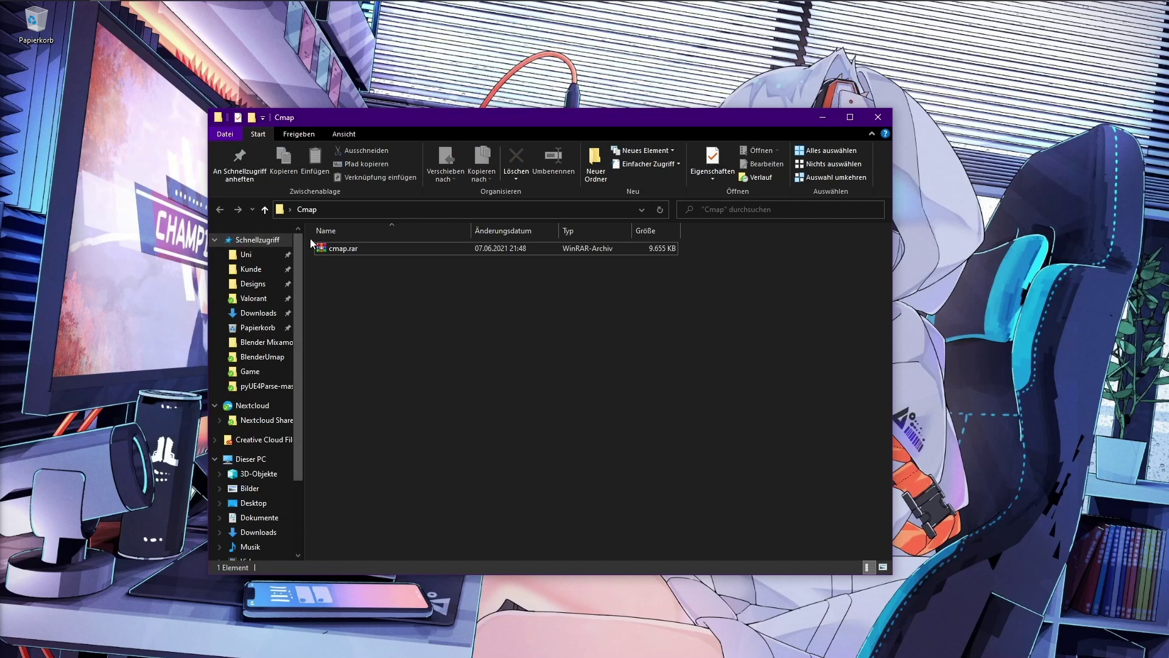
{"action": "left_click_drag", "start_coordinate": [309, 239], "coordinate": [778, 346]}
{"action": "left_click", "coordinate": [608, 155]}
{"action": "left_click_drag", "start_coordinate": [604, 112], "coordinate": [610, 66]}
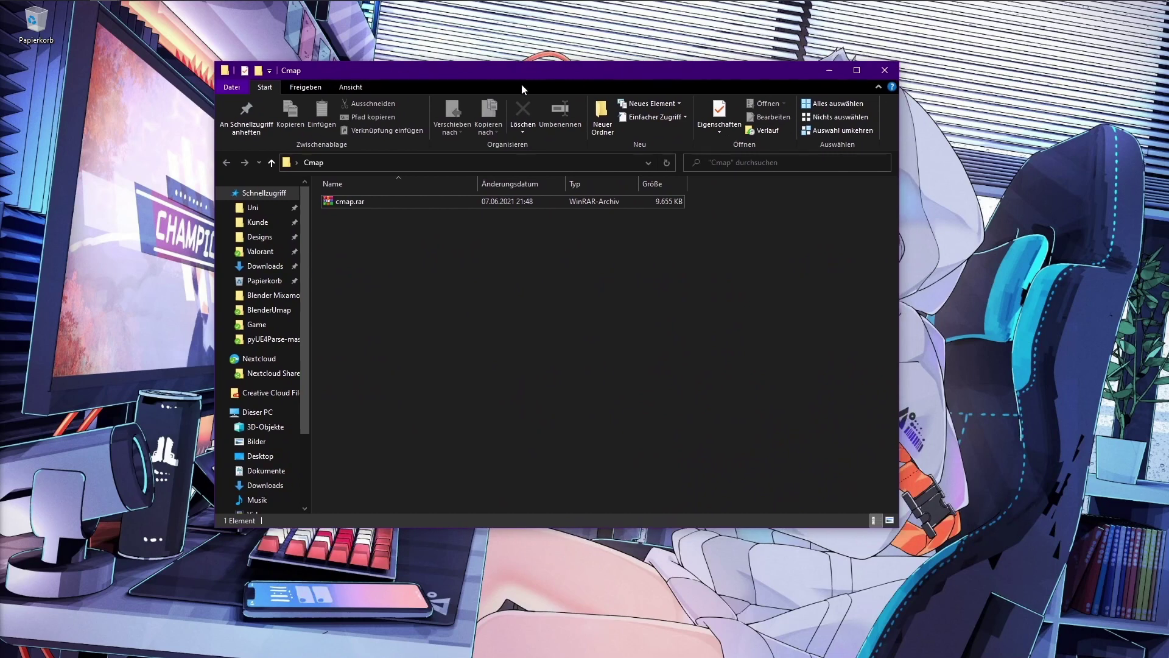
{"action": "right_click", "coordinate": [348, 202]}
{"action": "left_click", "coordinate": [459, 237]}
Step: Extract the cmap.rar archive directly into the Cmap folder
{"action": "right_click", "coordinate": [344, 200]}
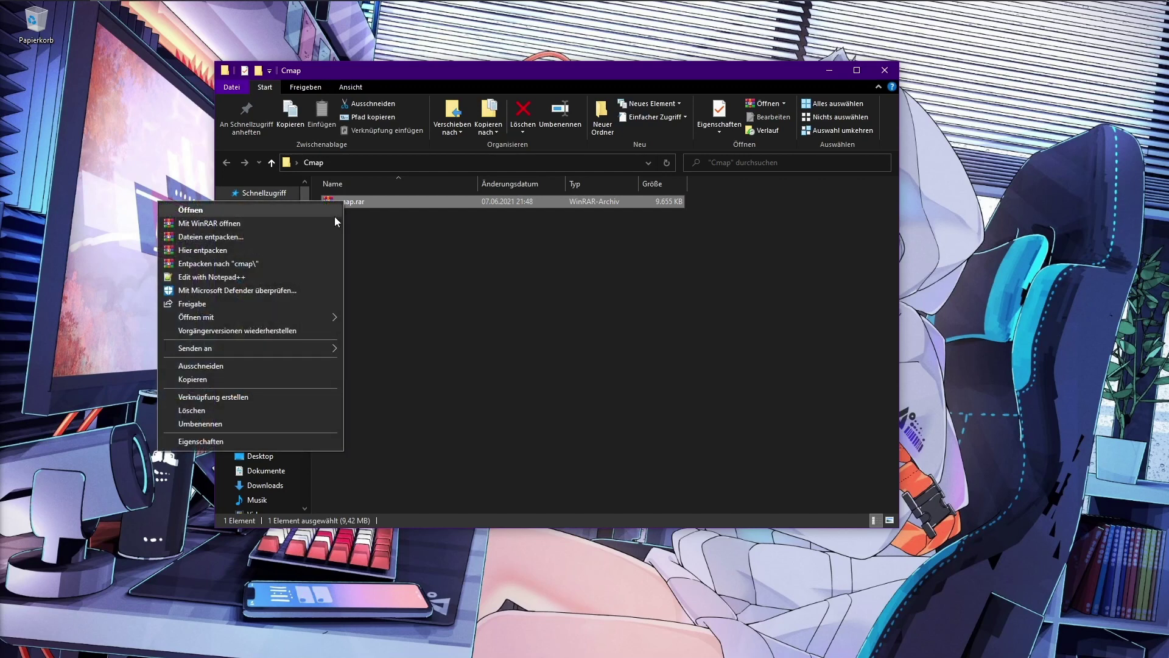
{"action": "left_click", "coordinate": [236, 253]}
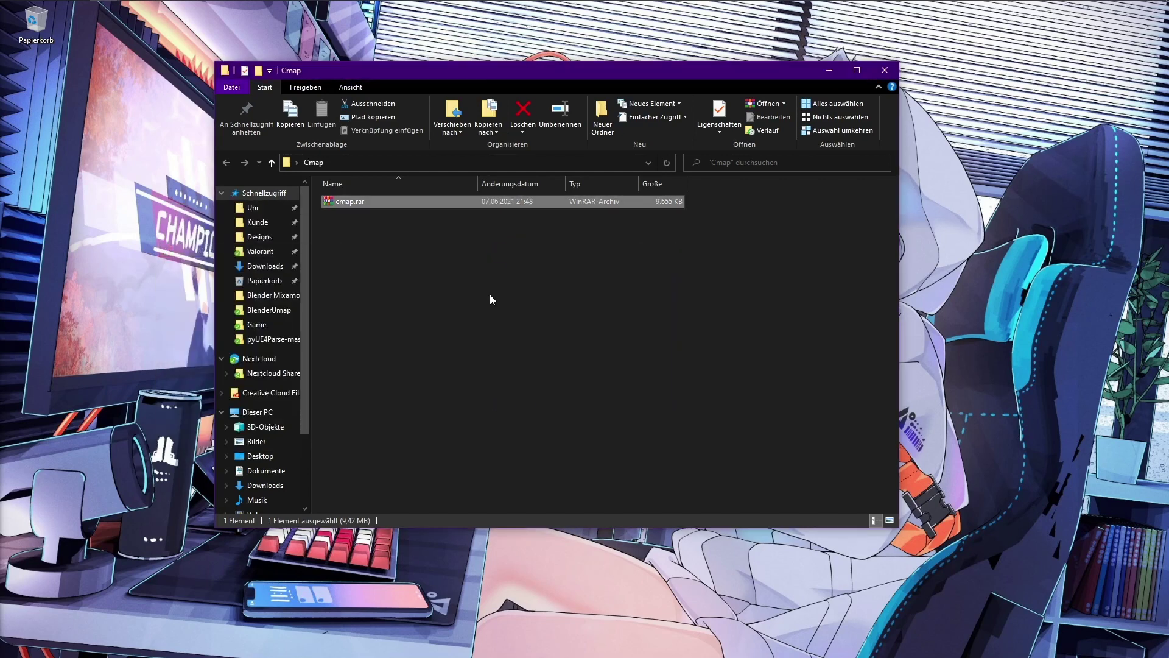
{"action": "left_click_drag", "start_coordinate": [379, 234], "coordinate": [502, 316]}
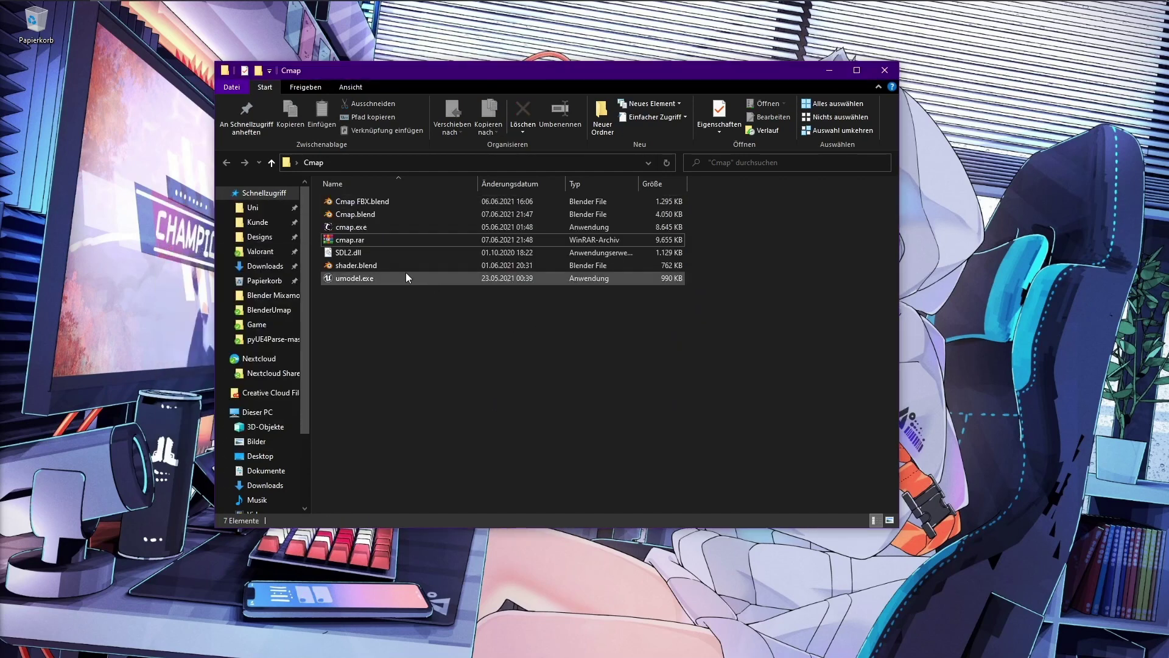
Step: Delete the cmap.rar archive from the Cmap folder, sending it to the recycle bin
{"action": "left_click", "coordinate": [365, 240]}
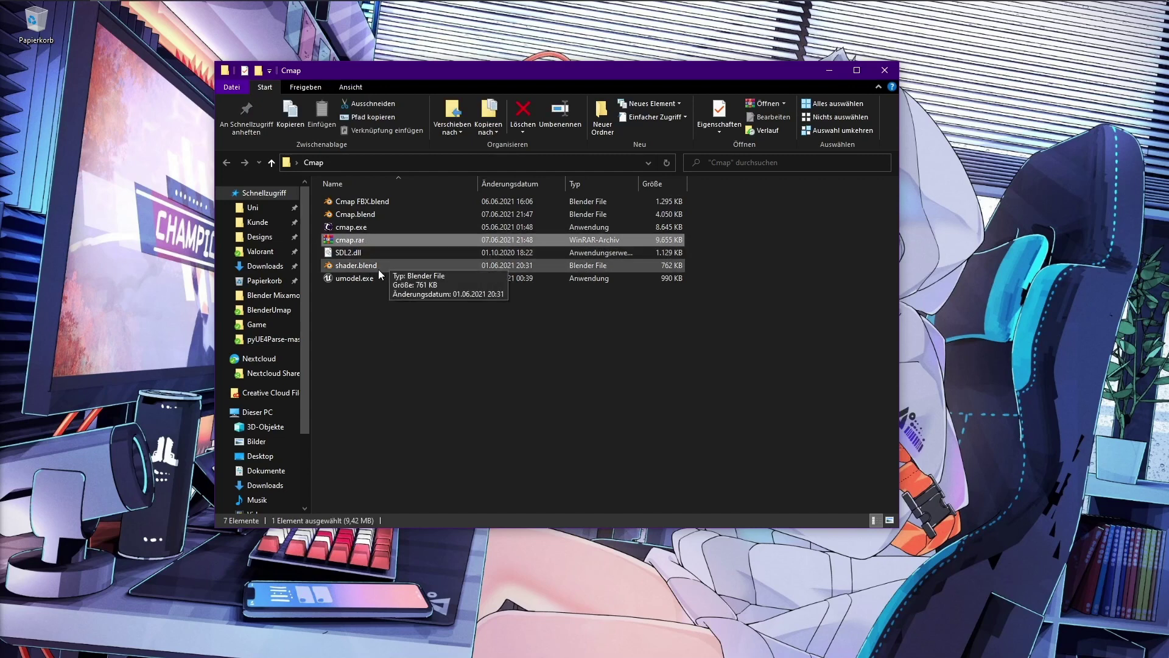
{"action": "key", "text": "Delete"}
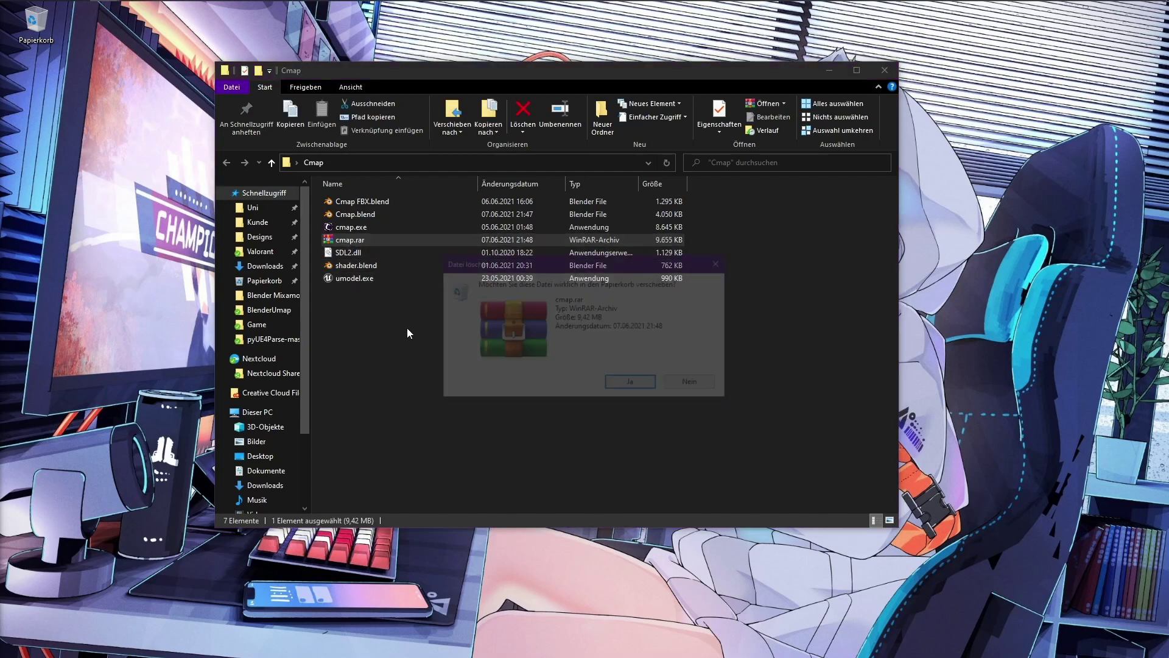
{"action": "left_click", "coordinate": [627, 387]}
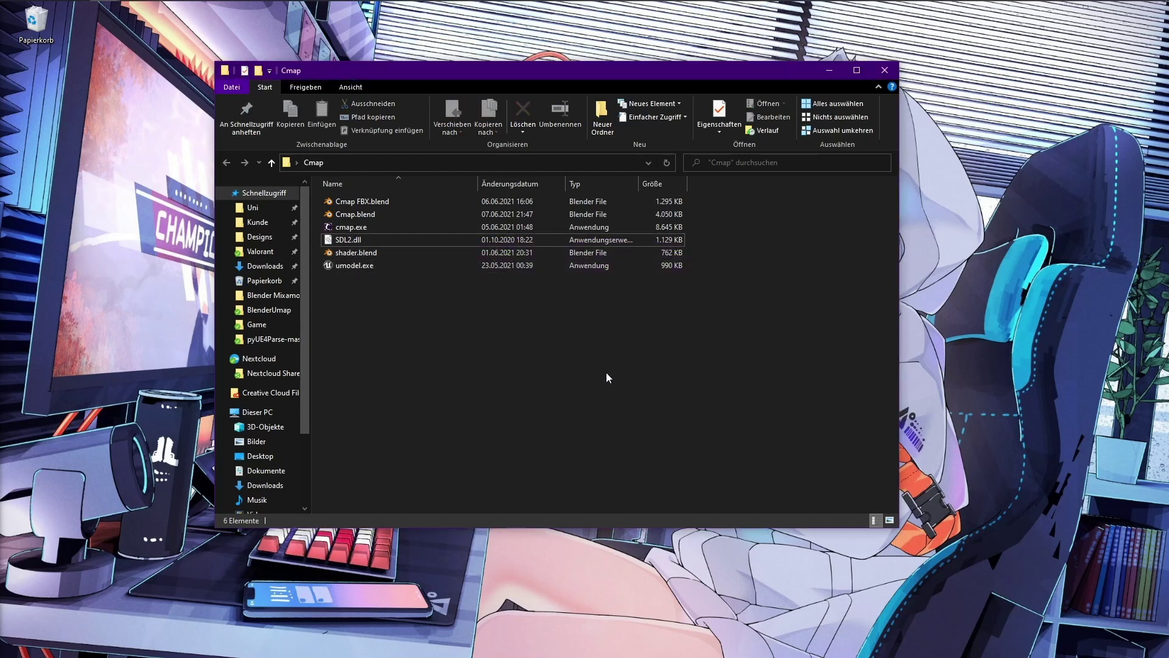
Step: Launch umodel.exe and set the path to game files to D:\Games\Riot Games\VALORANT\live\ShooterGame\Content\Paks
{"action": "double_click", "coordinate": [359, 266]}
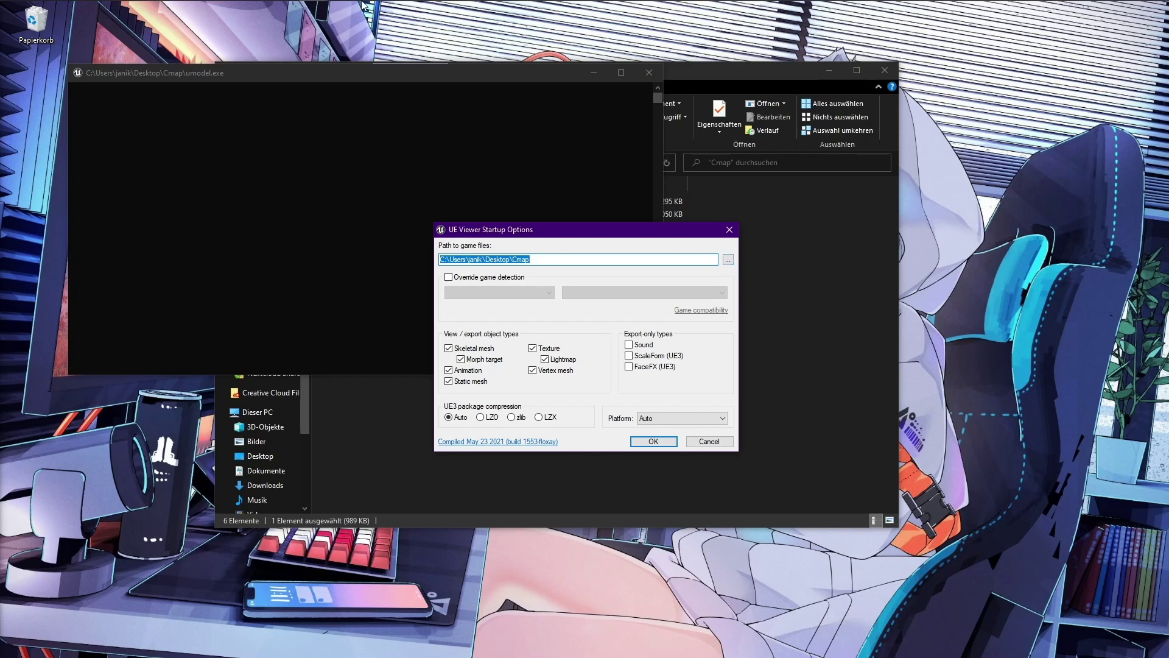
{"action": "left_click", "coordinate": [83, 17]}
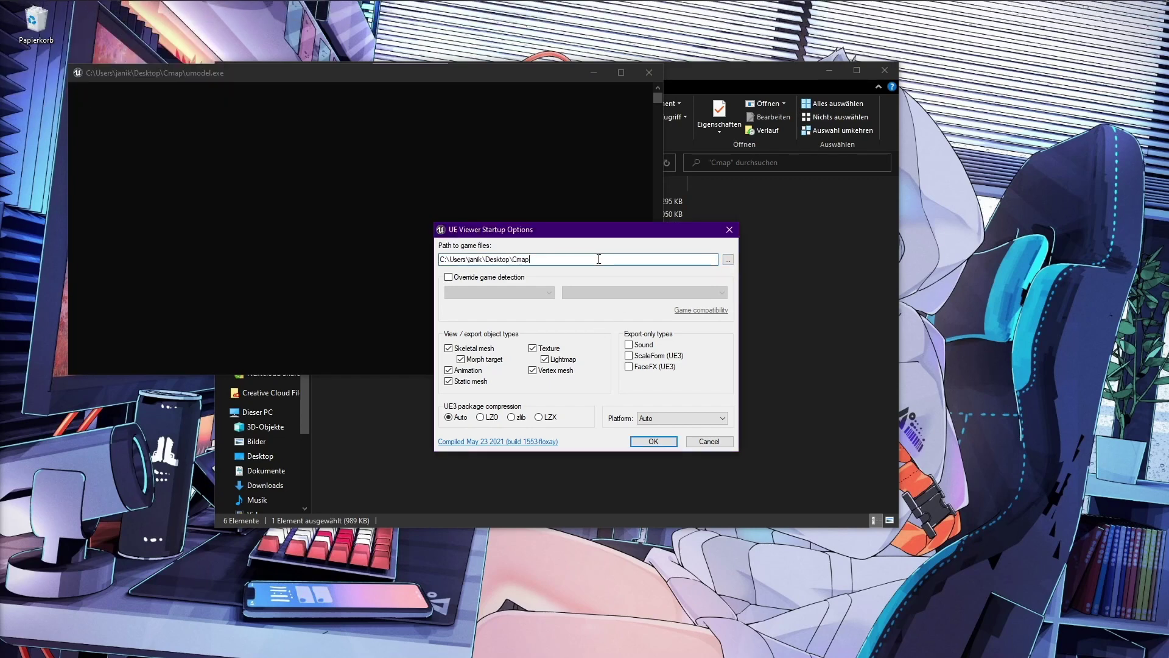
{"action": "left_click_drag", "start_coordinate": [600, 259], "coordinate": [436, 259]}
{"action": "type", "text": "D:\\Games\\Riot Games\\VALORANT\\live\\ShooterGame\\Content\\Paks"}
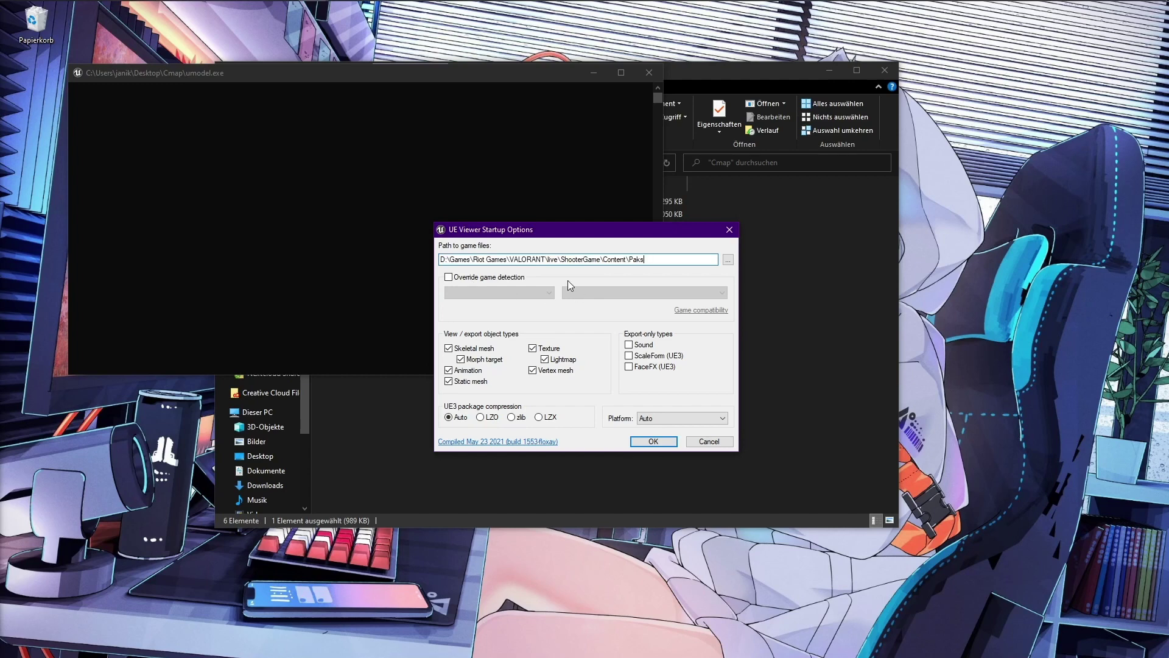
Step: Override the game detection with Unreal engine 4 as the engine and VALORANT as the game
{"action": "left_click", "coordinate": [465, 282]}
{"action": "left_click", "coordinate": [477, 292]}
{"action": "left_click", "coordinate": [491, 335]}
{"action": "left_click", "coordinate": [609, 293]}
{"action": "scroll", "coordinate": [618, 451], "scroll_direction": "down", "scroll_amount": 8}
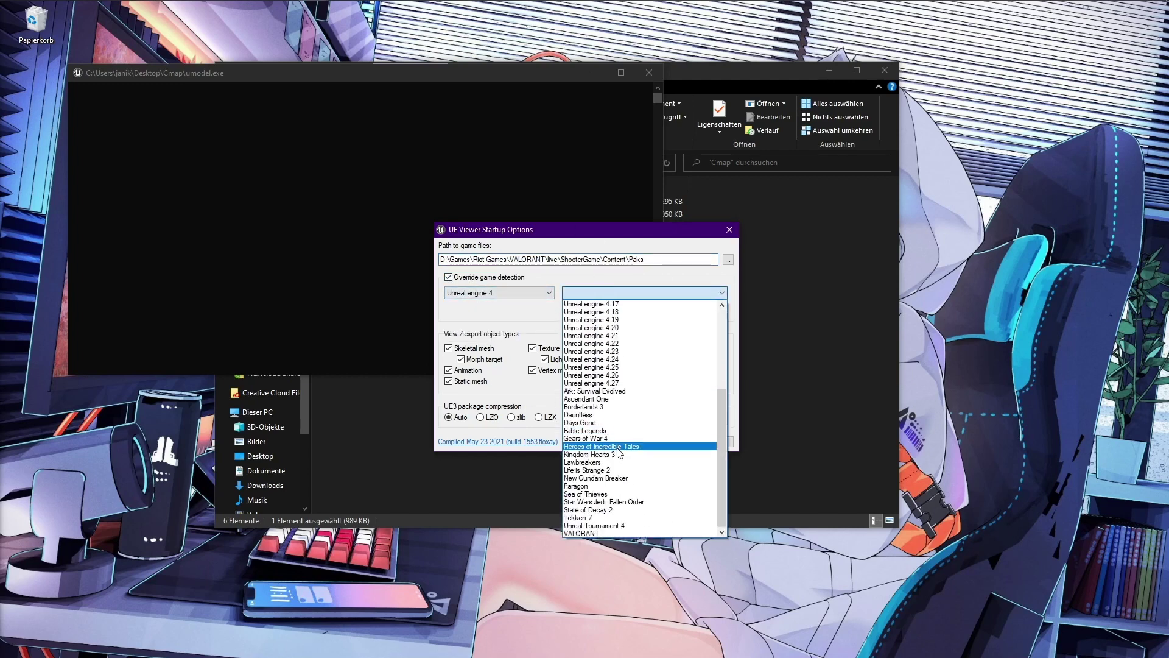
{"action": "left_click", "coordinate": [588, 534]}
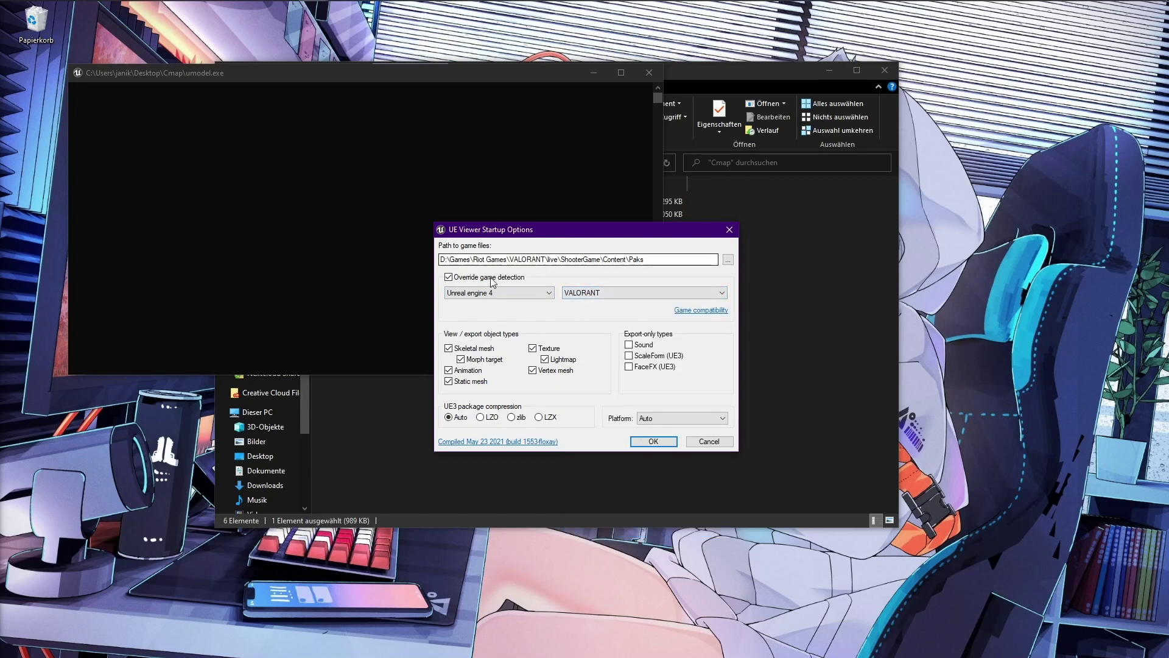
Step: Accept the UE Viewer startup options and minimize the Cmap folder window
{"action": "left_click_drag", "start_coordinate": [672, 259], "coordinate": [439, 259]}
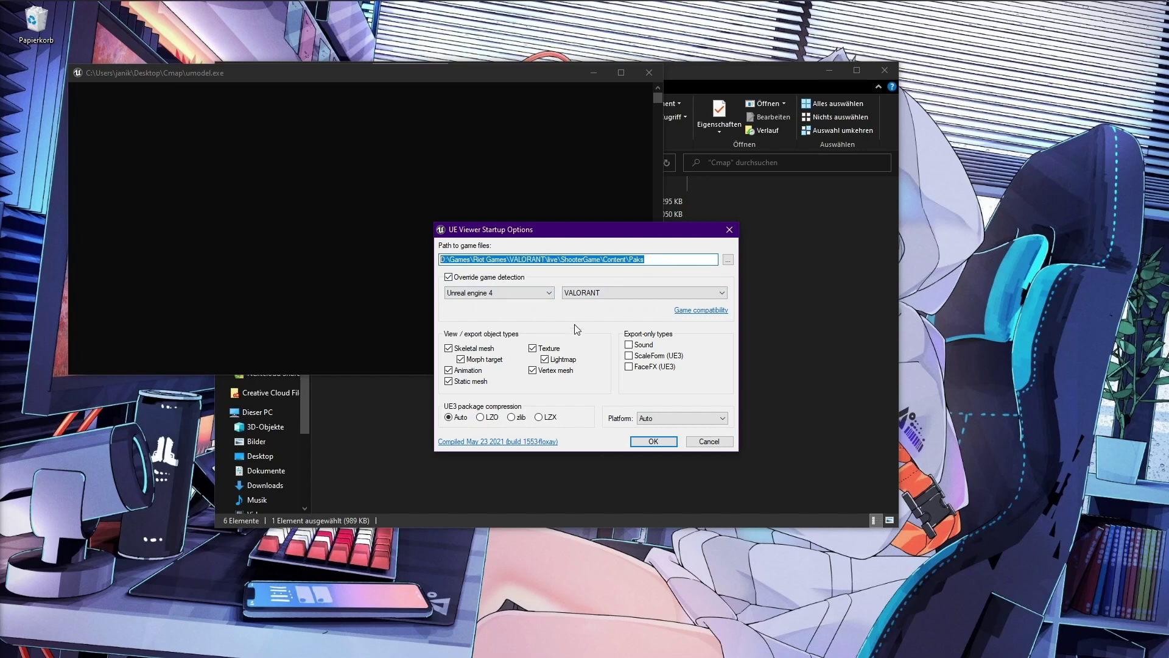
{"action": "left_click", "coordinate": [650, 442]}
{"action": "left_click", "coordinate": [824, 254]}
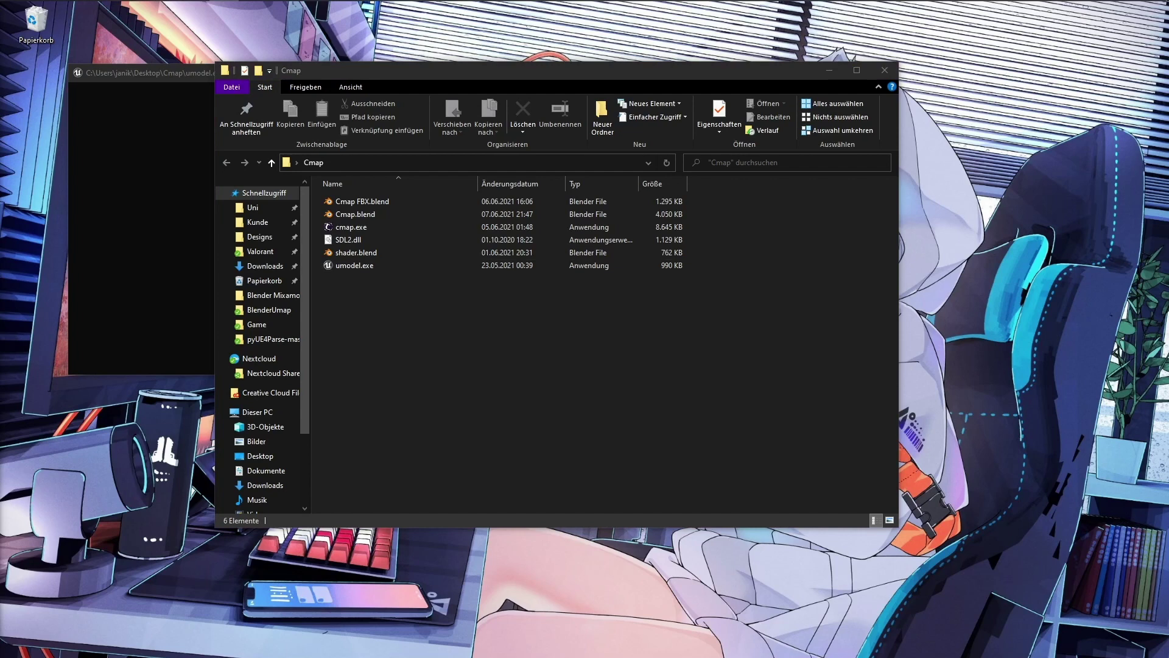
{"action": "left_click", "coordinate": [828, 74]}
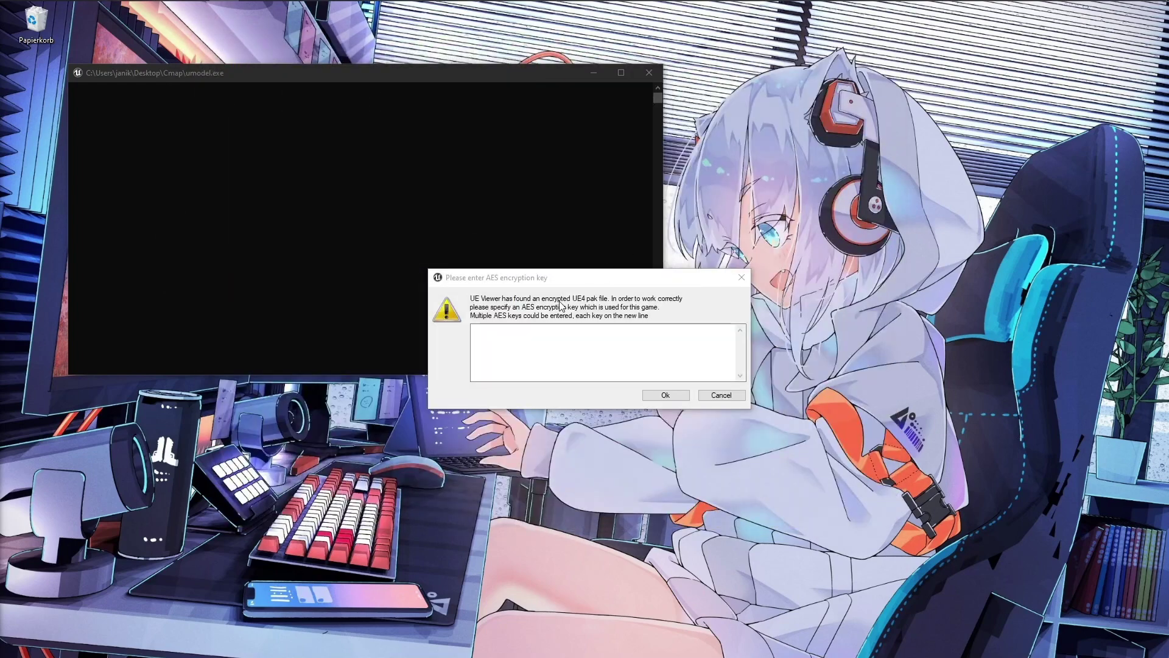
Step: Enter the game's AES encryption key for the encrypted pak files and accept it
{"action": "left_click", "coordinate": [517, 341]}
{"action": "type", "text": "0x4BE71AF2459CF83899EC9DC2CB60E22AC4B3047E0211034BBABE9D174C069DD6"}
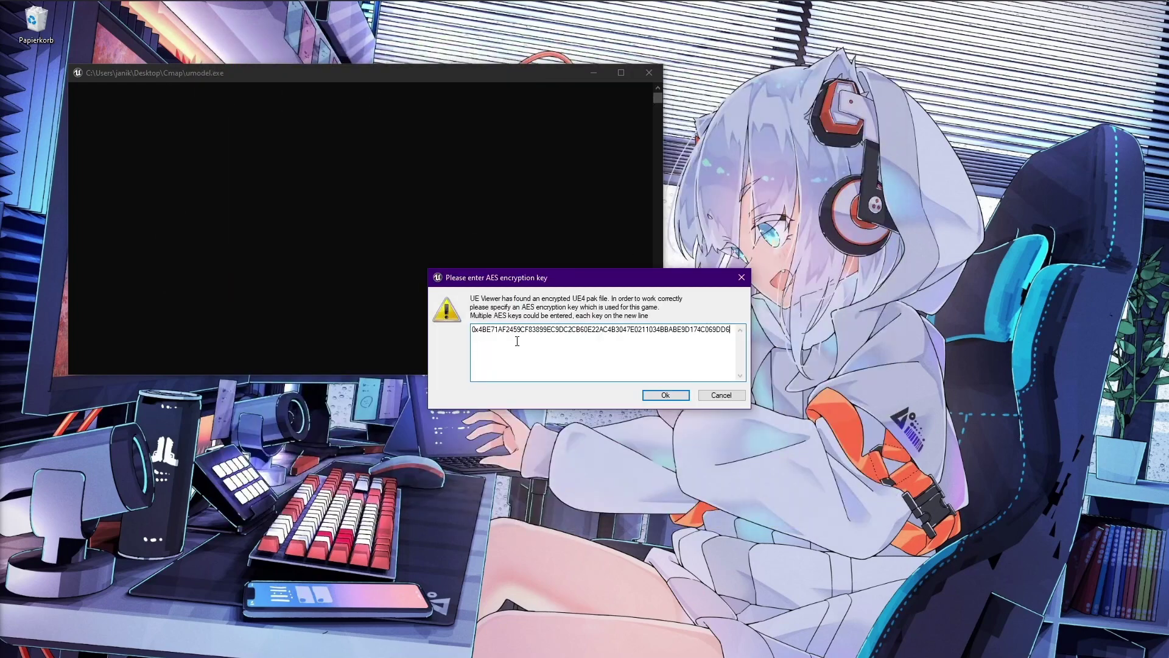
{"action": "left_click", "coordinate": [665, 395]}
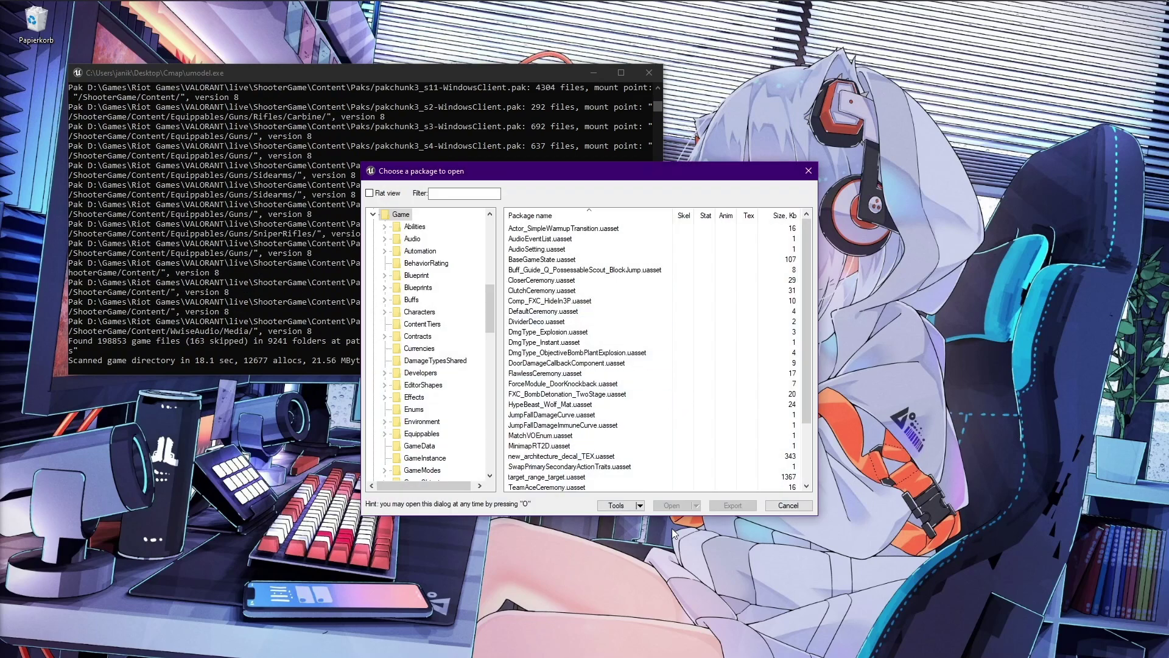
Step: In the export options, set the skeletal mesh format to glTF 2.0 + ActorX (psk) and static mesh to glTF 2.0
{"action": "left_click", "coordinate": [640, 506]}
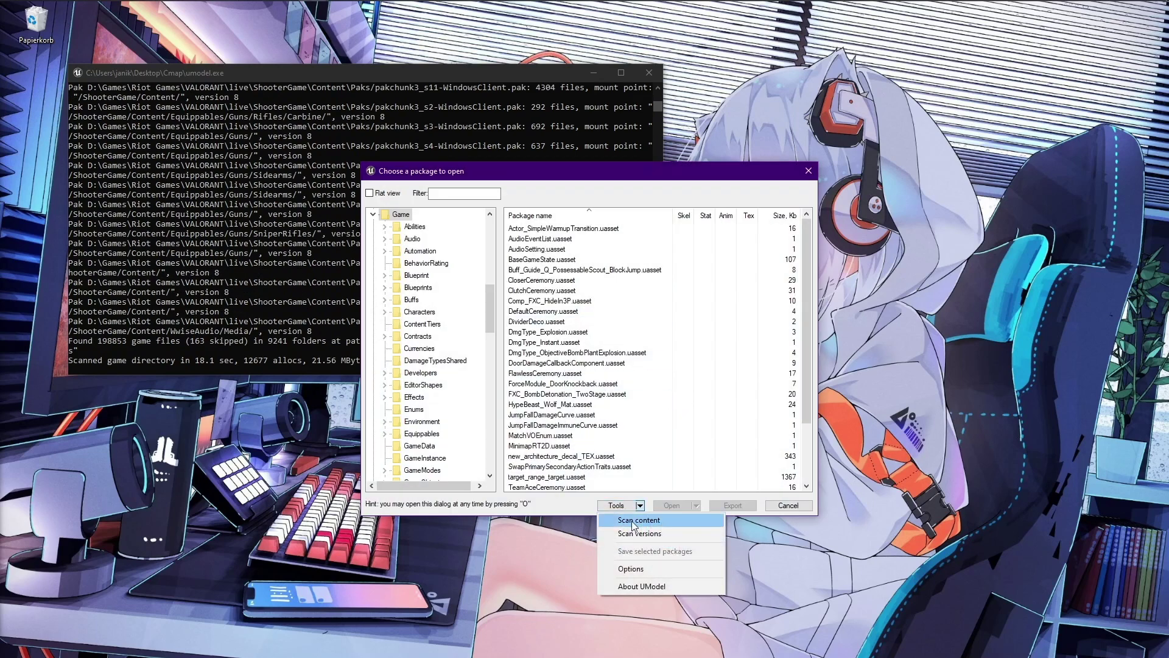
{"action": "left_click", "coordinate": [646, 568]}
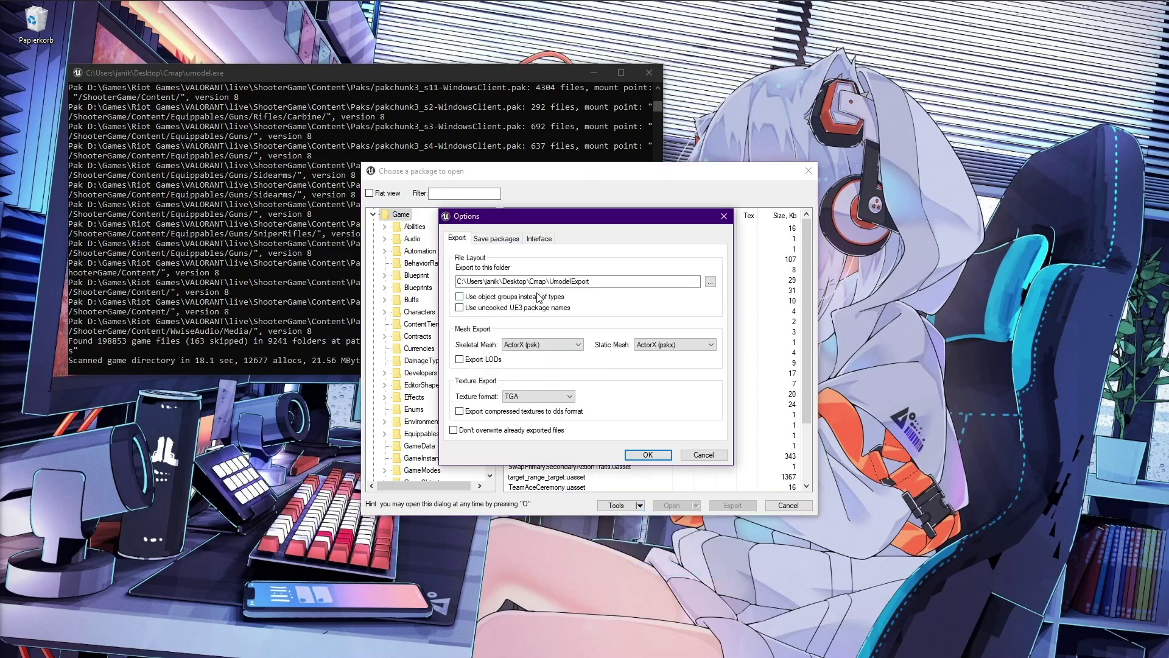
{"action": "left_click", "coordinate": [545, 346]}
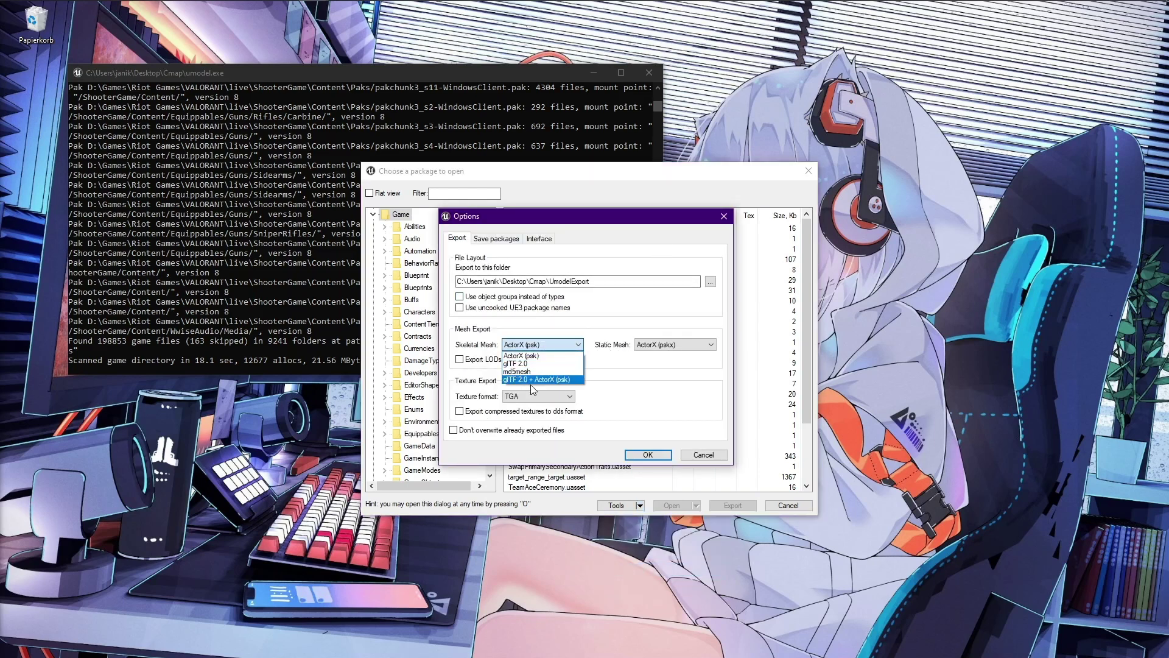
{"action": "left_click", "coordinate": [559, 380]}
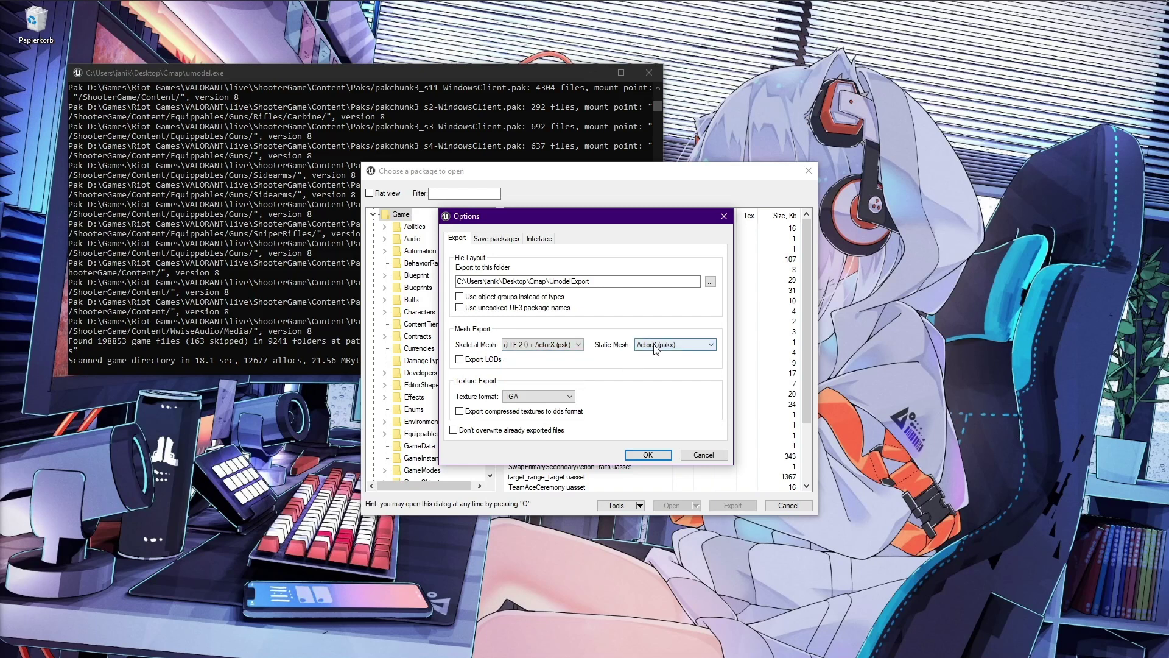
{"action": "left_click", "coordinate": [669, 345]}
{"action": "left_click", "coordinate": [670, 364]}
Step: Choose the Cmap folder on the desktop as the export folder and accept the options
{"action": "left_click", "coordinate": [710, 281]}
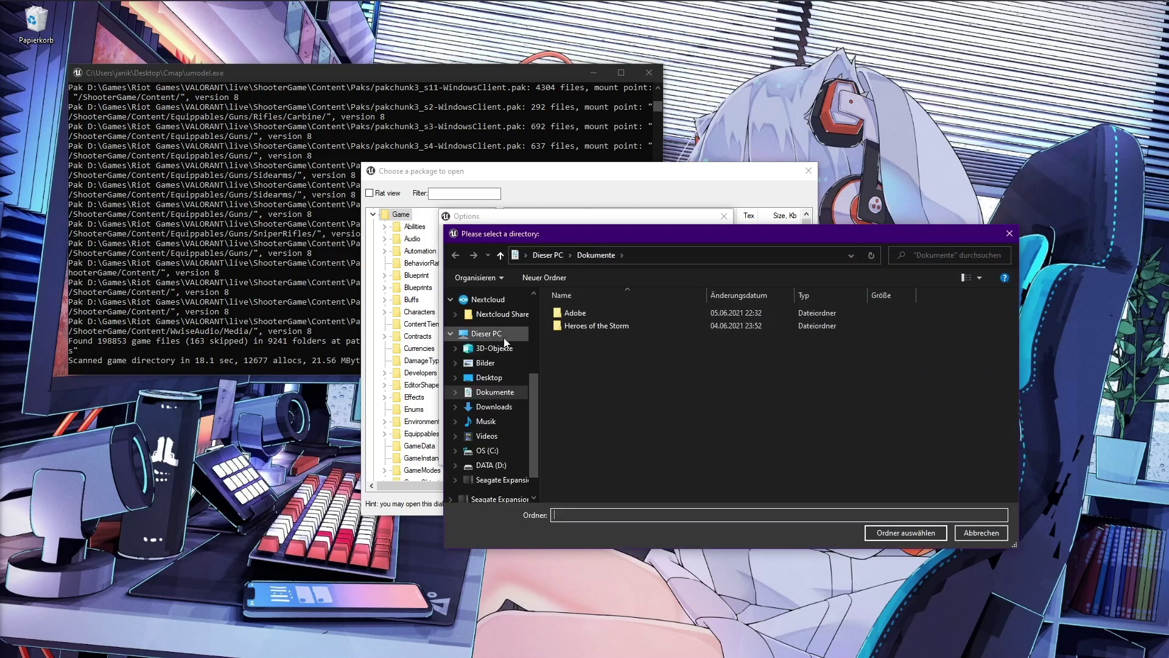
{"action": "left_click", "coordinate": [489, 378]}
{"action": "double_click", "coordinate": [586, 313]}
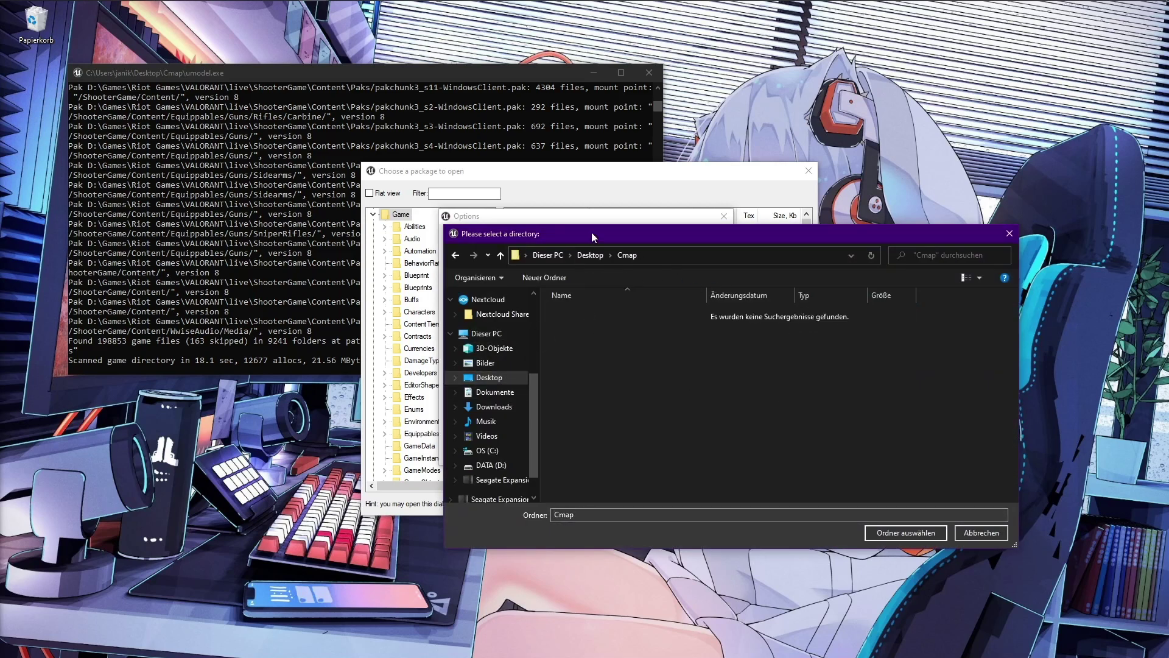
{"action": "left_click_drag", "start_coordinate": [796, 234], "coordinate": [686, 359]}
{"action": "left_click", "coordinate": [790, 655]}
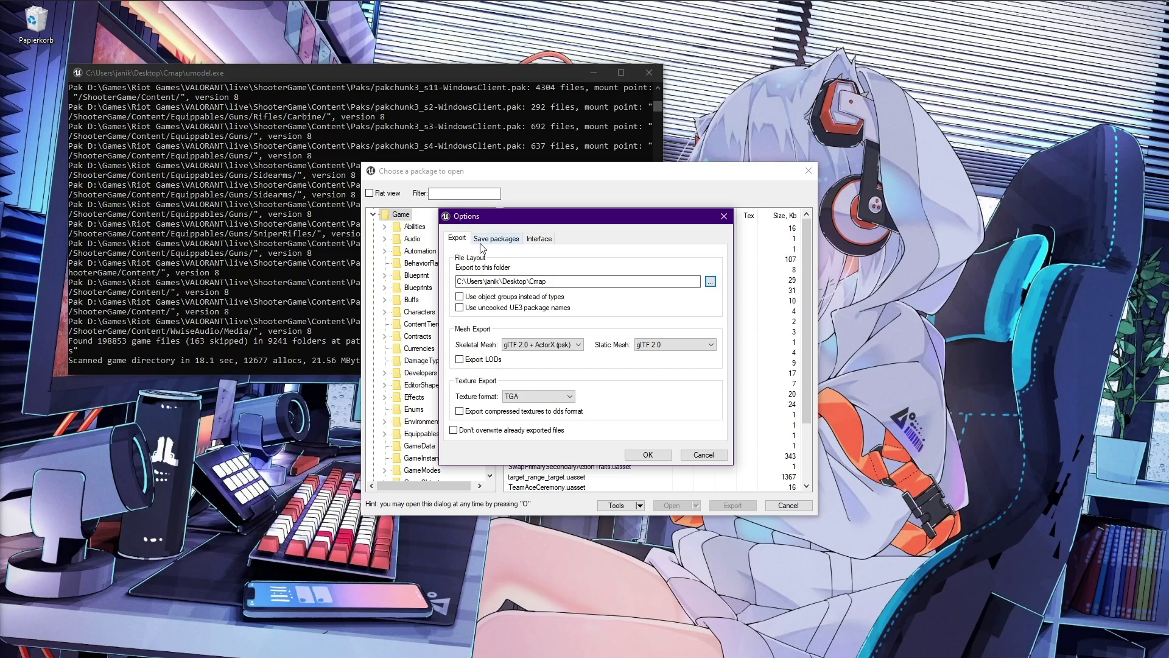
{"action": "left_click", "coordinate": [647, 455]}
Step: Export the content of the whole Game folder with the current export options
{"action": "right_click", "coordinate": [404, 218]}
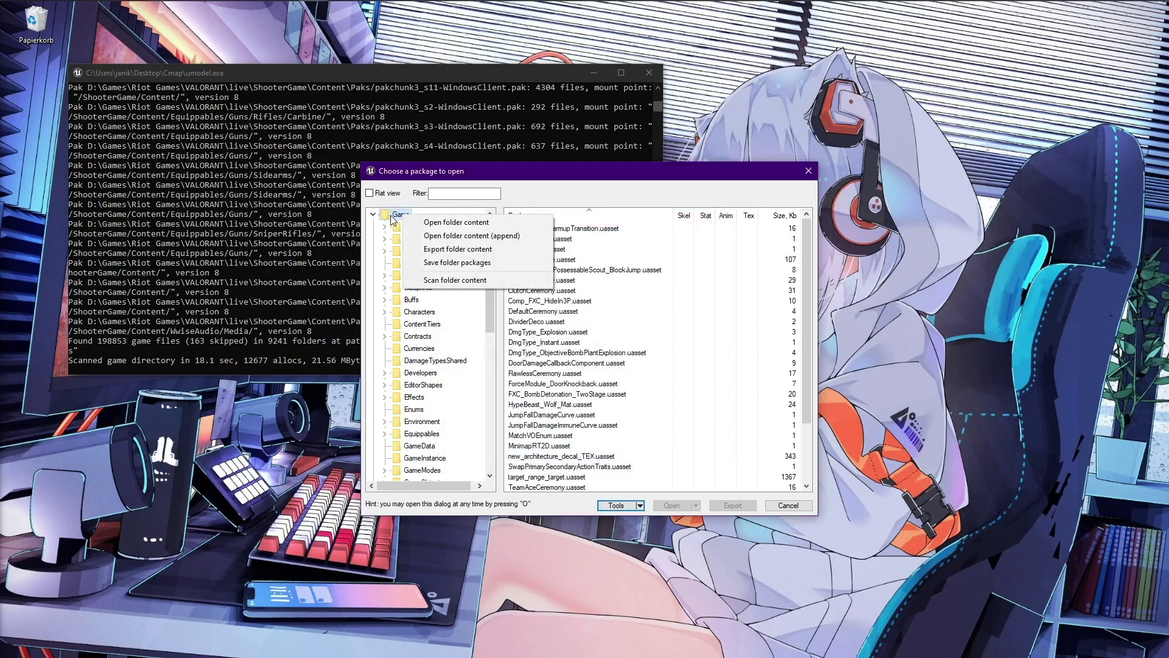
{"action": "left_click", "coordinate": [481, 254]}
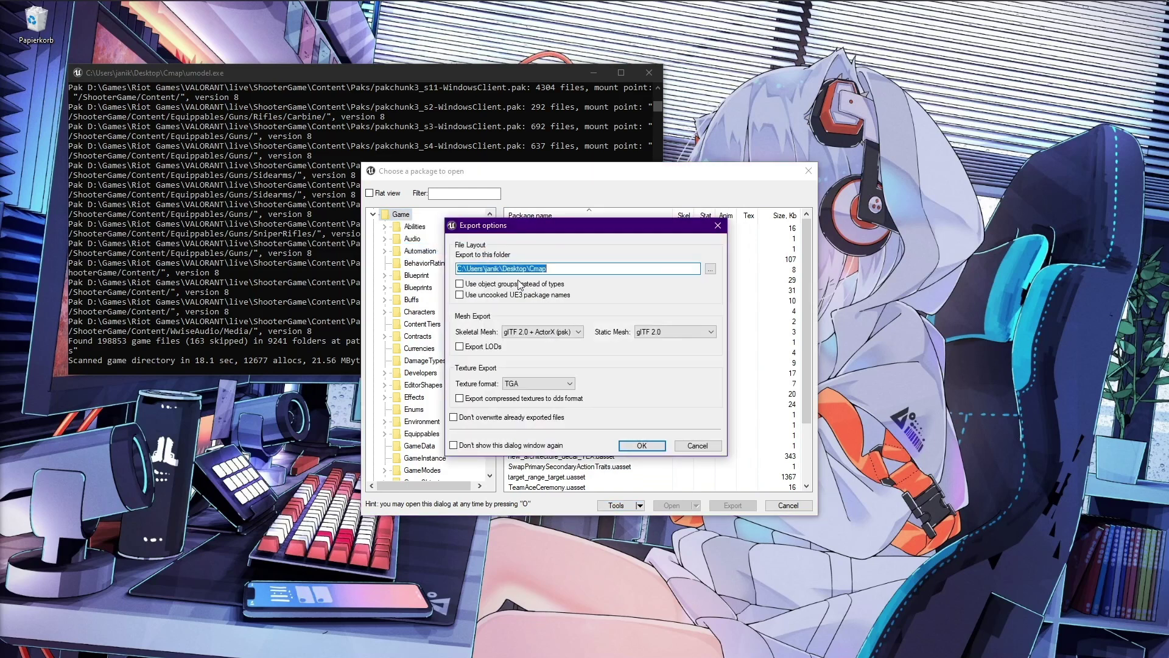
{"action": "left_click", "coordinate": [651, 445]}
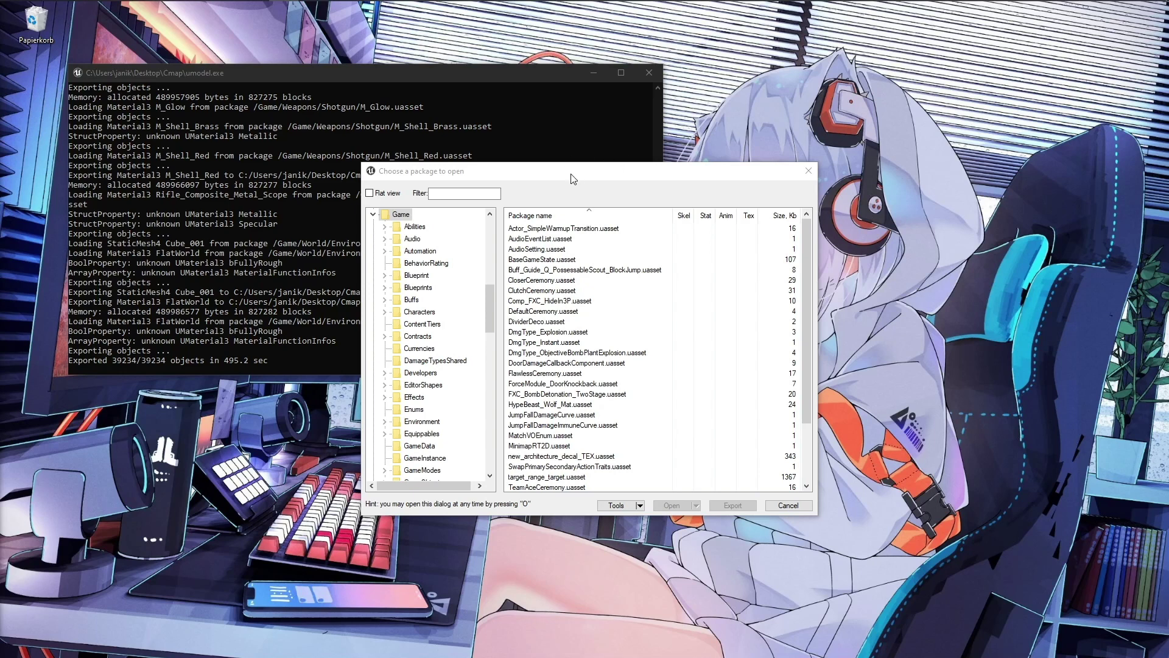
Step: Close the package chooser and open the desktop's Cmap folder to check the exported Engine and Game folders
{"action": "left_click_drag", "start_coordinate": [572, 179], "coordinate": [571, 155]}
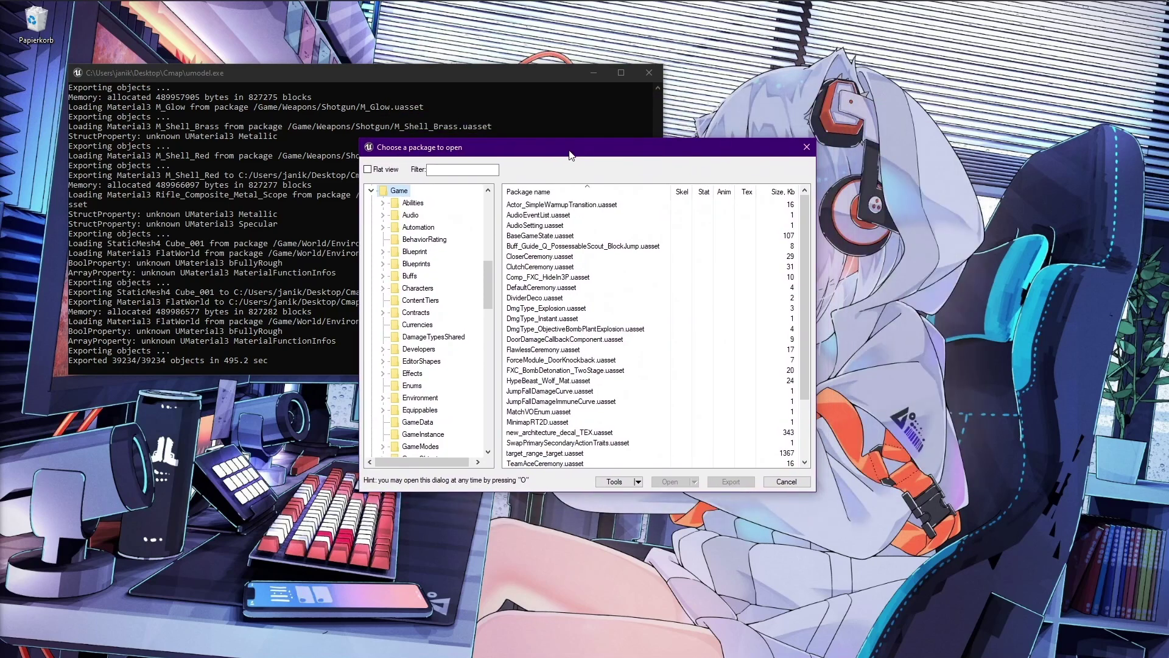
{"action": "mouse_move", "coordinate": [571, 155]}
{"action": "left_mouse_down"}
{"action": "mouse_move", "coordinate": [573, 170]}
{"action": "mouse_move", "coordinate": [582, 144]}
{"action": "left_mouse_up"}
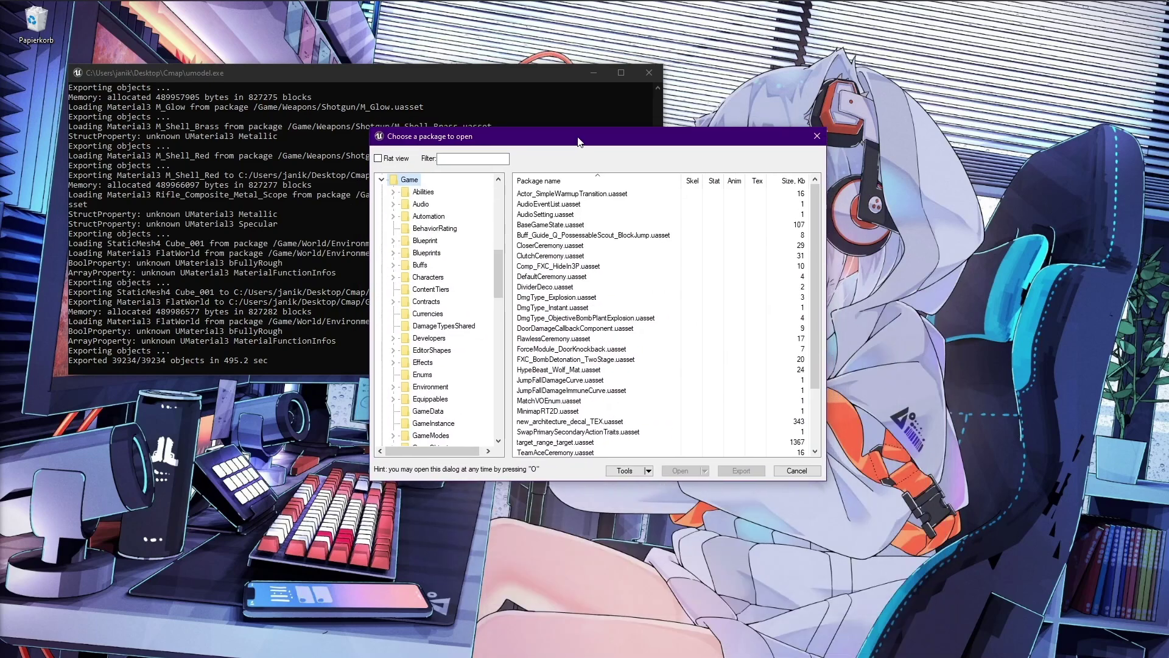
{"action": "left_click", "coordinate": [815, 139]}
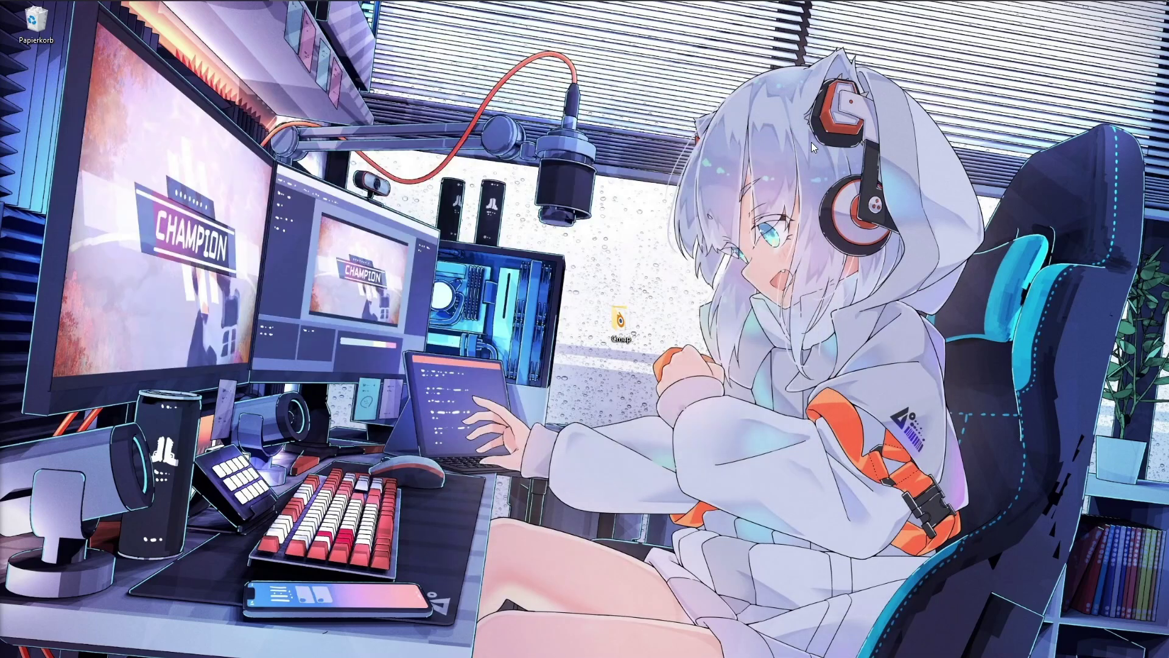
{"action": "double_click", "coordinate": [620, 320]}
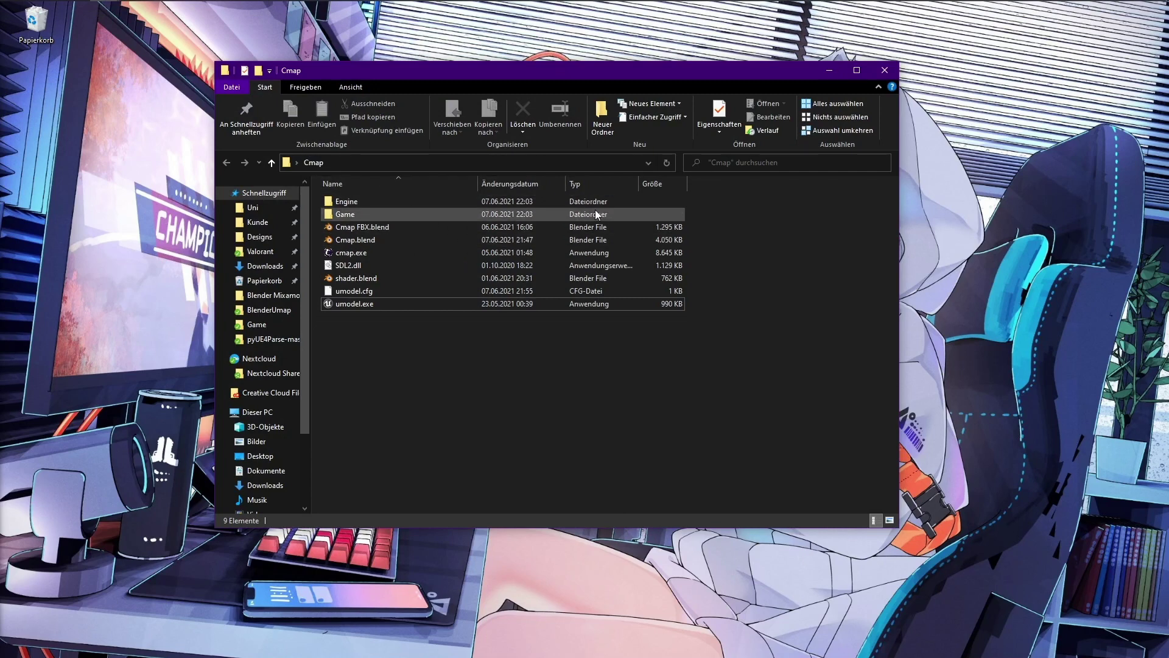
{"action": "left_click_drag", "start_coordinate": [705, 220], "coordinate": [377, 197]}
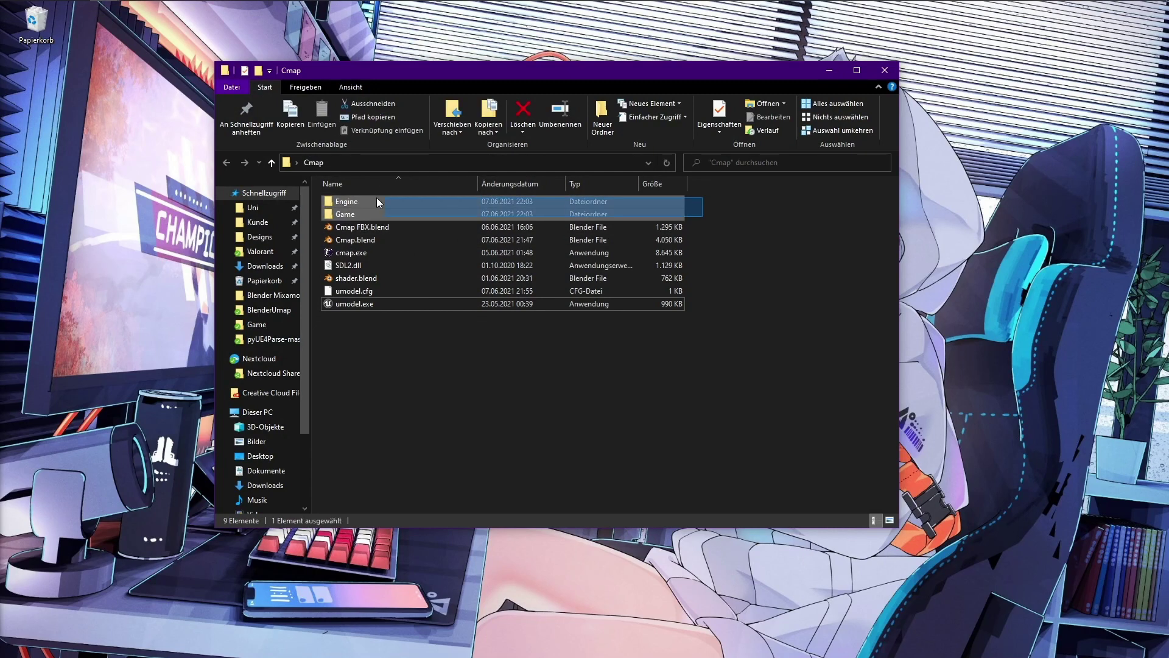
{"action": "left_click", "coordinate": [543, 383]}
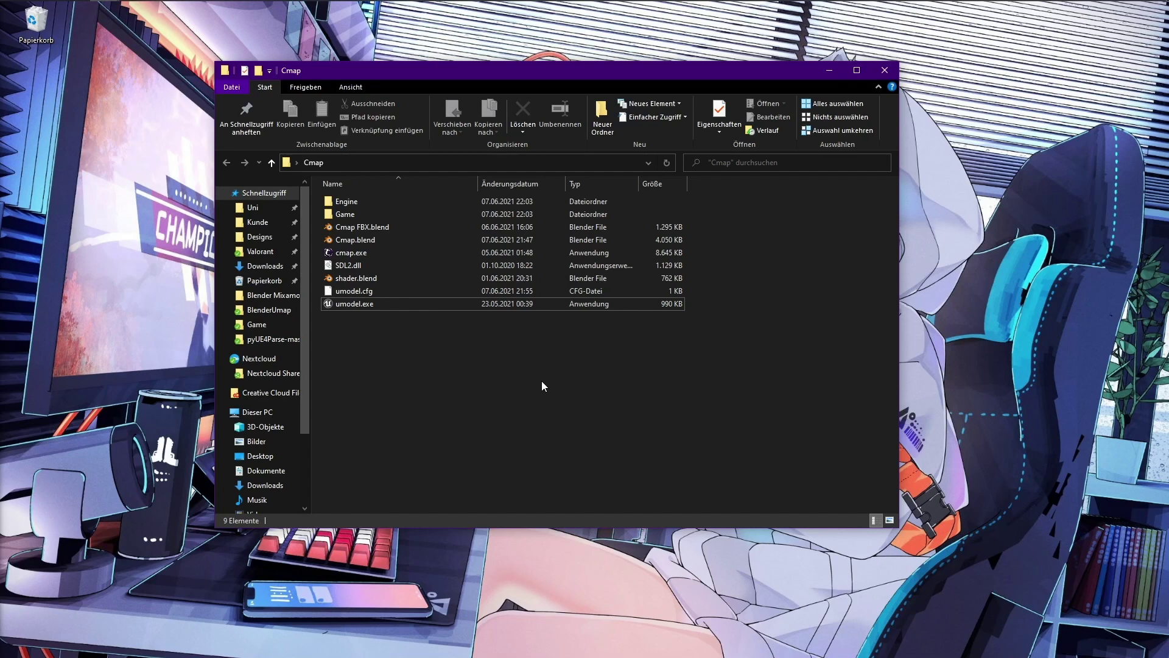
Step: Run cmap.exe and supply the VALORANT path D:\Games\Riot Games\VALORANT\live\ShooterGame\Content\Paks, copied from the Paks folder window
{"action": "double_click", "coordinate": [361, 255]}
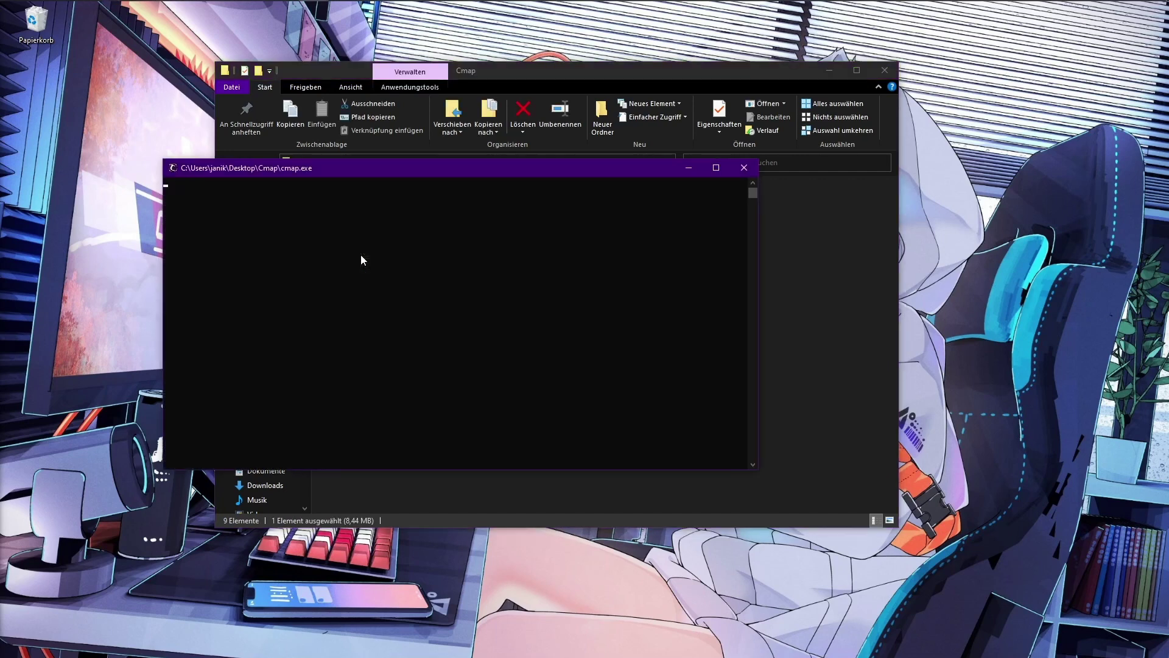
{"action": "left_click_drag", "start_coordinate": [325, 163], "coordinate": [409, 184]}
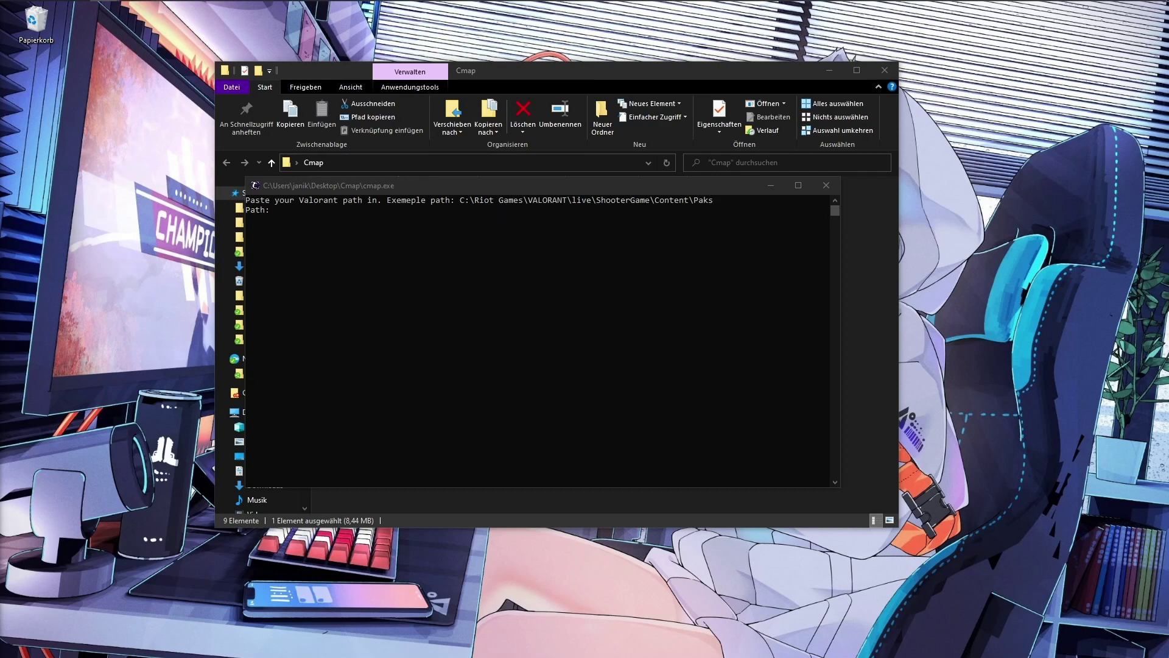
{"action": "left_click_drag", "start_coordinate": [0, 271], "coordinate": [673, 308]}
{"action": "left_click", "coordinate": [625, 404]}
{"action": "key", "text": "ctrl+c"}
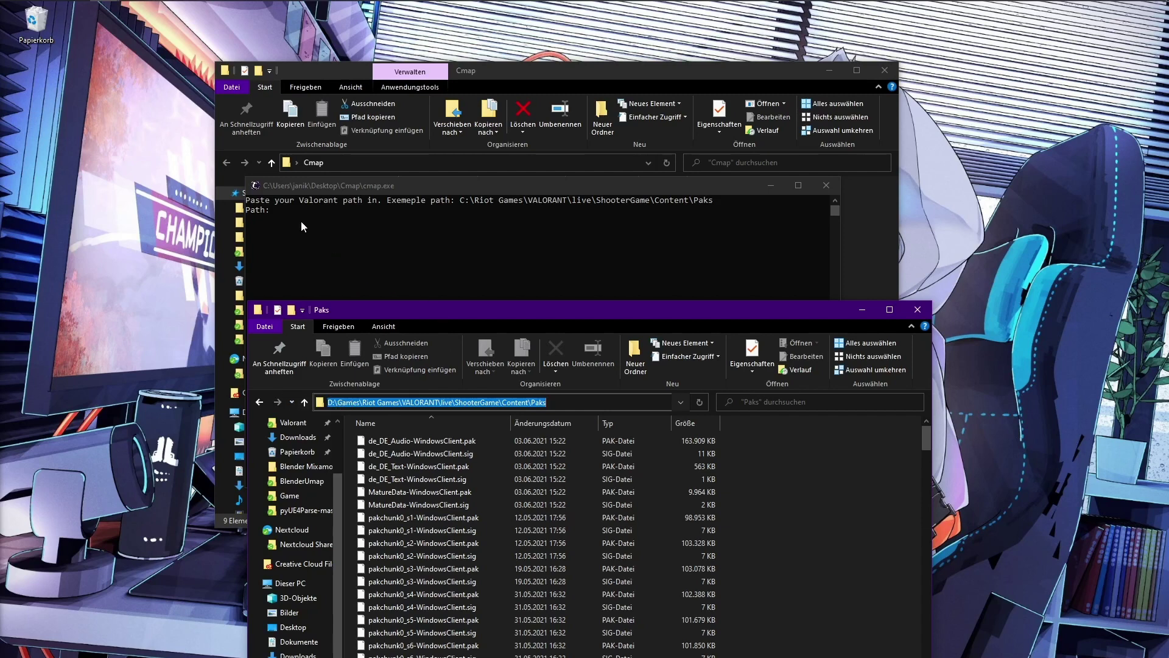
{"action": "left_click", "coordinate": [282, 211]}
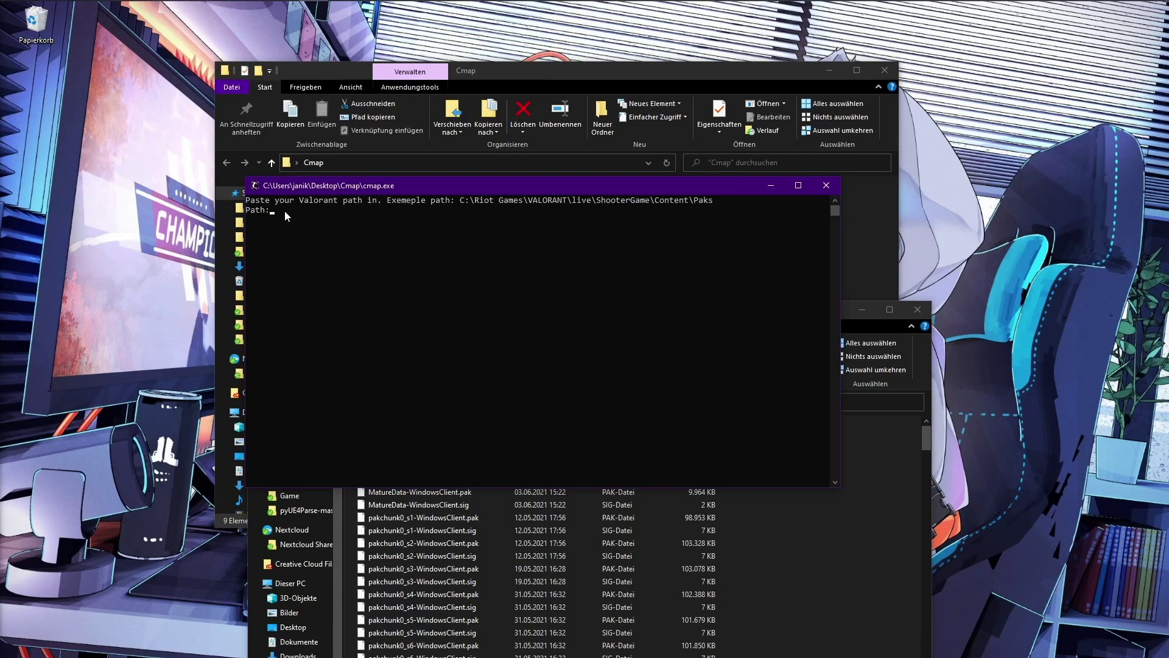
{"action": "key", "text": "ctrl+v"}
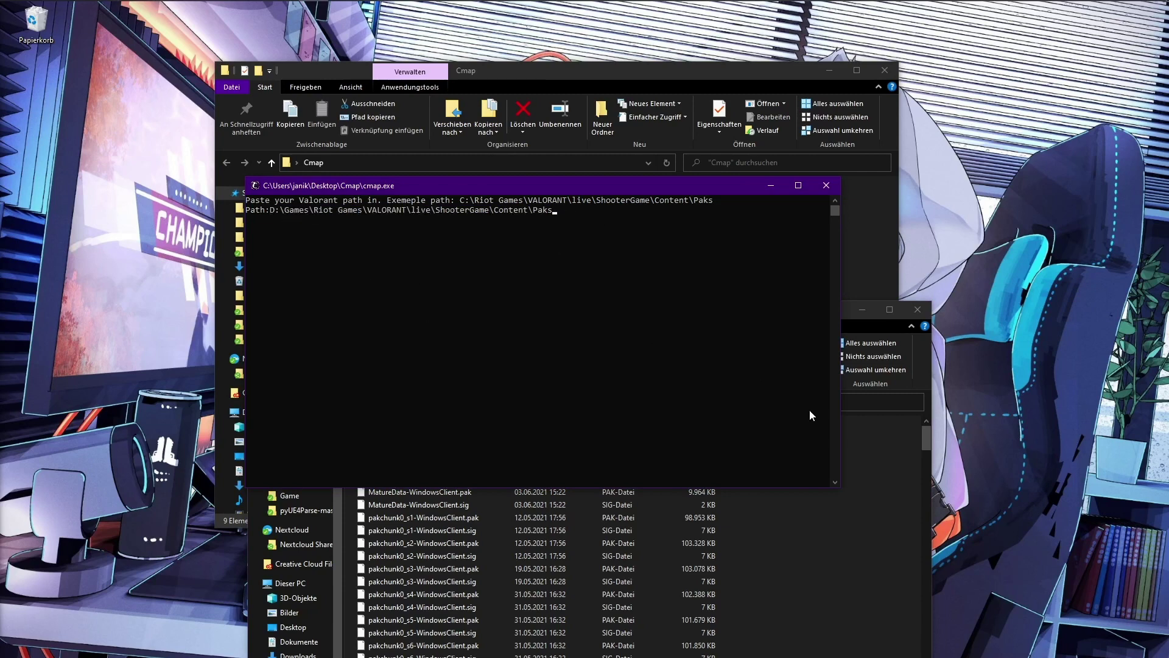
{"action": "left_click", "coordinate": [879, 359]}
{"action": "left_click", "coordinate": [862, 309]}
{"action": "left_click", "coordinate": [560, 210]}
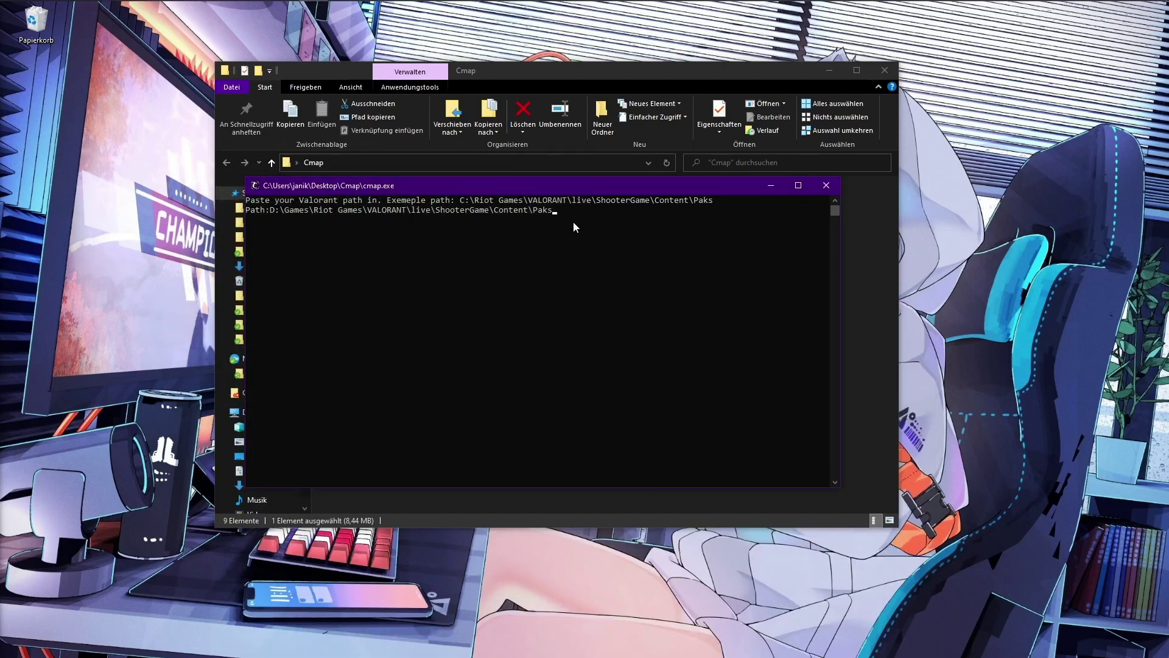
{"action": "key", "text": "Return"}
{"action": "key", "text": "Return"}
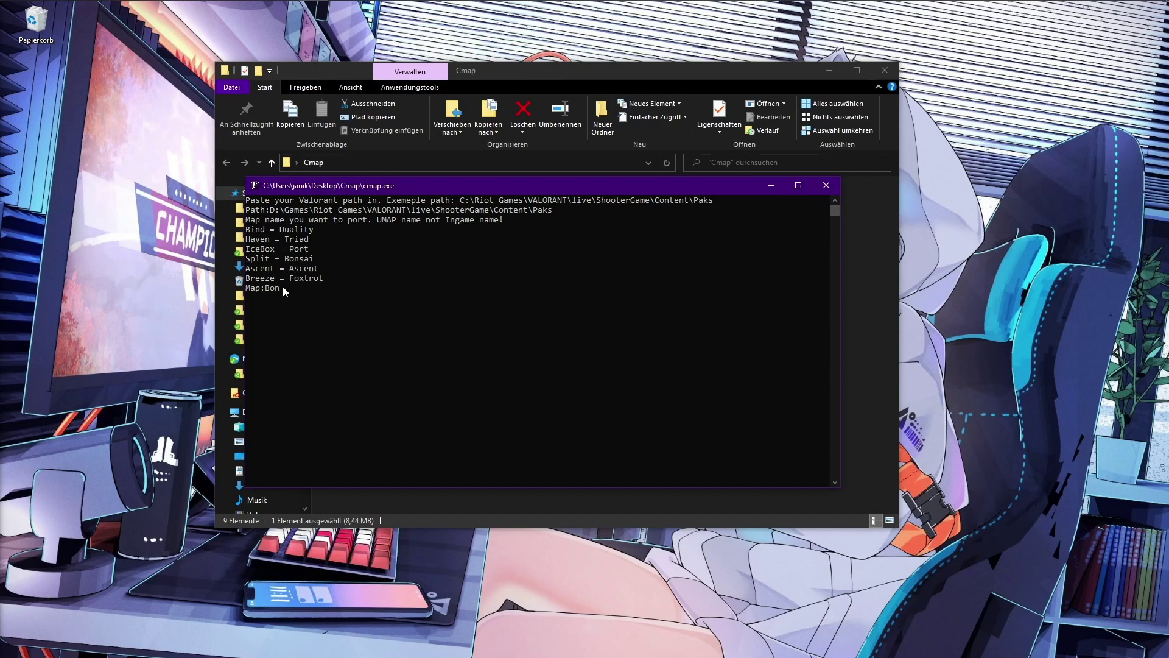
Step: Enter Duality as the UMAP name of the map to port and start the extraction
{"action": "type", "text": "i"}
{"action": "key", "text": "BackSpace"}
{"action": "key", "text": "BackSpace"}
{"action": "type", "text": "Dualit"}
{"action": "key", "text": "Return"}
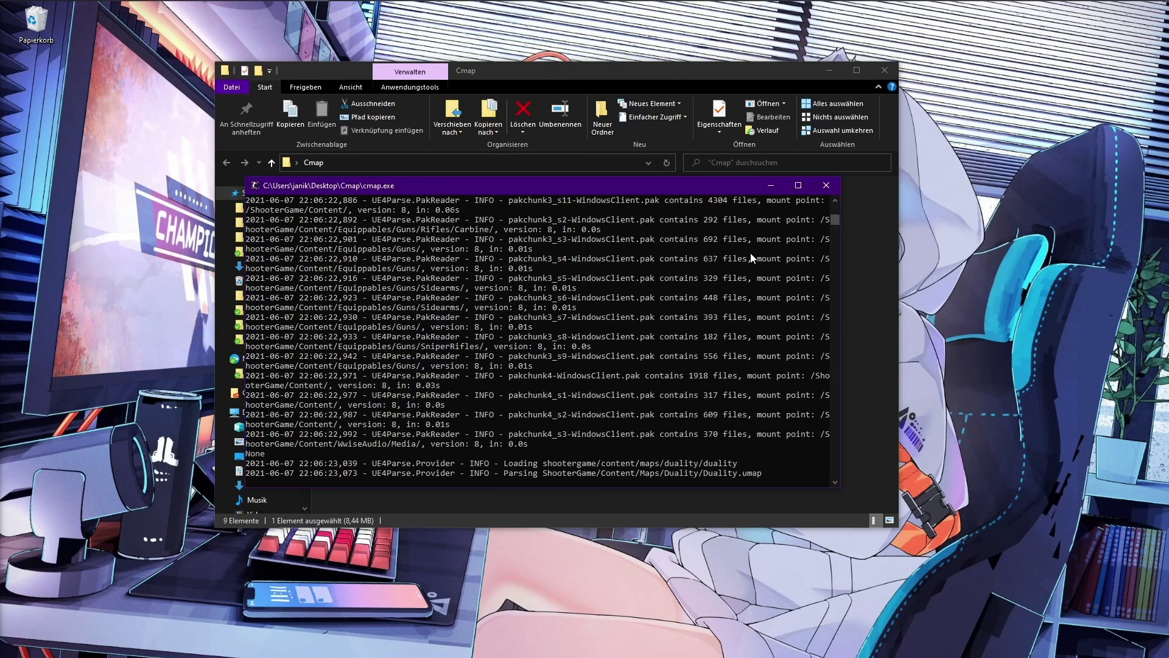
Step: Widen the cmap.exe console window in both directions and exit the program after the map parsing
{"action": "left_click_drag", "start_coordinate": [841, 290], "coordinate": [1163, 282]}
{"action": "left_click_drag", "start_coordinate": [245, 341], "coordinate": [115, 341]}
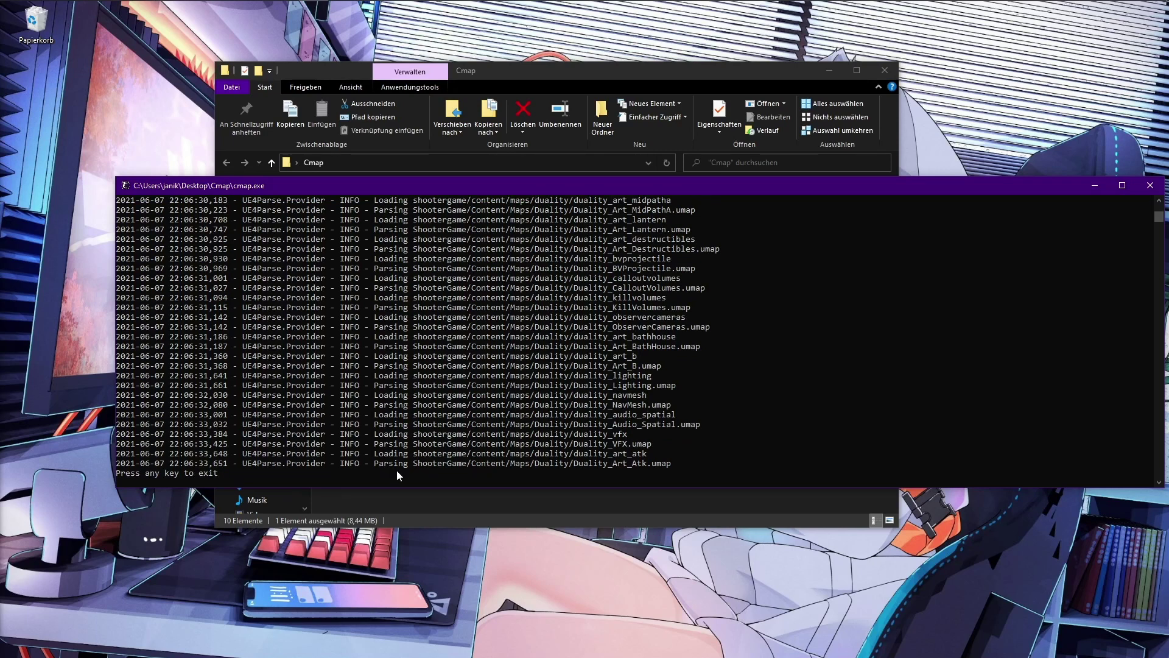
{"action": "key", "text": "Return"}
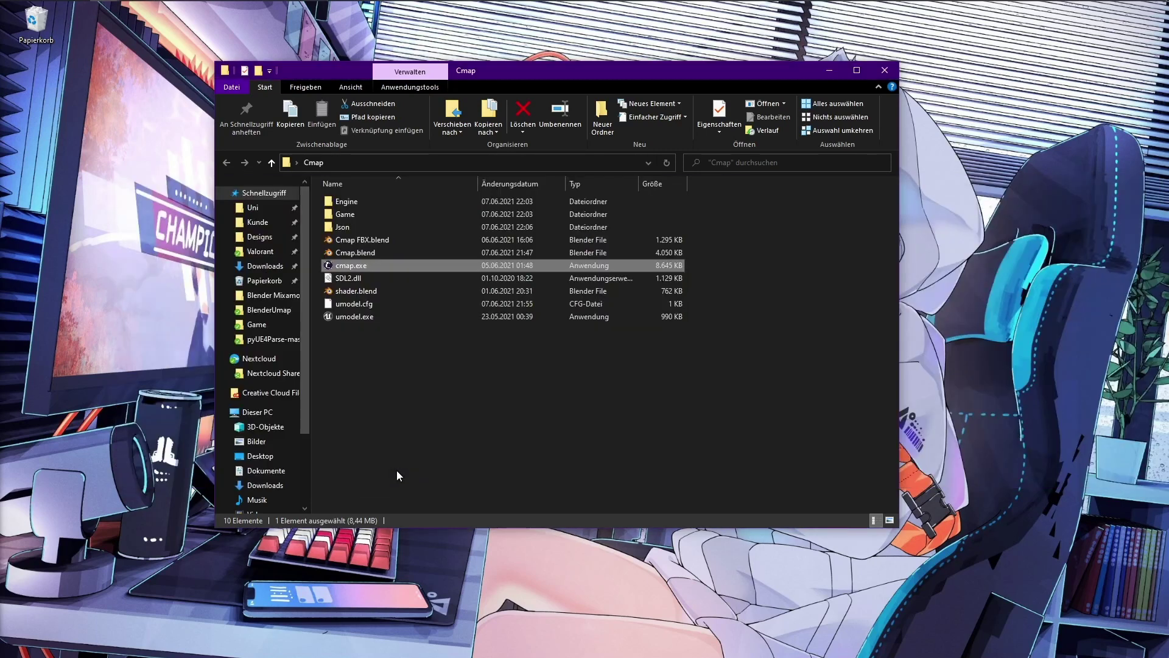
Step: Examine the JSON files in Json\ShooterGame\Content\Maps\Duality and return to the Cmap folder
{"action": "double_click", "coordinate": [353, 228]}
{"action": "double_click", "coordinate": [342, 206]}
{"action": "double_click", "coordinate": [342, 204]}
{"action": "double_click", "coordinate": [342, 203]}
{"action": "double_click", "coordinate": [342, 204]}
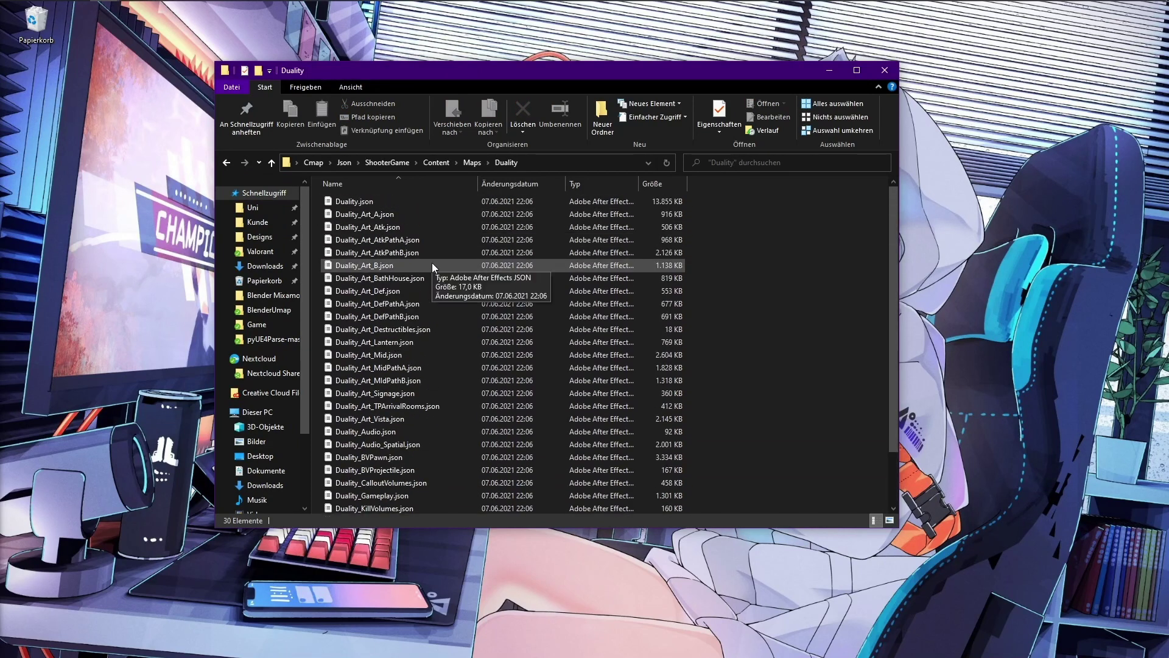
{"action": "scroll", "coordinate": [432, 262], "scroll_direction": "down", "scroll_amount": 2}
{"action": "left_click", "coordinate": [344, 163]}
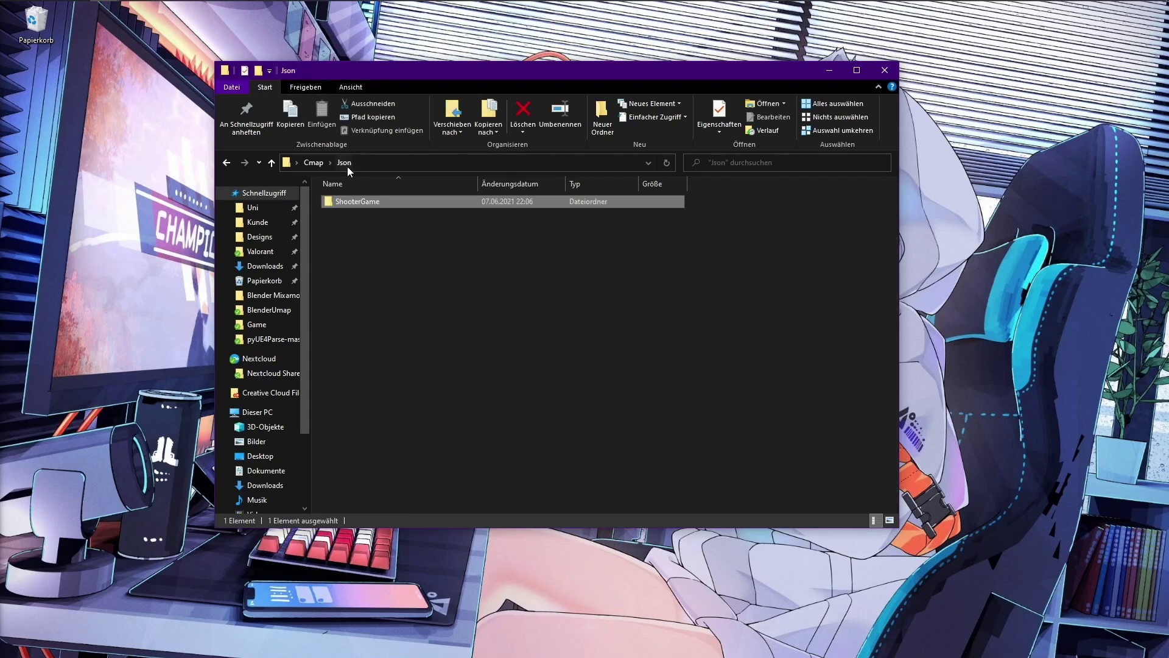
{"action": "left_click", "coordinate": [317, 163]}
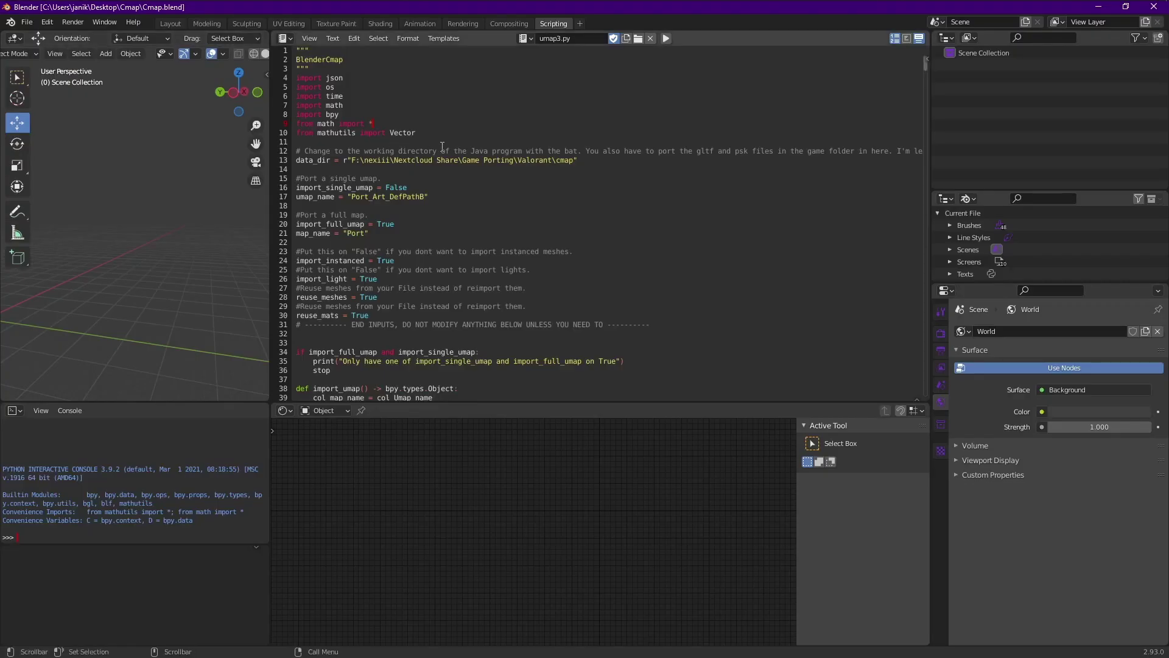
Step: Set data_dir in umap3.py to the desktop Cmap folder's path, copied from its File Explorer window
{"action": "left_click_drag", "start_coordinate": [663, 324], "coordinate": [324, 215]}
{"action": "left_click", "coordinate": [324, 214]}
{"action": "left_click_drag", "start_coordinate": [573, 160], "coordinate": [352, 160]}
{"action": "left_click", "coordinate": [111, 14]}
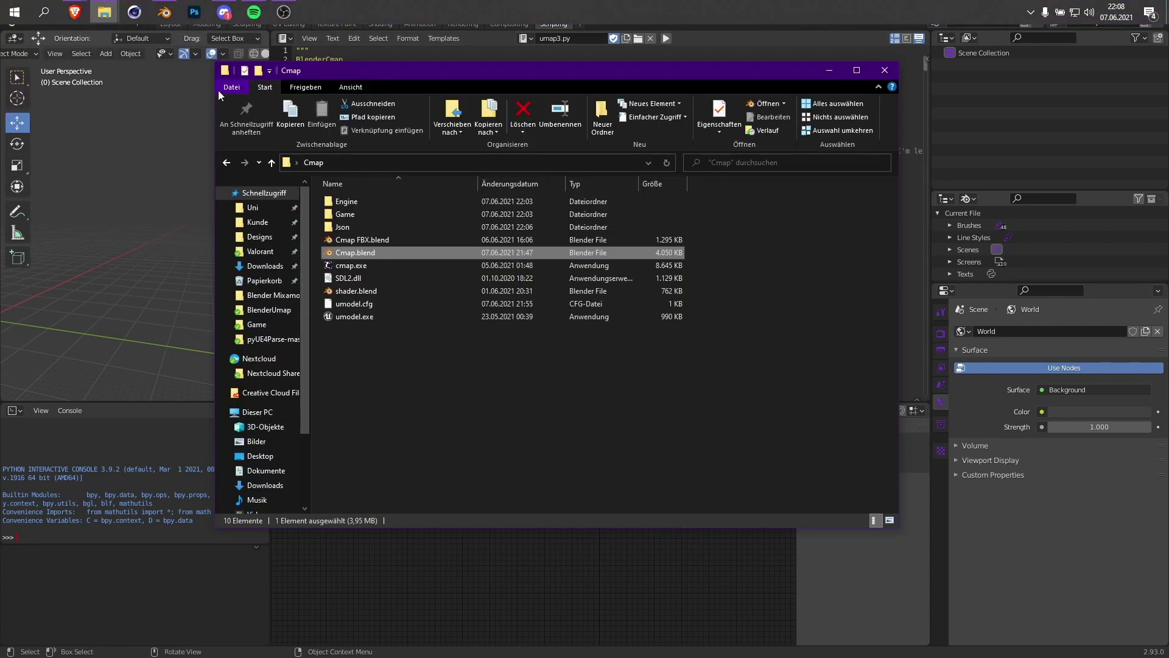
{"action": "left_click", "coordinate": [360, 162]}
{"action": "key", "text": "ctrl+c"}
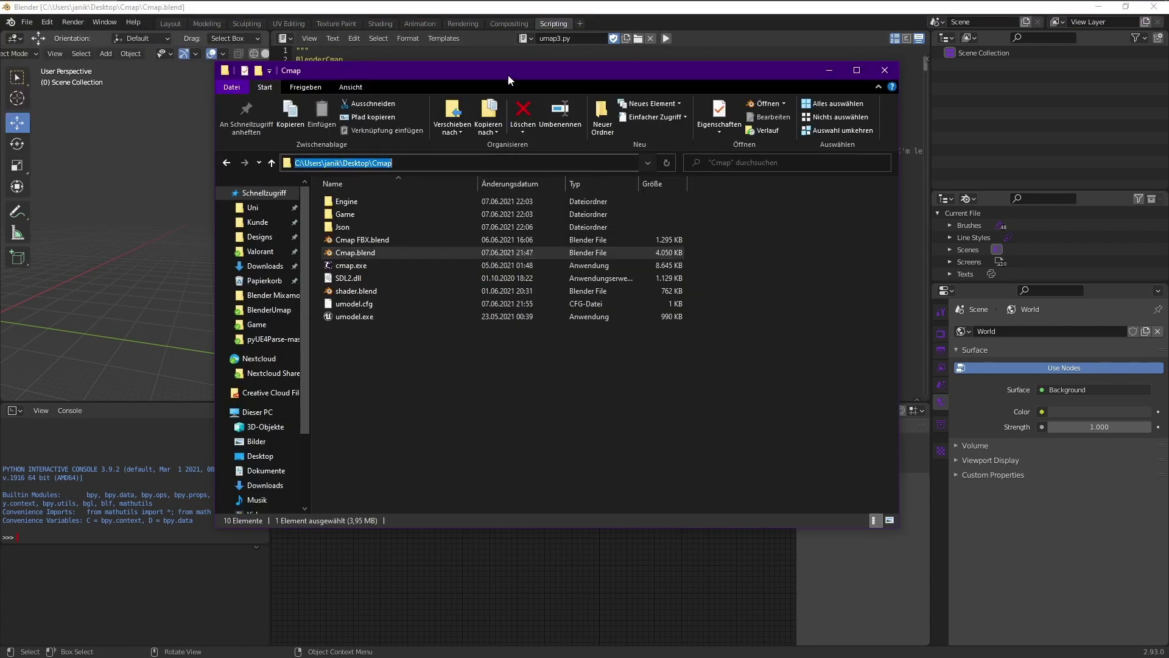
{"action": "left_click", "coordinate": [508, 41]}
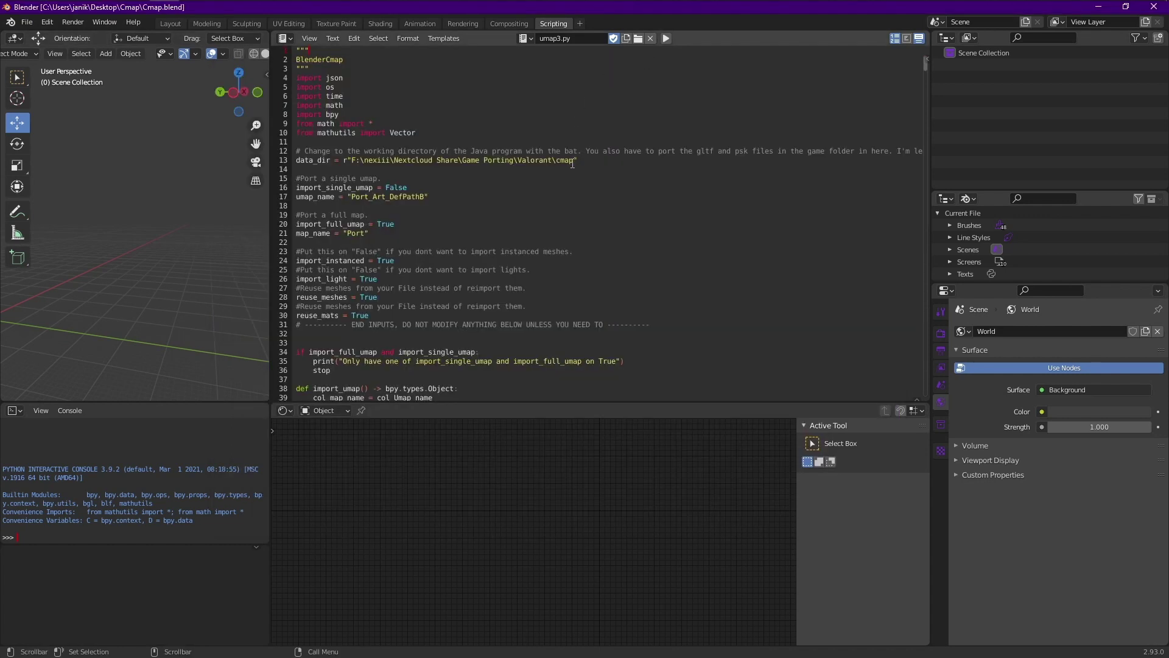
{"action": "left_click_drag", "start_coordinate": [572, 163], "coordinate": [351, 162]}
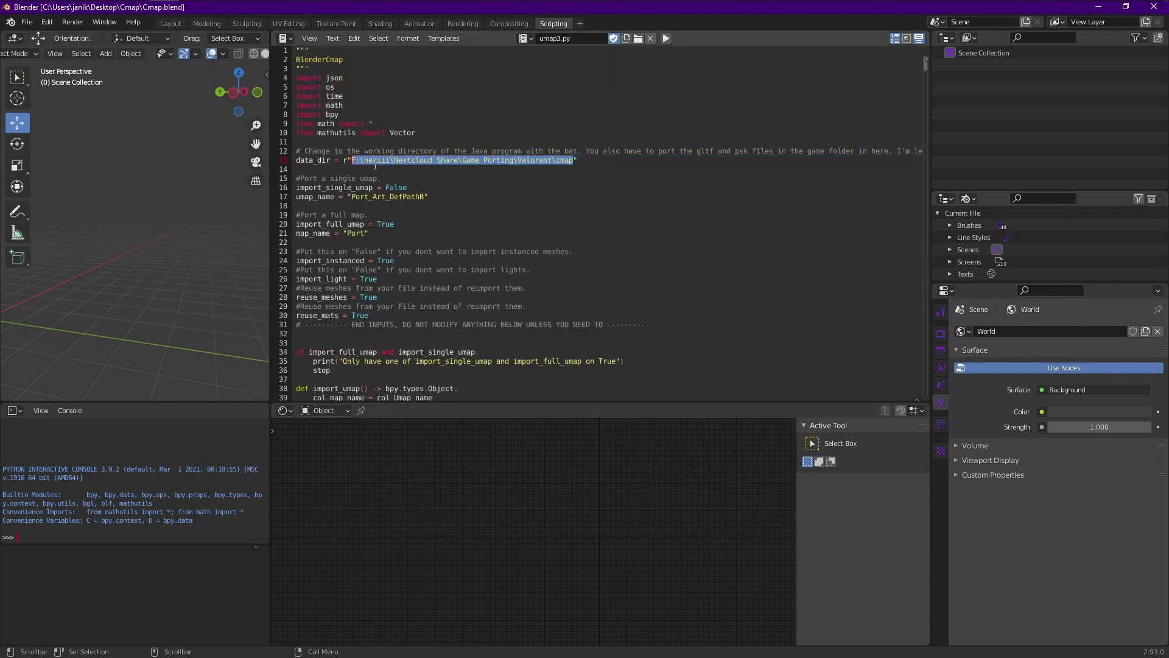
{"action": "key", "text": "ctrl+v"}
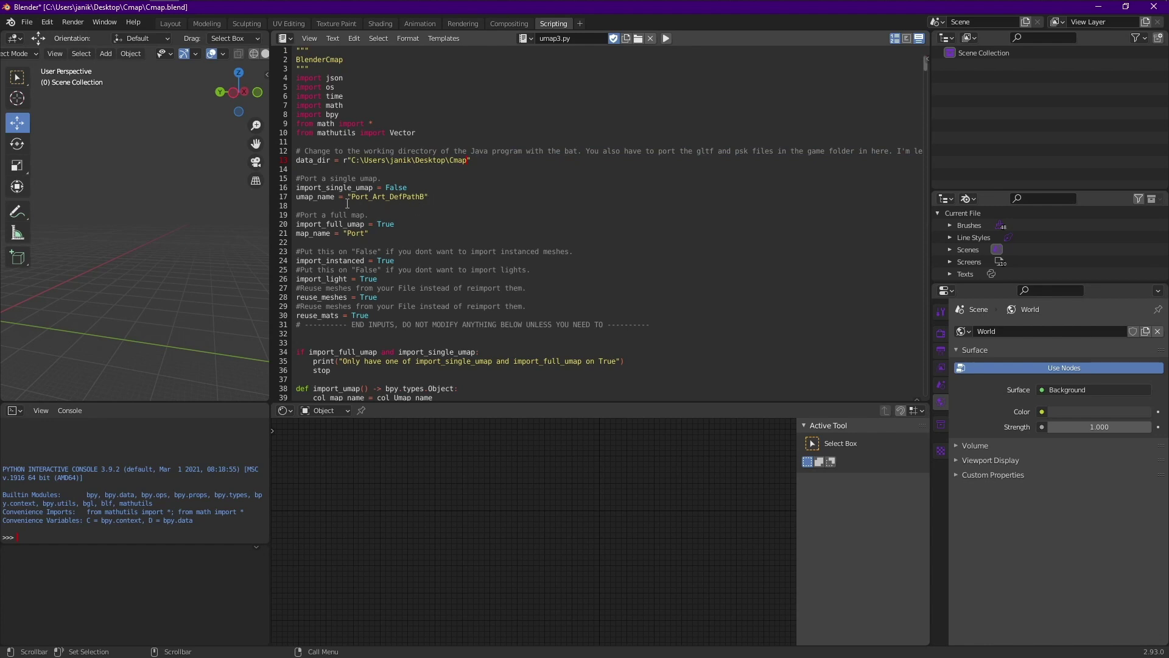
Step: Set the full-map import's map_name to "Duality" in umap3.py
{"action": "left_click_drag", "start_coordinate": [350, 199], "coordinate": [293, 184]}
{"action": "left_click", "coordinate": [469, 204]}
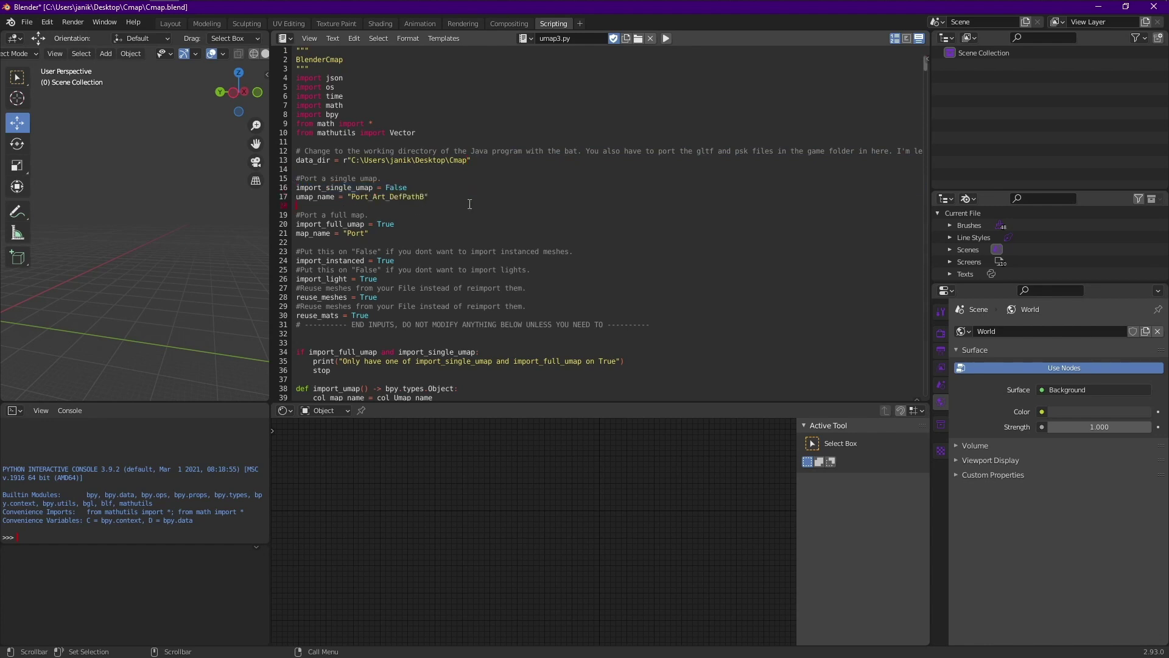
{"action": "left_click_drag", "start_coordinate": [294, 224], "coordinate": [294, 242]}
{"action": "left_click", "coordinate": [358, 235]}
{"action": "double_click", "coordinate": [358, 235]}
{"action": "type", "text": "Duality"}
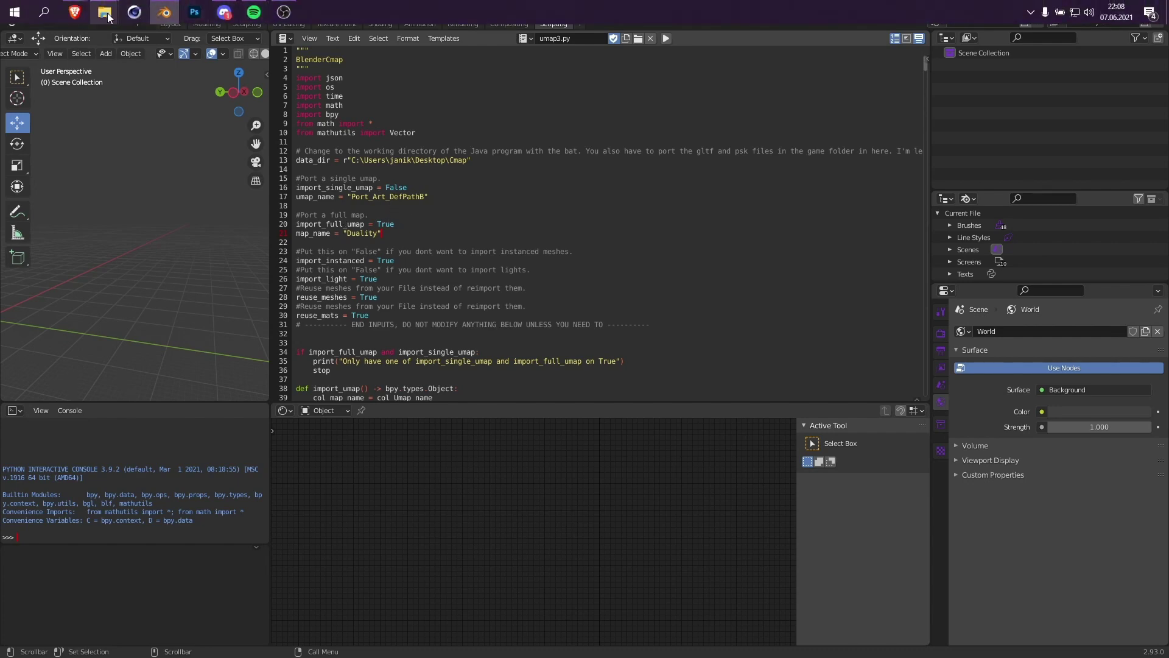
Step: Examine the Duality_Art JSON files in Json\ShooterGame\Content\Maps\Duality and close the folder window
{"action": "mouse_move", "coordinate": [105, 12]}
{"action": "left_click", "coordinate": [138, 64]}
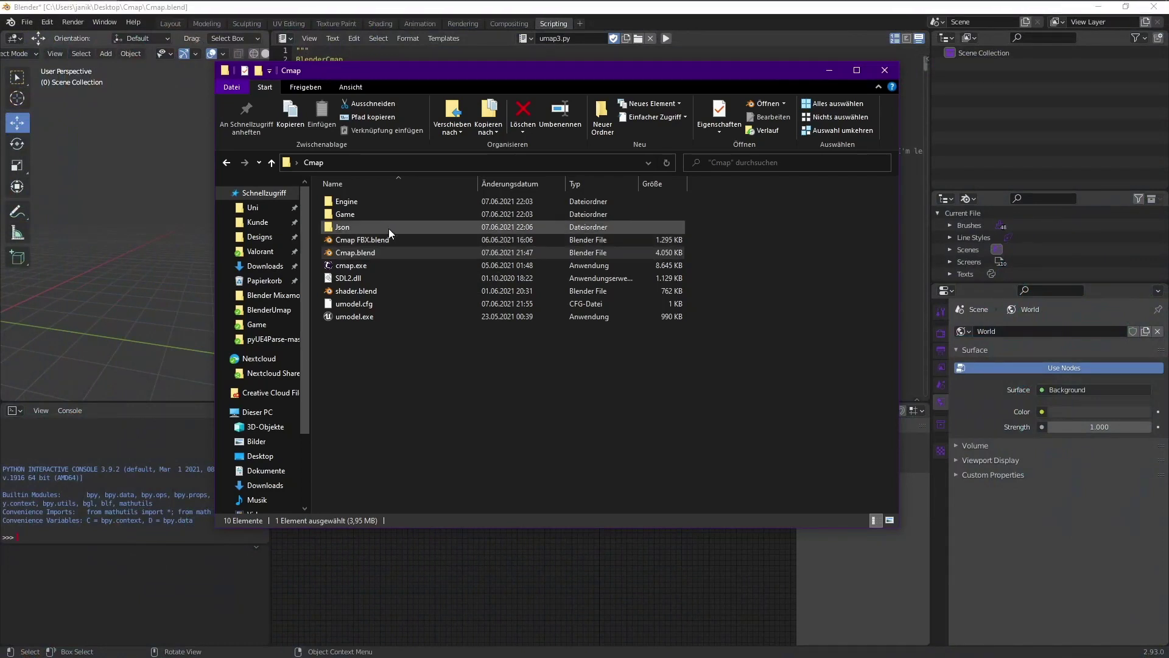
{"action": "double_click", "coordinate": [385, 219]}
{"action": "double_click", "coordinate": [386, 203]}
{"action": "double_click", "coordinate": [386, 203]}
{"action": "double_click", "coordinate": [386, 202]}
{"action": "double_click", "coordinate": [386, 202]}
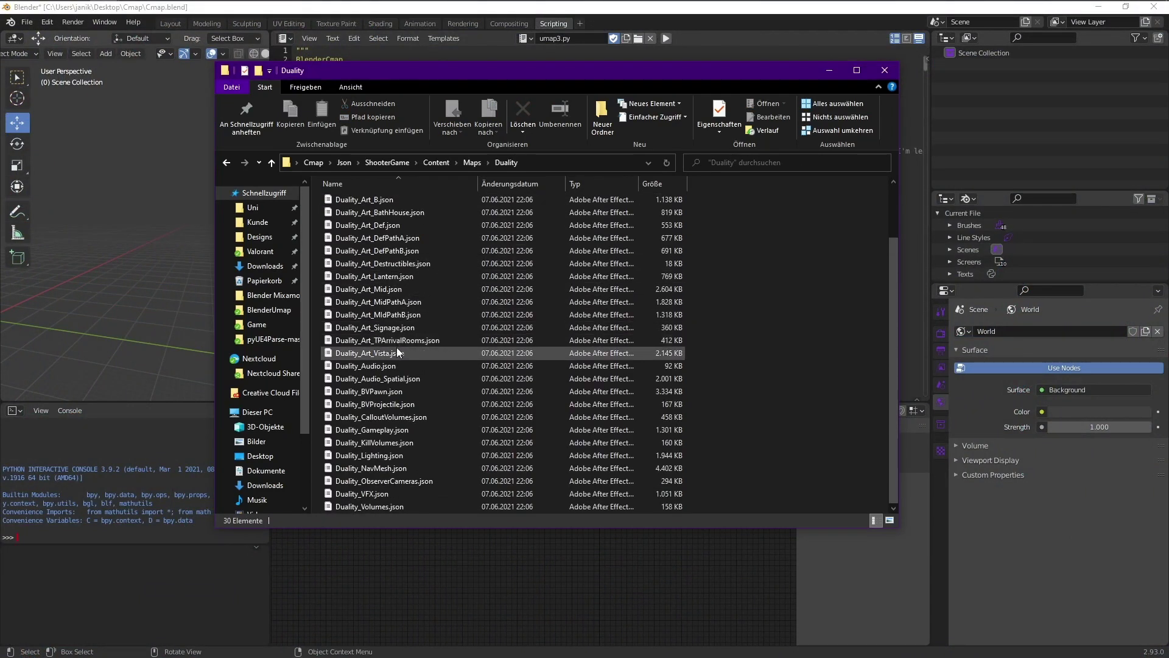
{"action": "scroll", "coordinate": [390, 244], "scroll_direction": "down", "scroll_amount": 1}
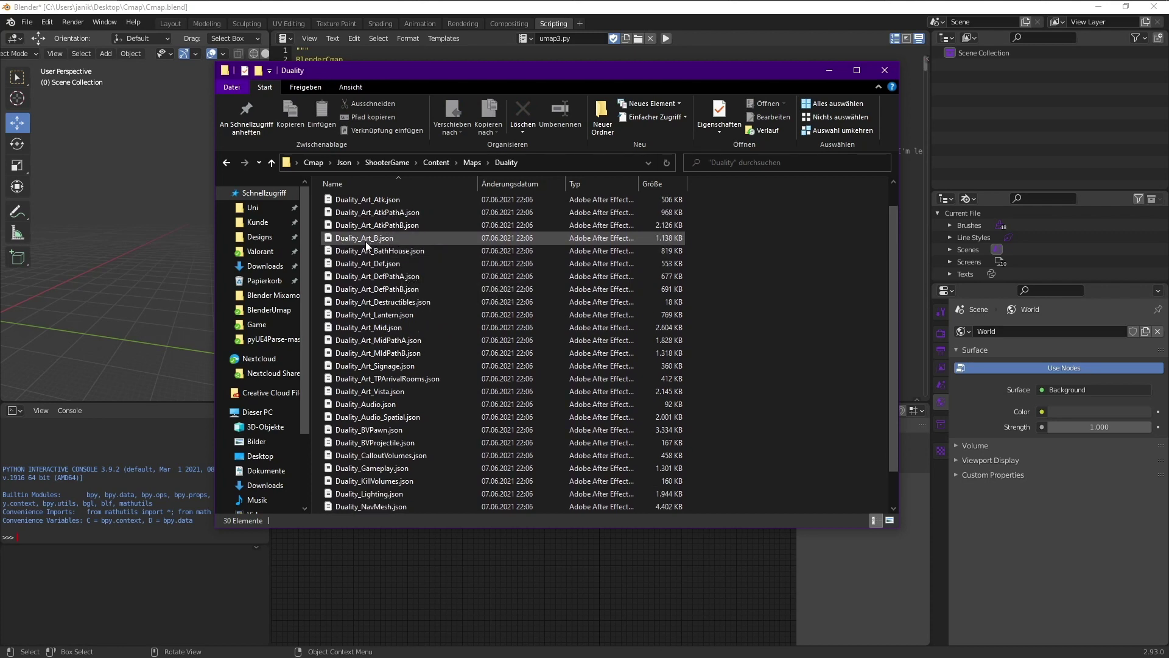
{"action": "left_click", "coordinate": [392, 391]}
{"action": "scroll", "coordinate": [377, 225], "scroll_direction": "up", "scroll_amount": 1}
{"action": "left_click", "coordinate": [372, 214], "text": "shift"}
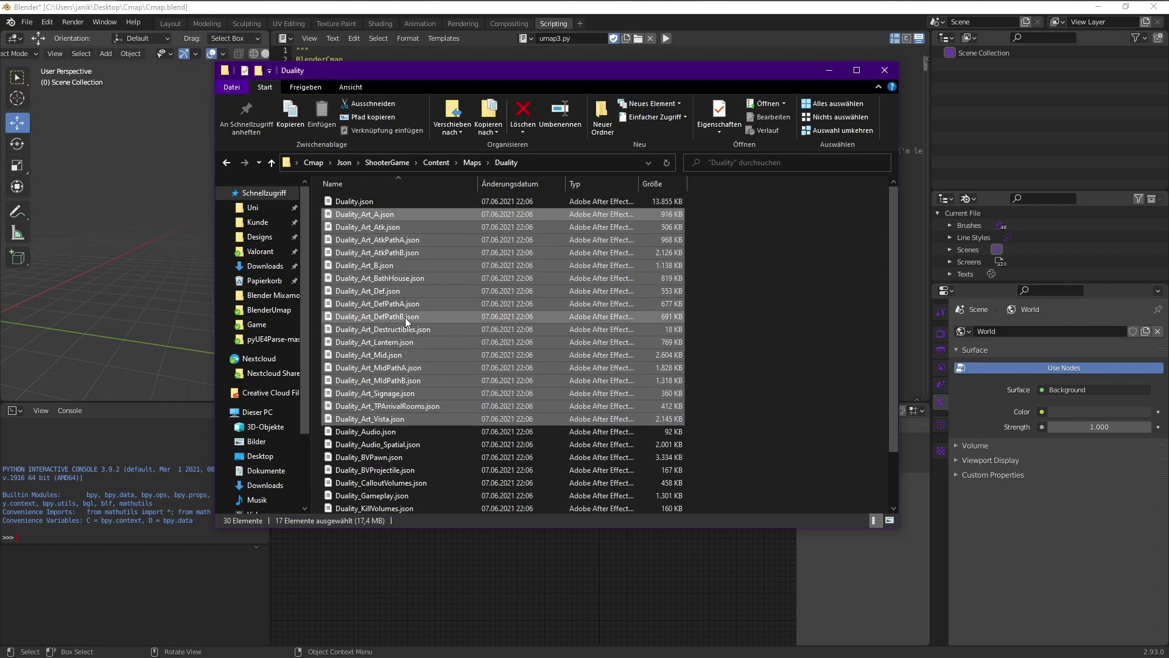
{"action": "left_click", "coordinate": [743, 262]}
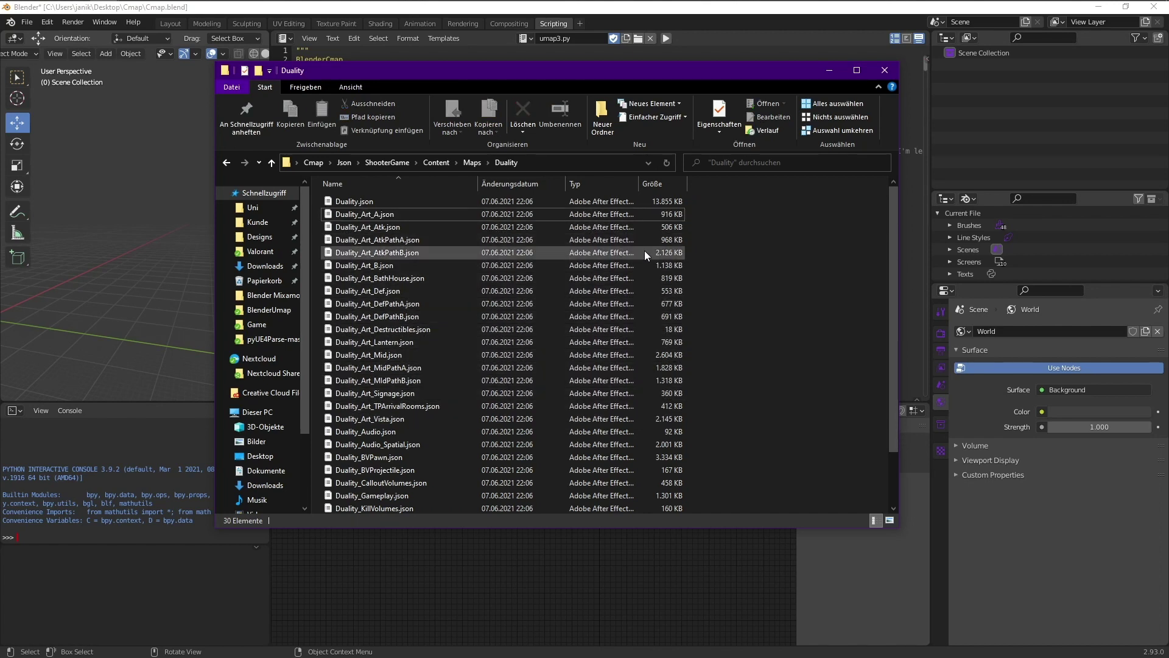
{"action": "left_click", "coordinate": [883, 71]}
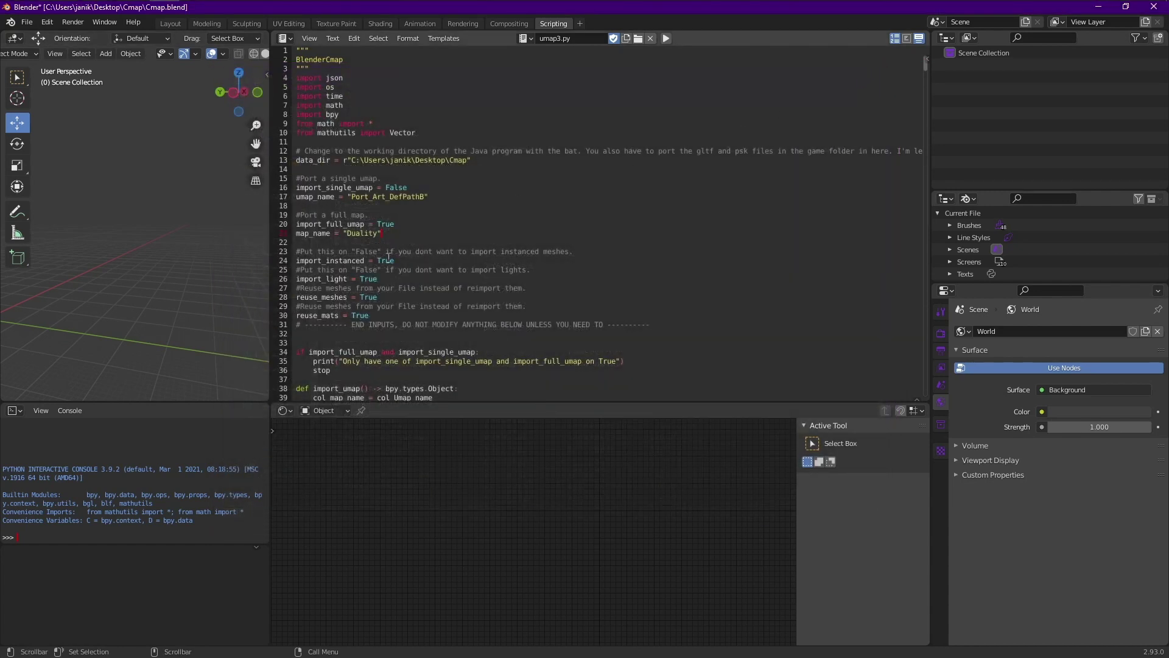
Step: Try setting the import_light option to False in umap3.py and restore it to True
{"action": "left_click_drag", "start_coordinate": [390, 260], "coordinate": [365, 279]}
{"action": "type", "text": "False"}
{"action": "key", "text": "BackSpace"}
{"action": "key", "text": "BackSpace"}
{"action": "type", "text": "True"}
{"action": "key", "text": "Up"}
{"action": "key", "text": "Up"}
{"action": "key", "text": "Up"}
{"action": "key", "text": "Up"}
{"action": "key", "text": "Up"}
{"action": "key", "text": "Down"}
{"action": "key", "text": "Down"}
{"action": "key", "text": "Down"}
{"action": "key", "text": "ctrl+shift+Left"}
Step: Try setting the import_instanced option to False and undo the change
{"action": "left_click_drag", "start_coordinate": [376, 261], "coordinate": [296, 251]}
{"action": "left_click", "coordinate": [412, 252]}
{"action": "left_click_drag", "start_coordinate": [417, 263], "coordinate": [374, 259]}
{"action": "left_click", "coordinate": [417, 263]}
{"action": "double_click", "coordinate": [413, 261]}
{"action": "left_click", "coordinate": [410, 261]}
{"action": "double_click", "coordinate": [408, 261]}
{"action": "type", "text": "False"}
{"action": "key", "text": "ctrl+z"}
{"action": "left_click", "coordinate": [410, 254]}
{"action": "double_click", "coordinate": [369, 235]}
{"action": "left_click", "coordinate": [392, 236]}
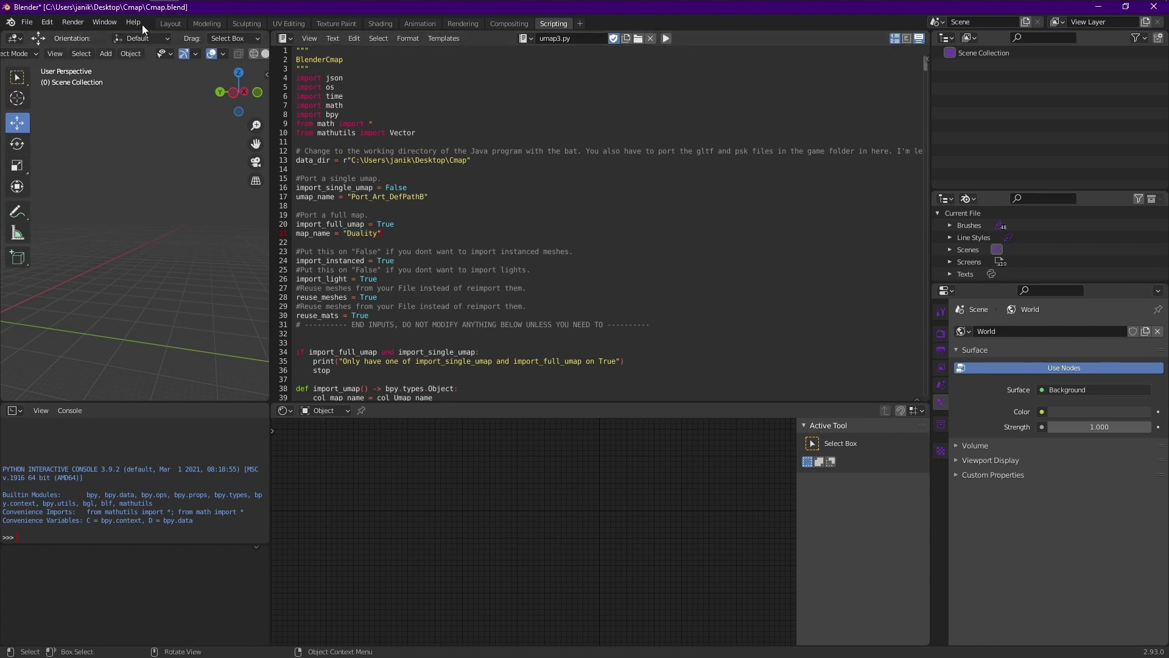
Step: Show Blender's system console and move its window clear of the script editor
{"action": "left_click", "coordinate": [103, 21]}
{"action": "left_click", "coordinate": [135, 148]}
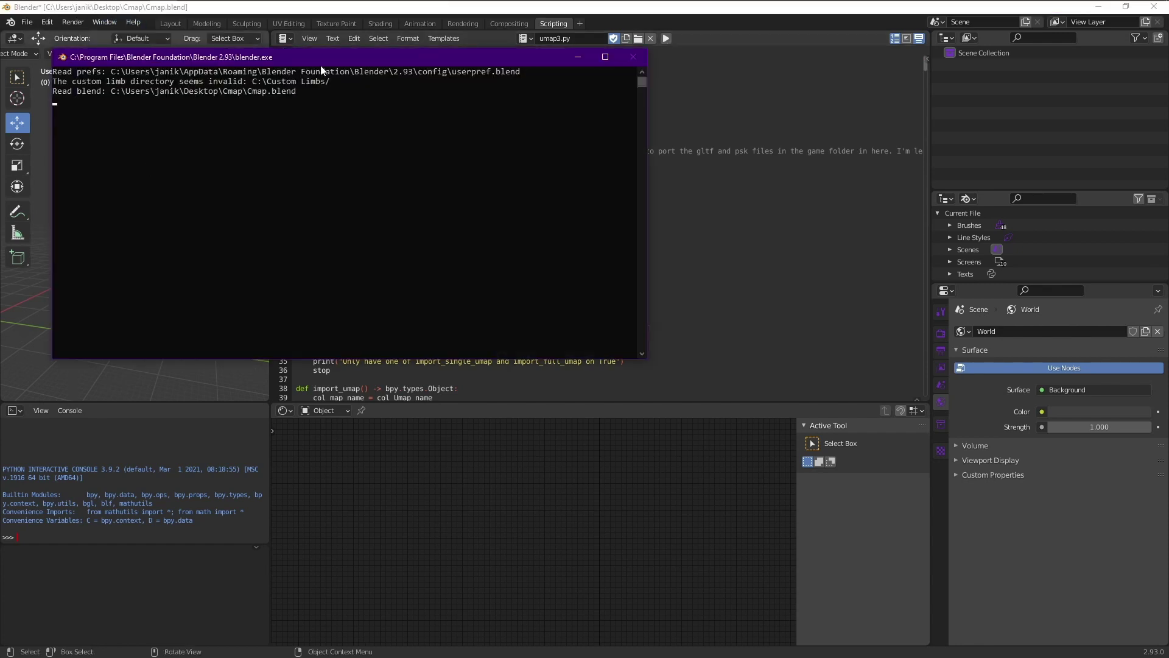
{"action": "left_click_drag", "start_coordinate": [334, 61], "coordinate": [496, 170]}
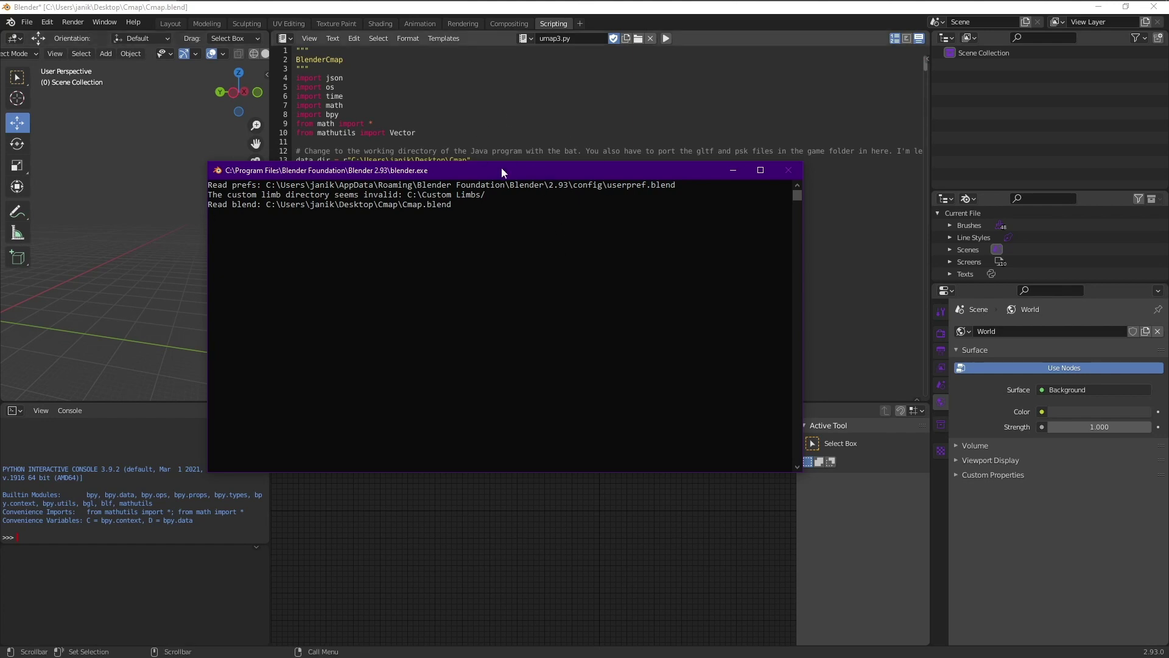
{"action": "left_click_drag", "start_coordinate": [502, 171], "coordinate": [534, 360]}
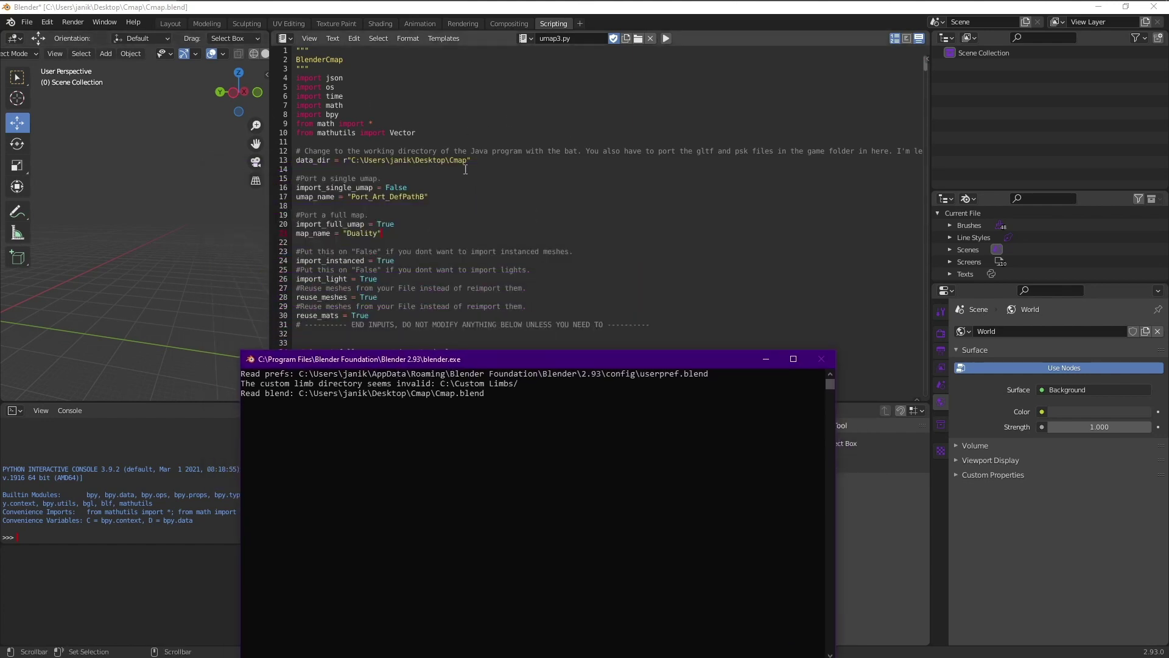
{"action": "left_click_drag", "start_coordinate": [510, 364], "coordinate": [0, 212]}
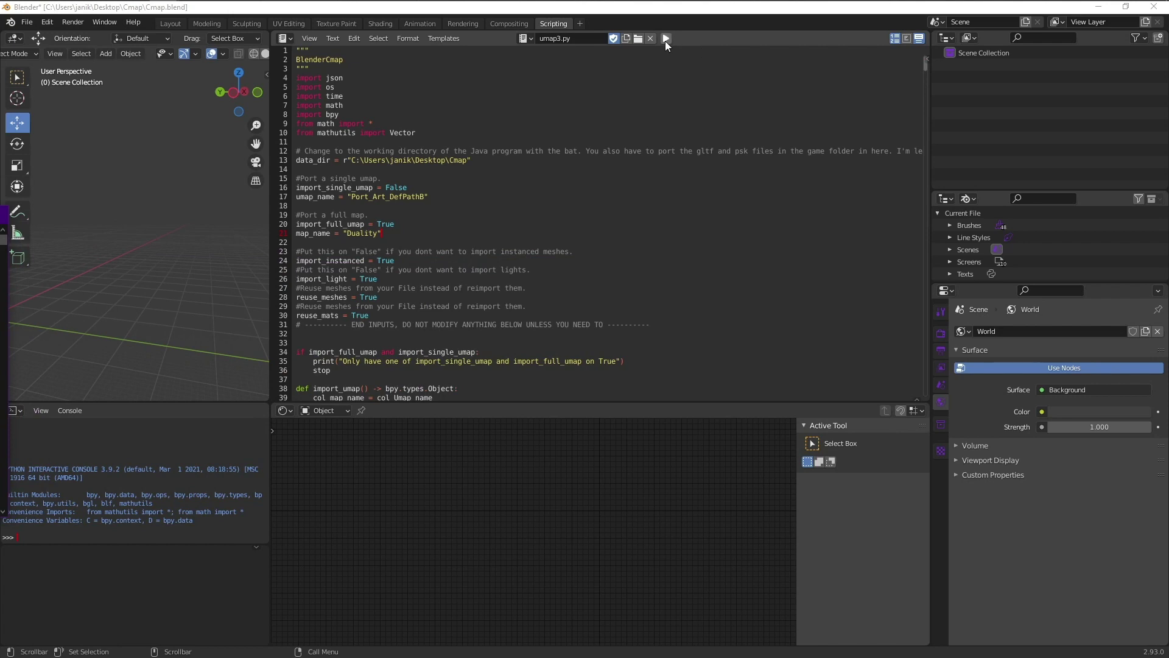
Step: Run the umap3.py script to import the Duality map and bring the system console back into view
{"action": "left_click", "coordinate": [665, 39]}
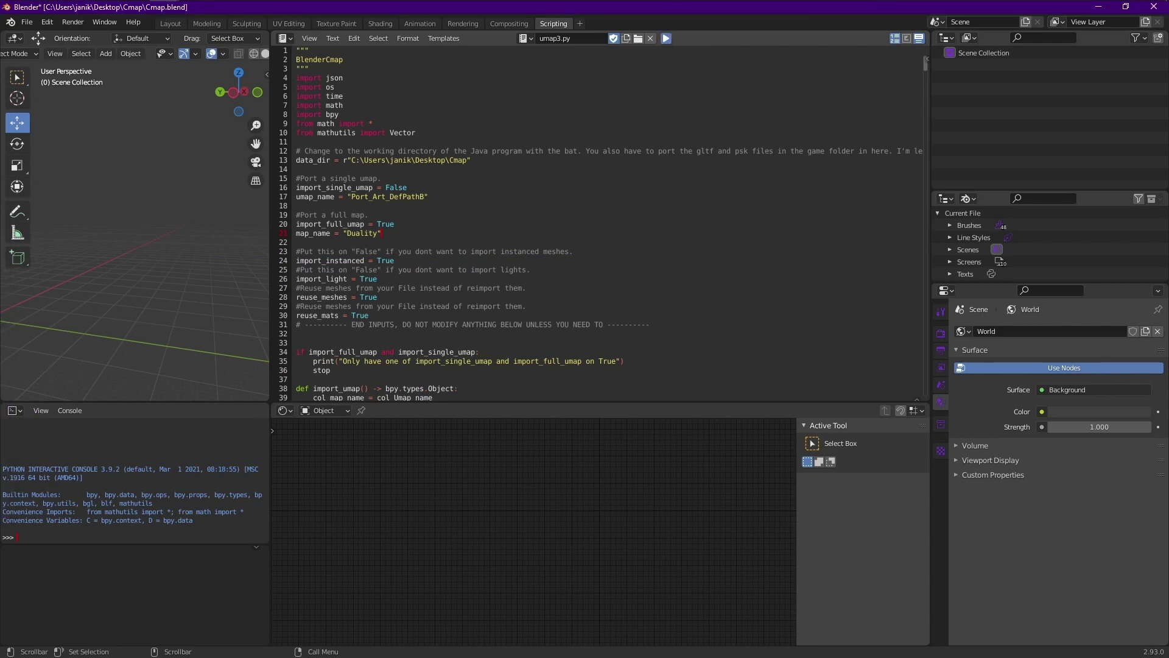
{"action": "left_click_drag", "start_coordinate": [7, 212], "coordinate": [749, 295]}
{"action": "left_click_drag", "start_coordinate": [349, 294], "coordinate": [446, 145]}
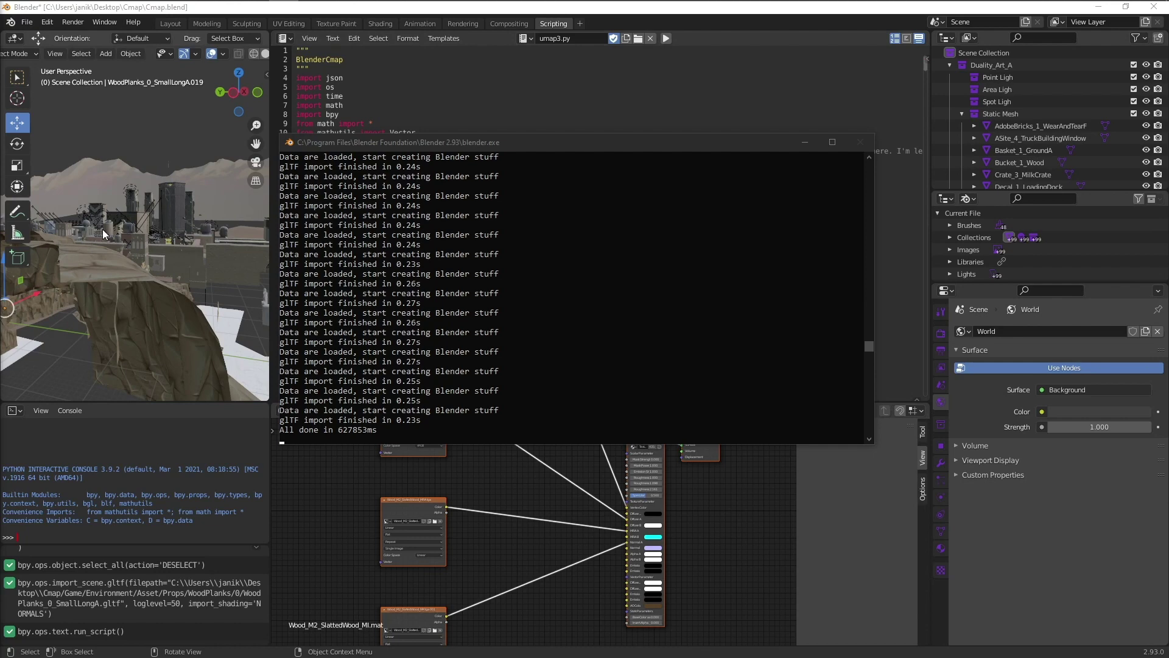
Step: Switch to the Layout workspace and bring the imported map's buildings into view
{"action": "middle_click_drag", "start_coordinate": [102, 229], "coordinate": [58, 253]}
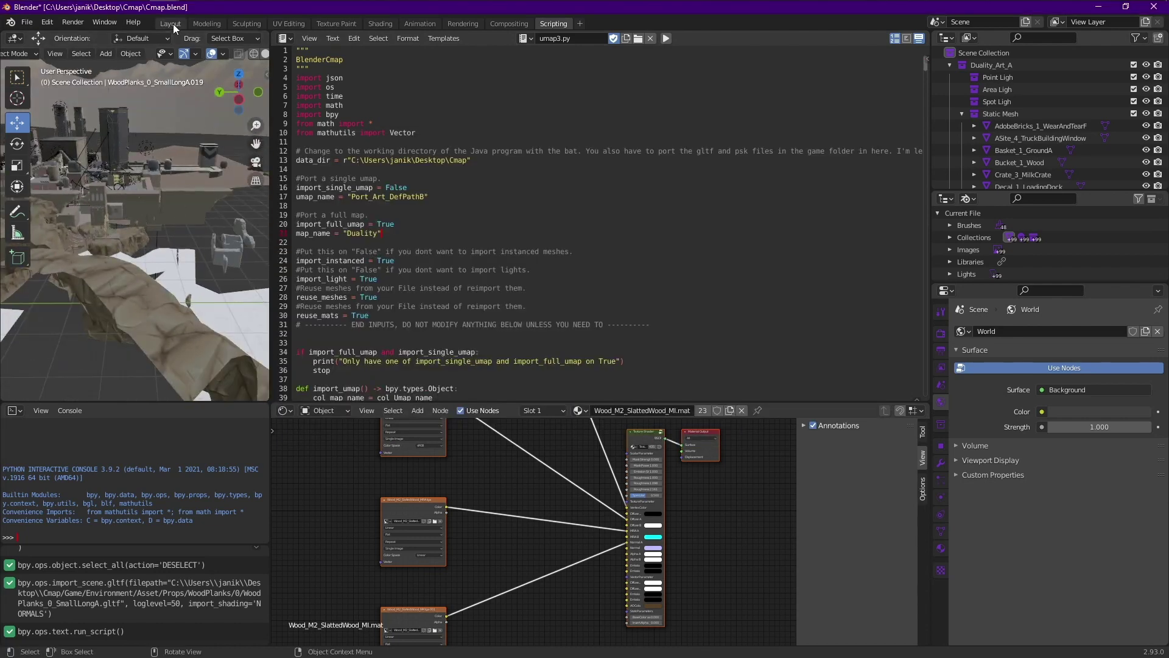
{"action": "left_click", "coordinate": [170, 23]}
{"action": "middle_click_drag", "start_coordinate": [338, 372], "coordinate": [455, 382]}
{"action": "scroll", "coordinate": [304, 299], "scroll_direction": "up", "scroll_amount": 5}
{"action": "scroll", "coordinate": [306, 296], "scroll_direction": "down", "scroll_amount": 3}
{"action": "middle_click_drag", "start_coordinate": [306, 296], "coordinate": [747, 356], "text": "shift"}
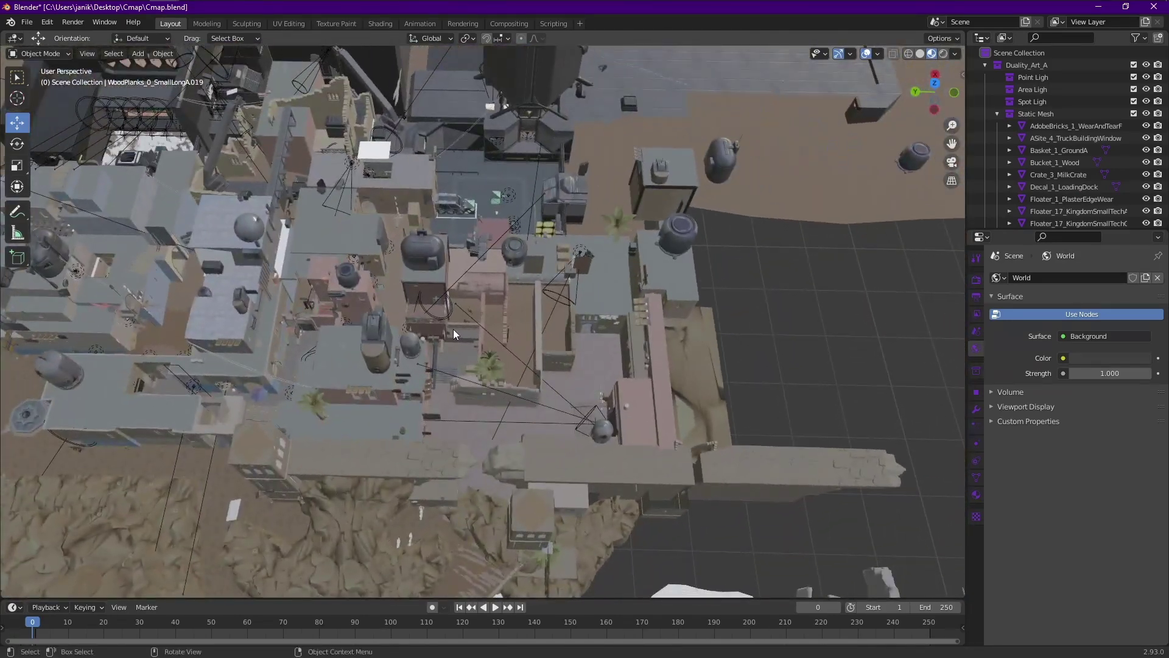
Step: Examine the imported Duality map's buildings, courtyards, rocks and outskirts from above
{"action": "scroll", "coordinate": [452, 330], "scroll_direction": "up", "scroll_amount": 4}
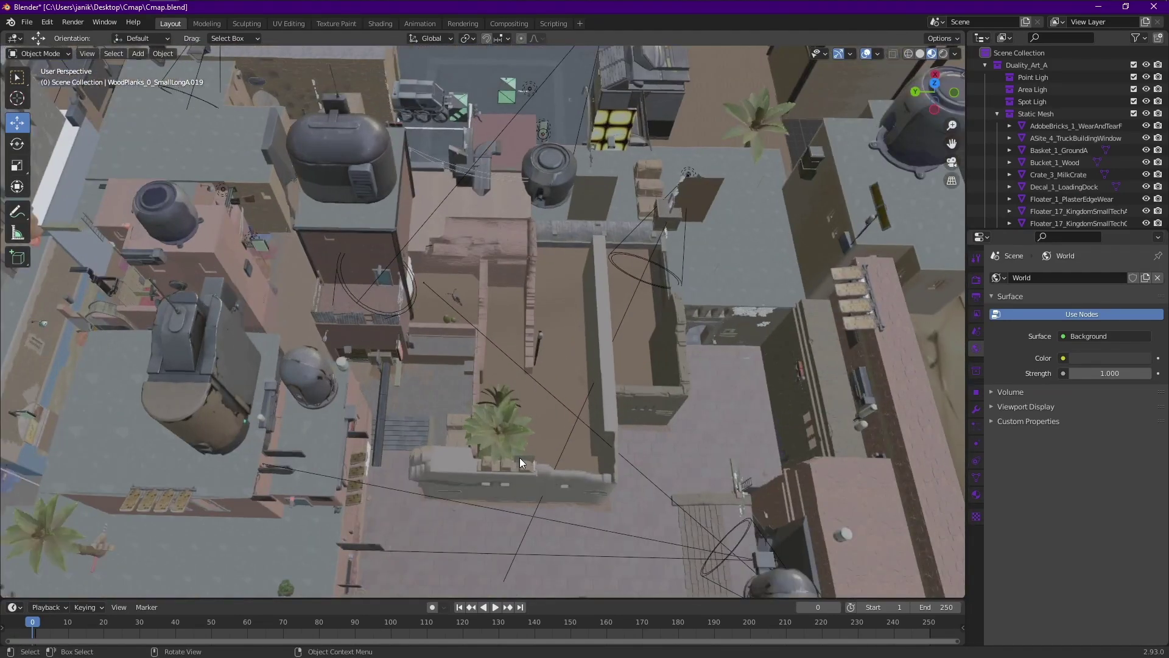
{"action": "scroll", "coordinate": [518, 462], "scroll_direction": "down", "scroll_amount": 3}
{"action": "middle_click_drag", "start_coordinate": [518, 473], "coordinate": [273, 75], "text": "shift"}
{"action": "scroll", "coordinate": [273, 74], "scroll_direction": "up", "scroll_amount": 4}
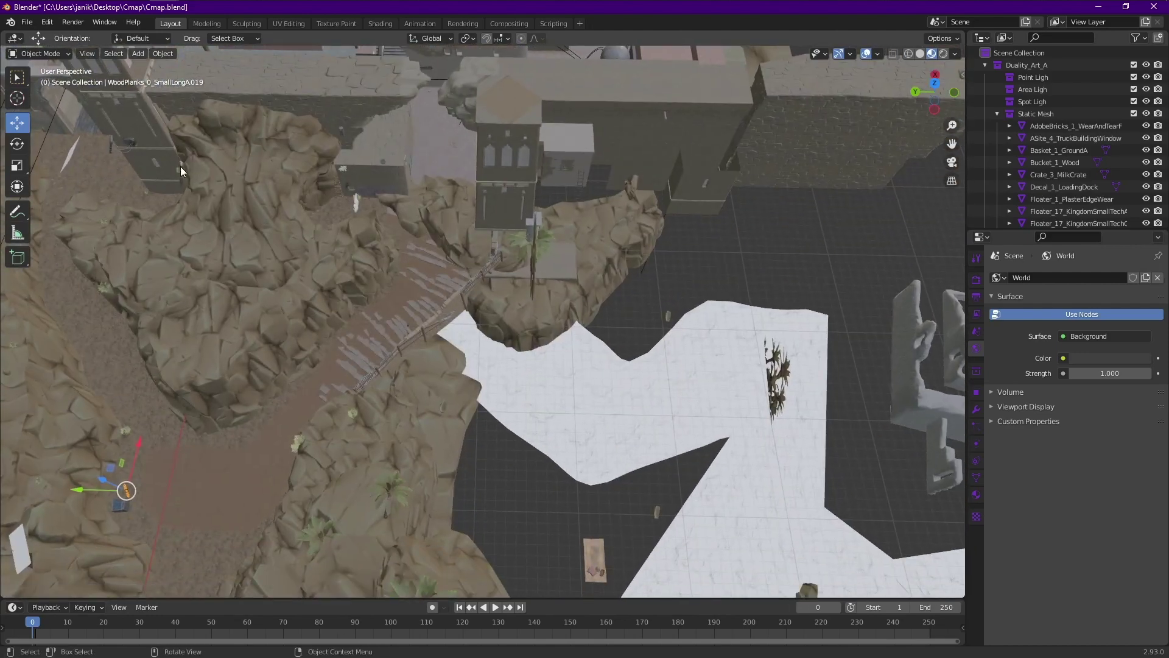
{"action": "scroll", "coordinate": [180, 166], "scroll_direction": "down", "scroll_amount": 5}
{"action": "scroll", "coordinate": [414, 388], "scroll_direction": "up", "scroll_amount": 5}
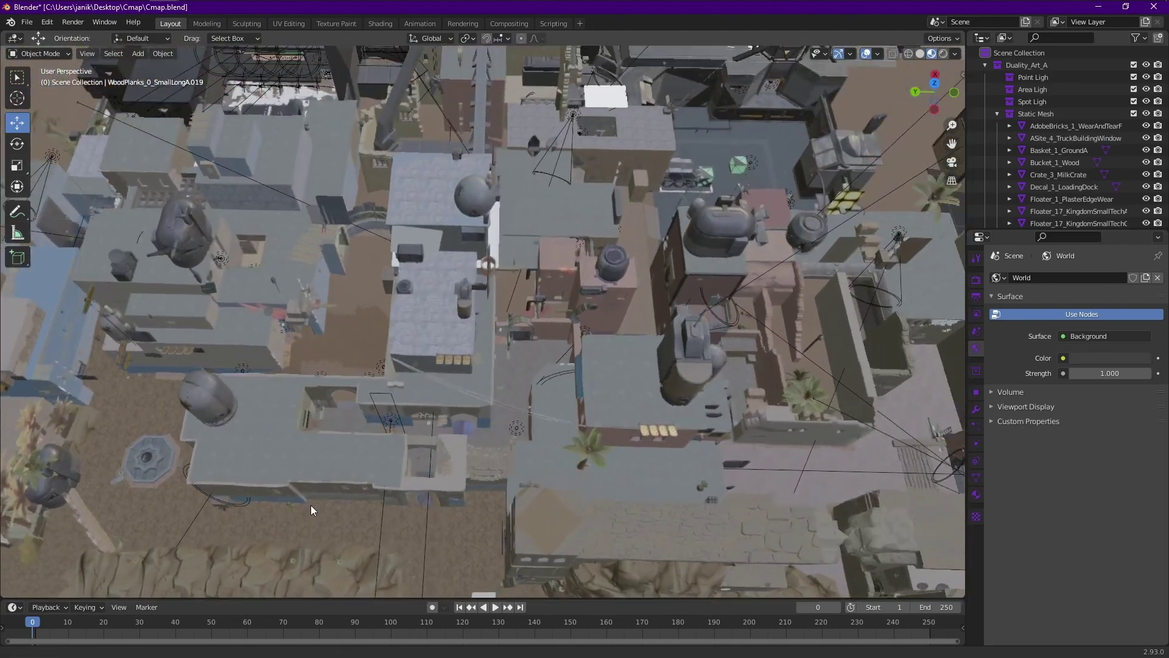
{"action": "scroll", "coordinate": [310, 506], "scroll_direction": "down", "scroll_amount": 4}
{"action": "scroll", "coordinate": [416, 305], "scroll_direction": "up", "scroll_amount": 3}
{"action": "middle_click_drag", "start_coordinate": [302, 407], "coordinate": [182, 410], "text": "shift"}
{"action": "scroll", "coordinate": [313, 420], "scroll_direction": "up", "scroll_amount": 2}
{"action": "scroll", "coordinate": [363, 321], "scroll_direction": "down", "scroll_amount": 4}
{"action": "scroll", "coordinate": [570, 483], "scroll_direction": "up", "scroll_amount": 5}
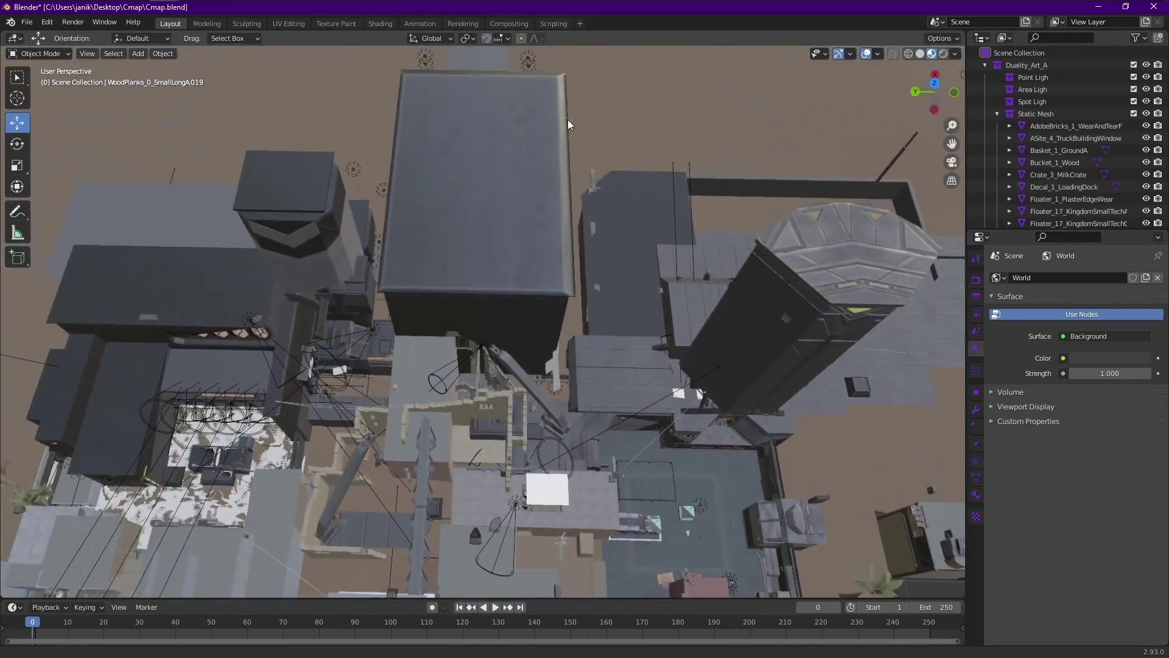
{"action": "scroll", "coordinate": [470, 376], "scroll_direction": "down", "scroll_amount": 4}
{"action": "middle_click_drag", "start_coordinate": [470, 376], "coordinate": [499, 60], "text": "shift"}
{"action": "scroll", "coordinate": [760, 571], "scroll_direction": "up", "scroll_amount": 5}
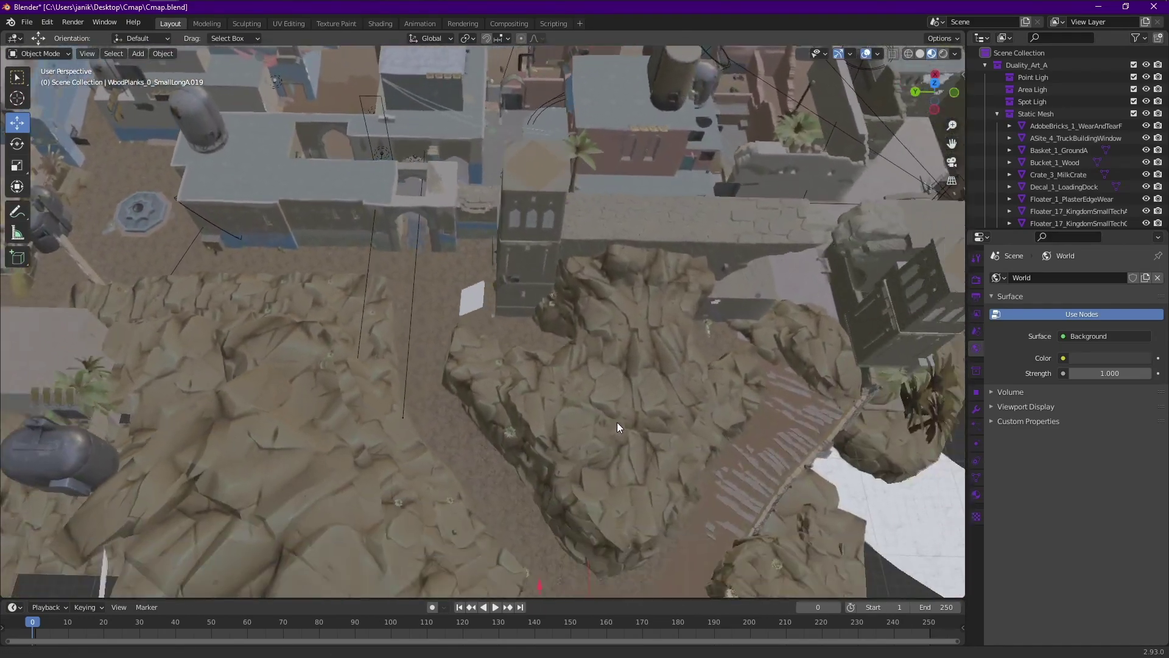
{"action": "scroll", "coordinate": [487, 438], "scroll_direction": "down", "scroll_amount": 5}
{"action": "scroll", "coordinate": [451, 497], "scroll_direction": "up", "scroll_amount": 4}
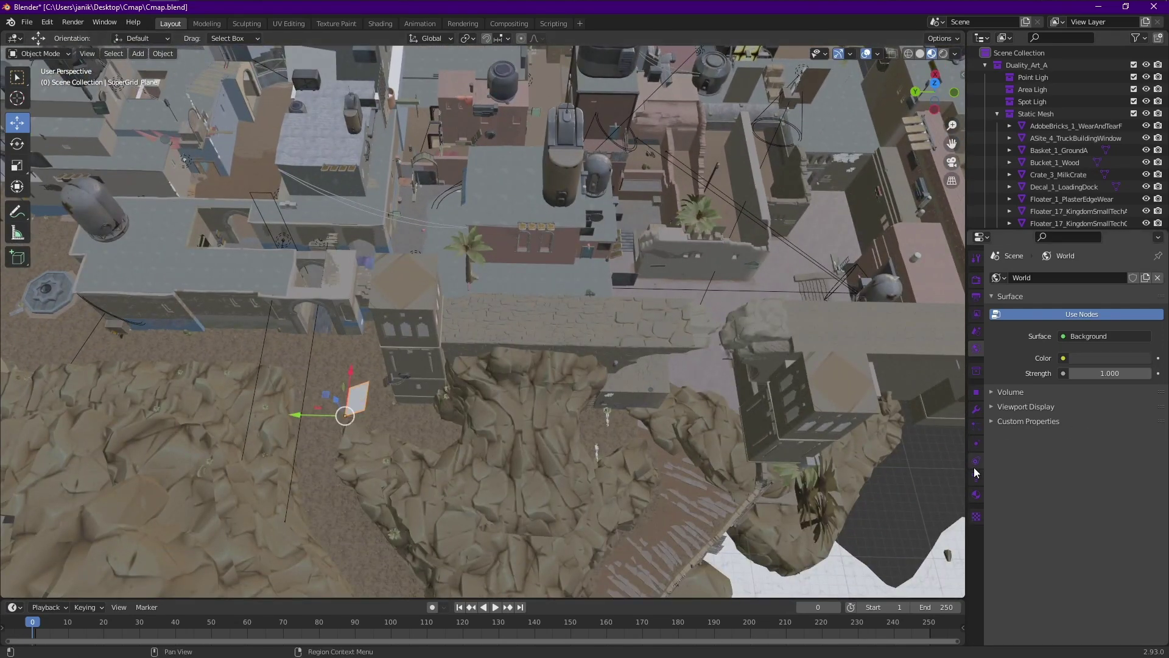
Step: Select the stray white planes around the cliffs and check their names in the object properties
{"action": "left_click", "coordinate": [977, 393]}
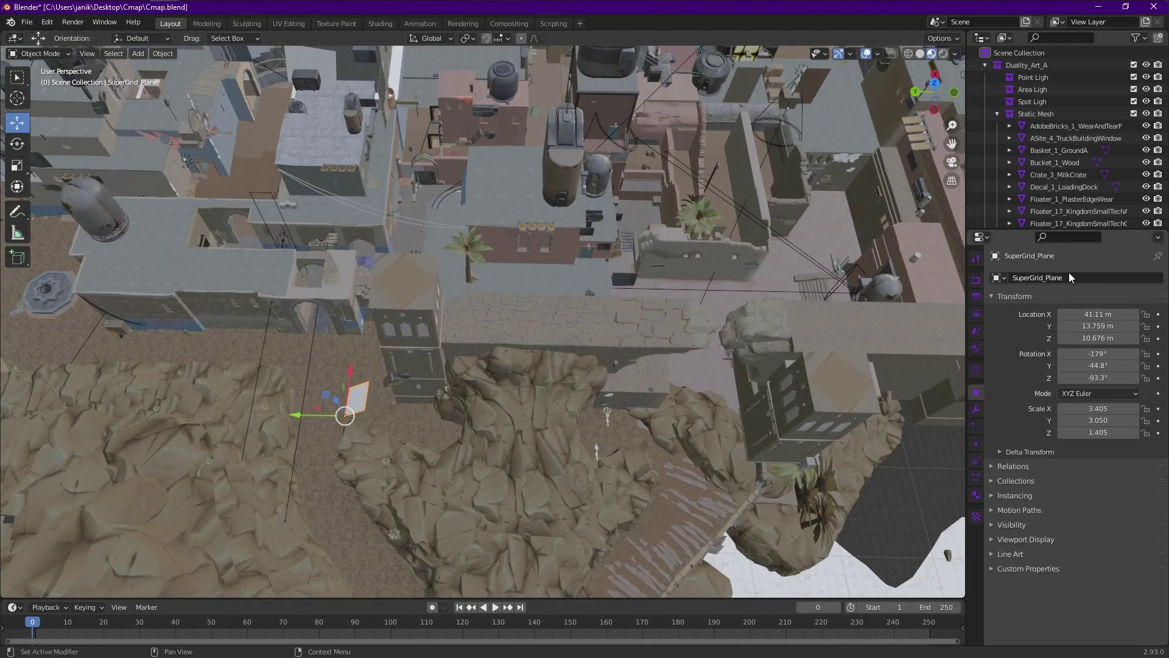
{"action": "middle_click_drag", "start_coordinate": [357, 418], "coordinate": [330, 429]}
{"action": "middle_click_drag", "start_coordinate": [214, 533], "coordinate": [227, 441], "text": "shift"}
{"action": "left_click", "coordinate": [229, 444]}
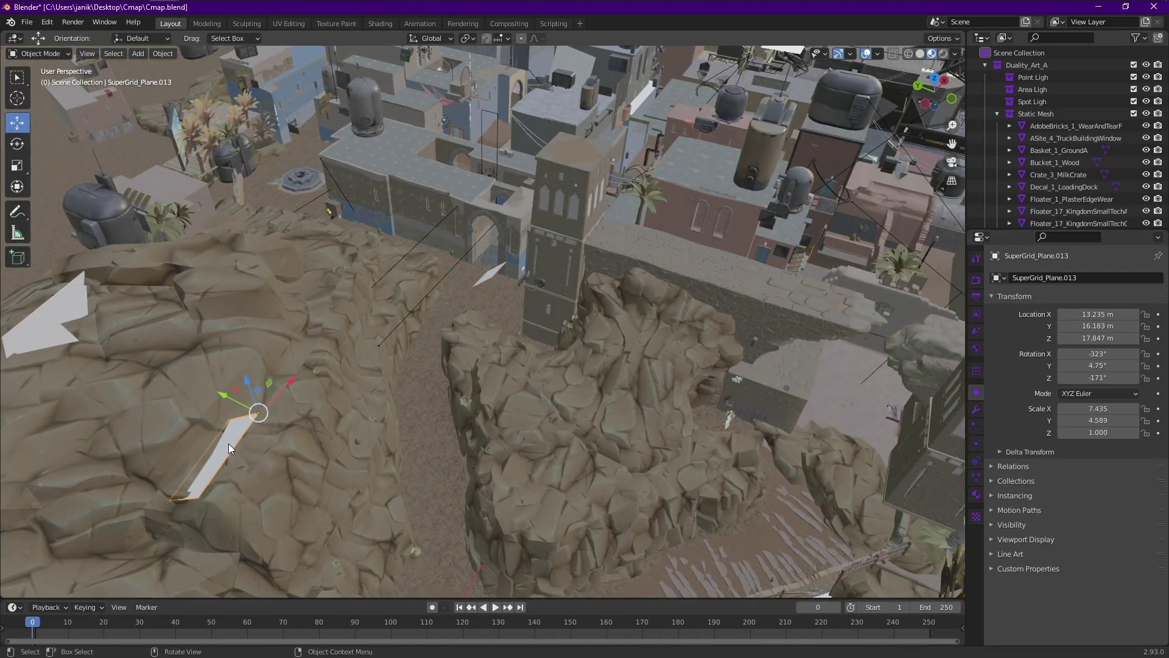
{"action": "left_click", "coordinate": [43, 311]}
{"action": "middle_click_drag", "start_coordinate": [43, 312], "coordinate": [113, 332]}
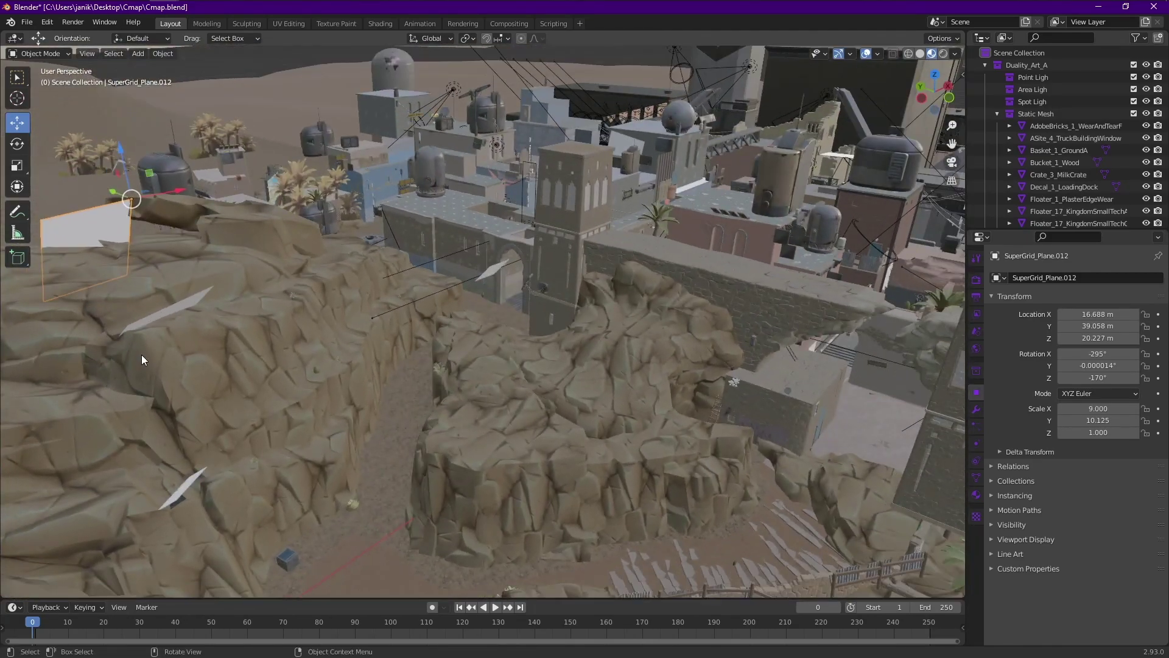
{"action": "left_click", "coordinate": [184, 488]}
{"action": "middle_click_drag", "start_coordinate": [184, 488], "coordinate": [272, 462]}
{"action": "left_click", "coordinate": [263, 425]}
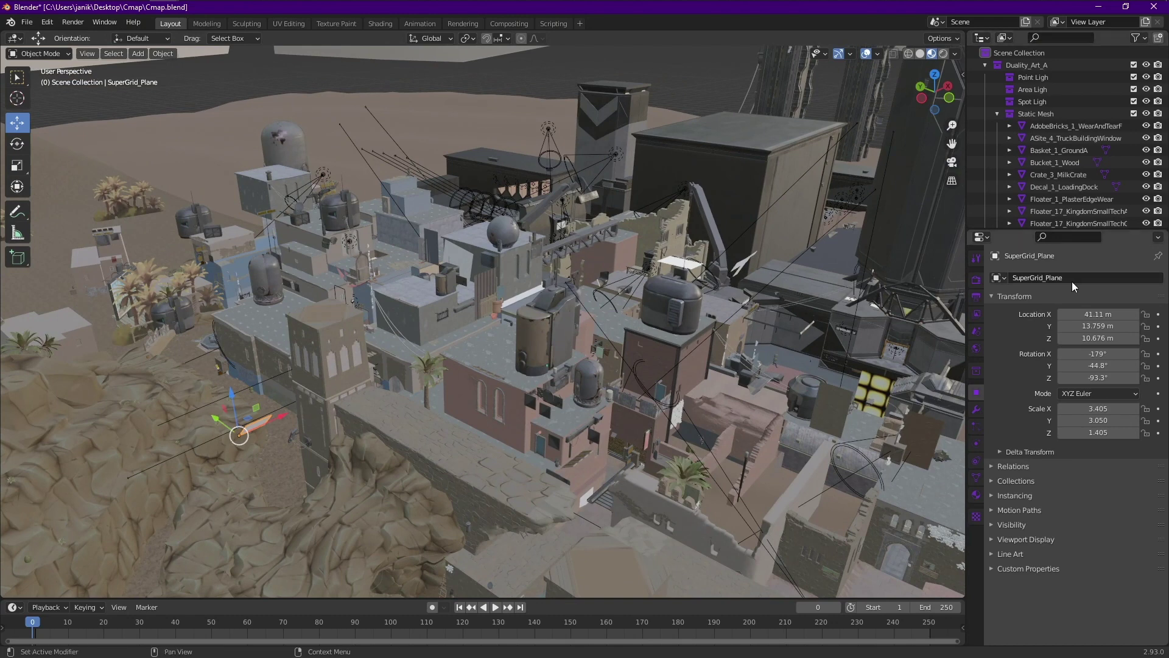
Step: Filter the outliner for SuperGrid_Plane, hide every matching plane in the viewport, and clear the filter
{"action": "left_click", "coordinate": [1050, 38]}
{"action": "type", "text": "SuperGrid_Plane"}
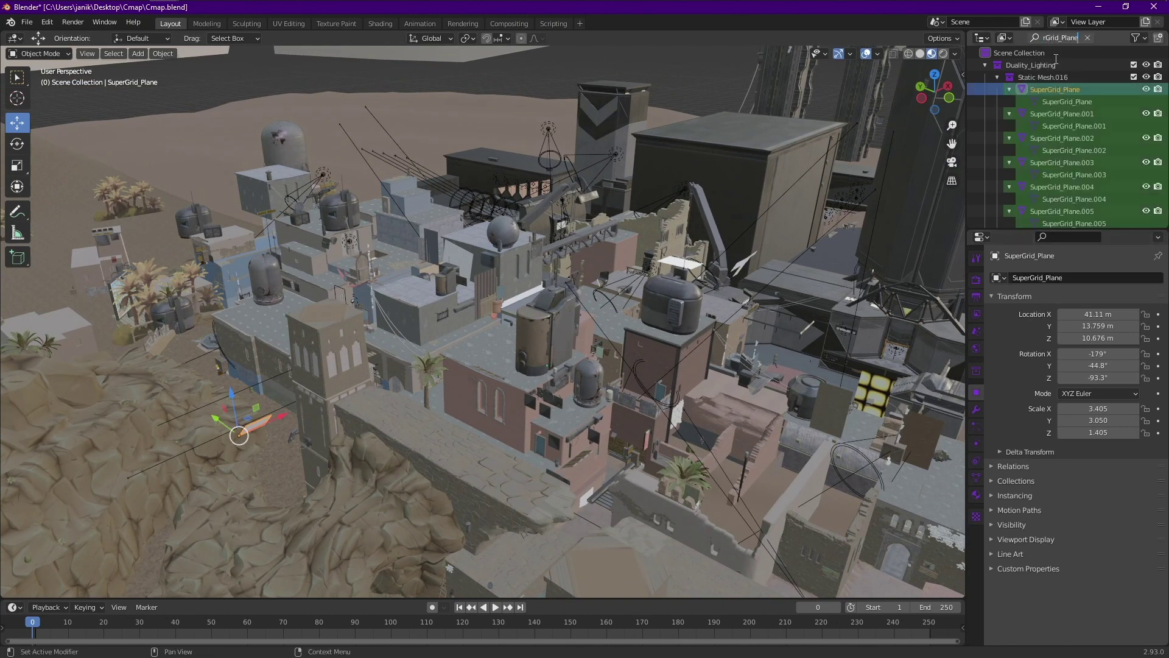
{"action": "left_click", "coordinate": [1149, 89]}
{"action": "left_click", "coordinate": [1147, 89]}
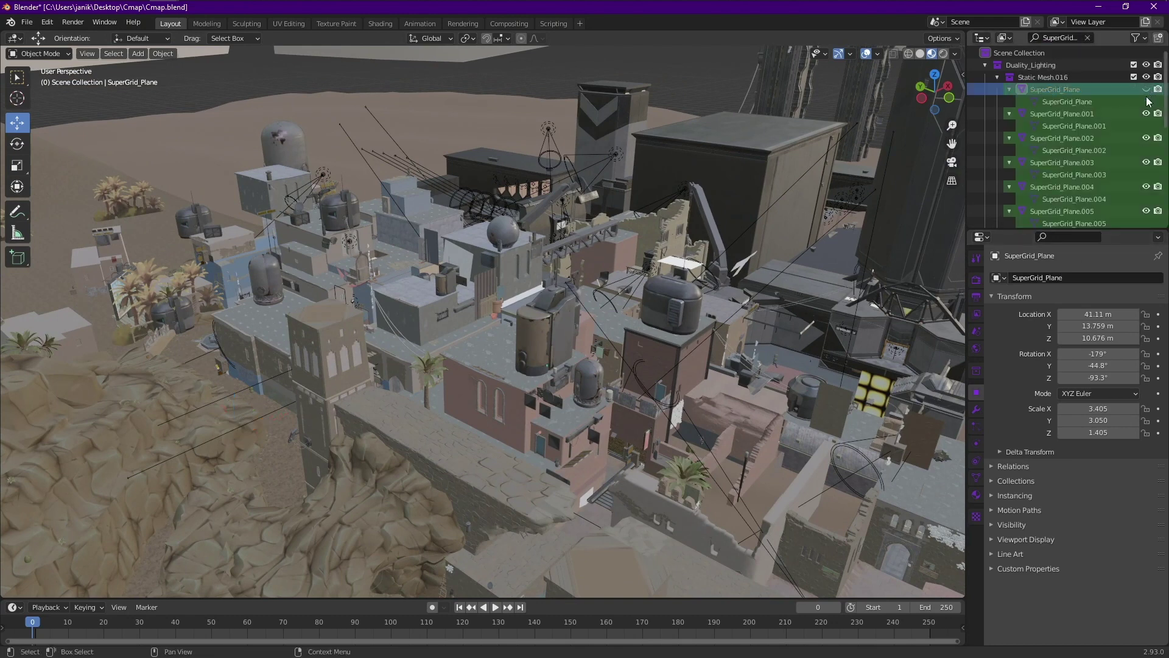
{"action": "left_click", "coordinate": [1147, 211]}
{"action": "scroll", "coordinate": [1147, 203], "scroll_direction": "down", "scroll_amount": 2}
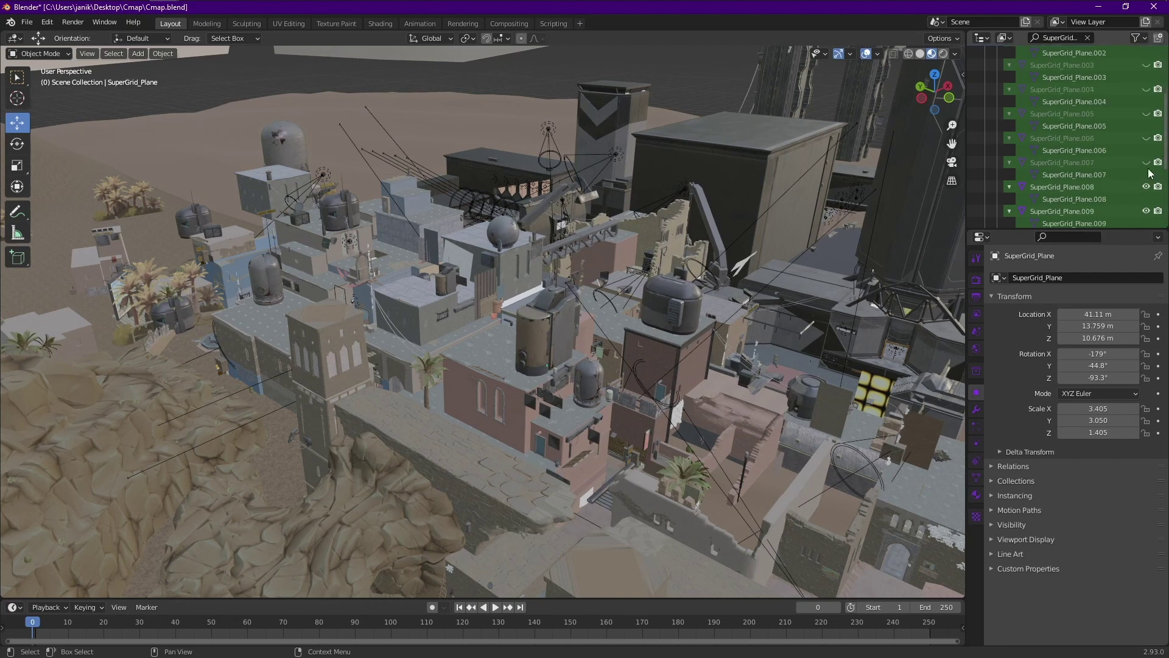
{"action": "scroll", "coordinate": [1147, 164], "scroll_direction": "down", "scroll_amount": 5}
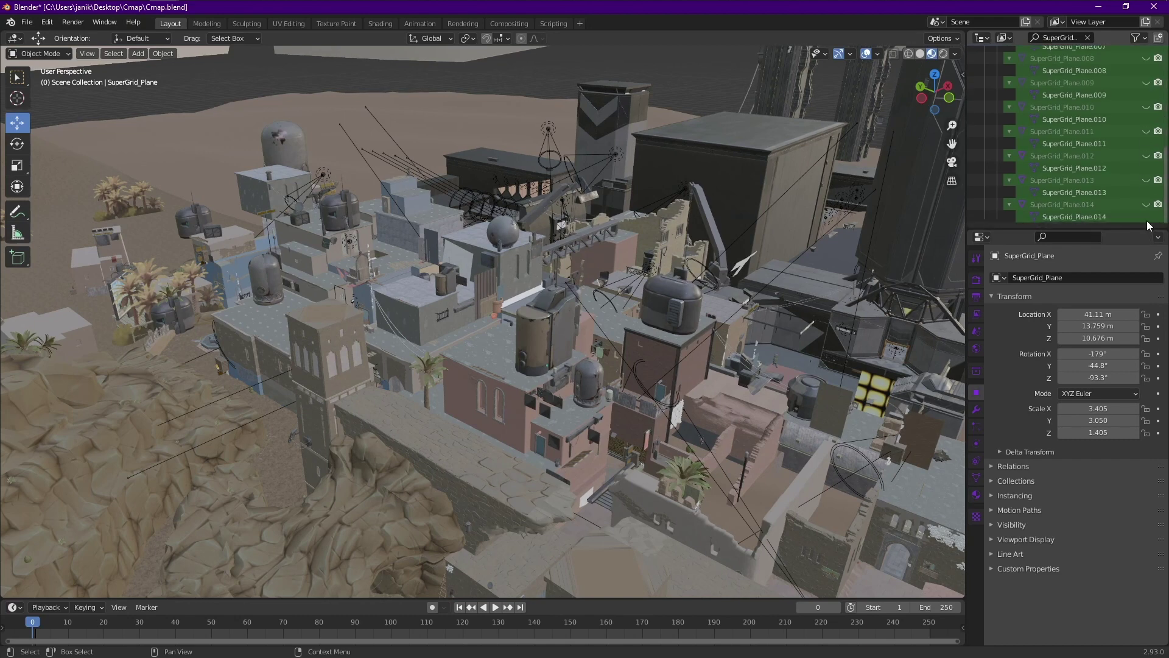
{"action": "scroll", "coordinate": [1136, 177], "scroll_direction": "up", "scroll_amount": 9}
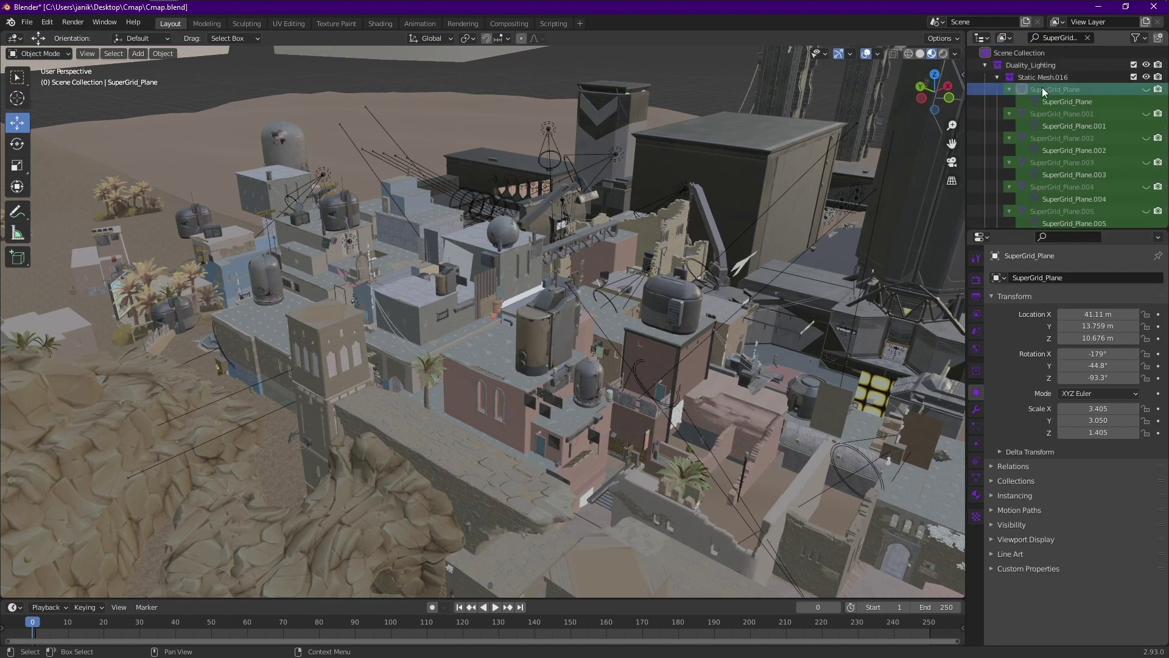
{"action": "left_click", "coordinate": [1087, 37]}
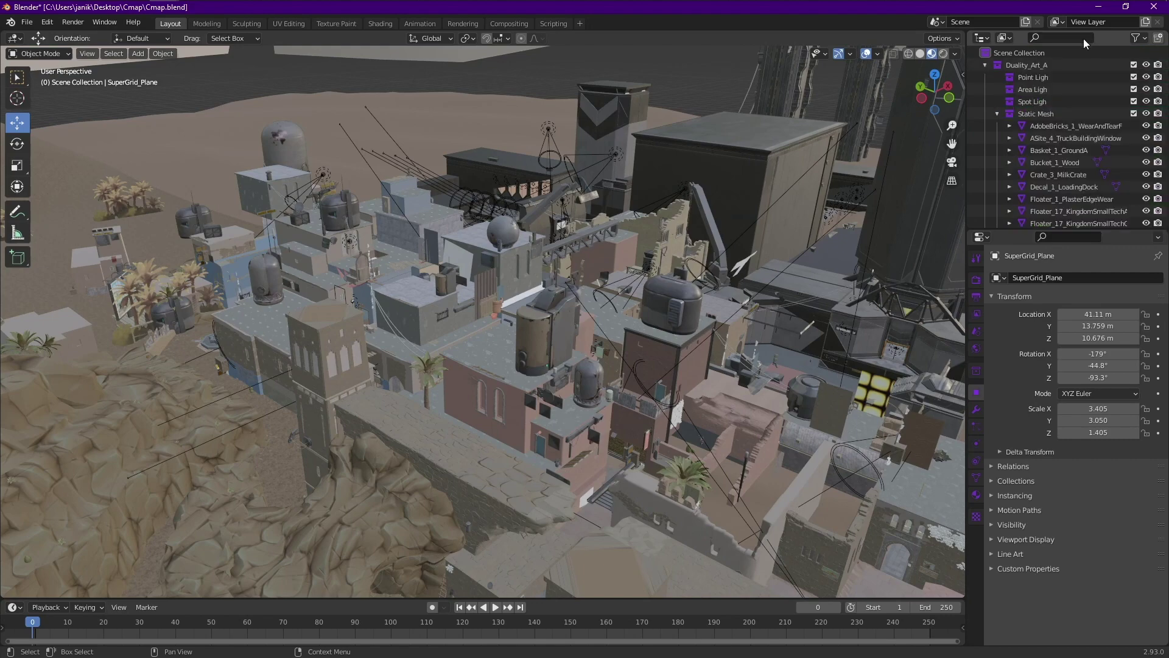
Step: Collapse the first Static Mesh collection, select the rooftop skylight frame, and bring the loading dock courtyard into close view
{"action": "left_click", "coordinate": [997, 114]}
{"action": "middle_click_drag", "start_coordinate": [375, 397], "coordinate": [313, 391]}
{"action": "scroll", "coordinate": [495, 433], "scroll_direction": "up", "scroll_amount": 5}
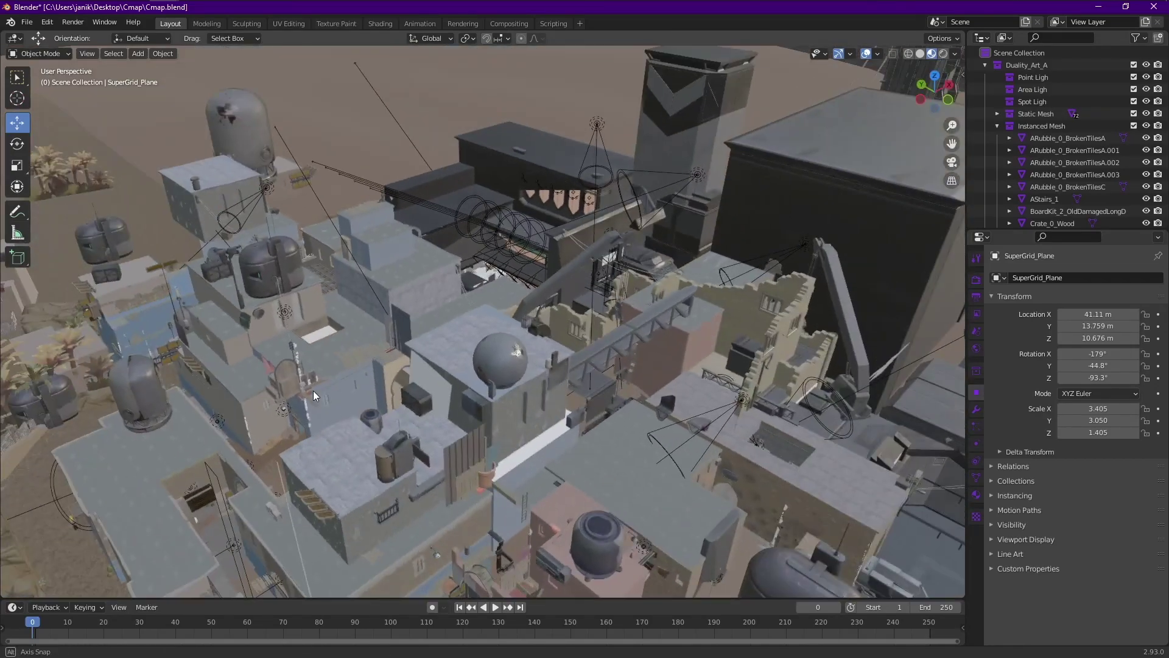
{"action": "left_click", "coordinate": [317, 339]}
{"action": "middle_click_drag", "start_coordinate": [318, 339], "coordinate": [873, 232]}
{"action": "middle_click_drag", "start_coordinate": [513, 342], "coordinate": [477, 412]}
{"action": "scroll", "coordinate": [477, 412], "scroll_direction": "up", "scroll_amount": 8}
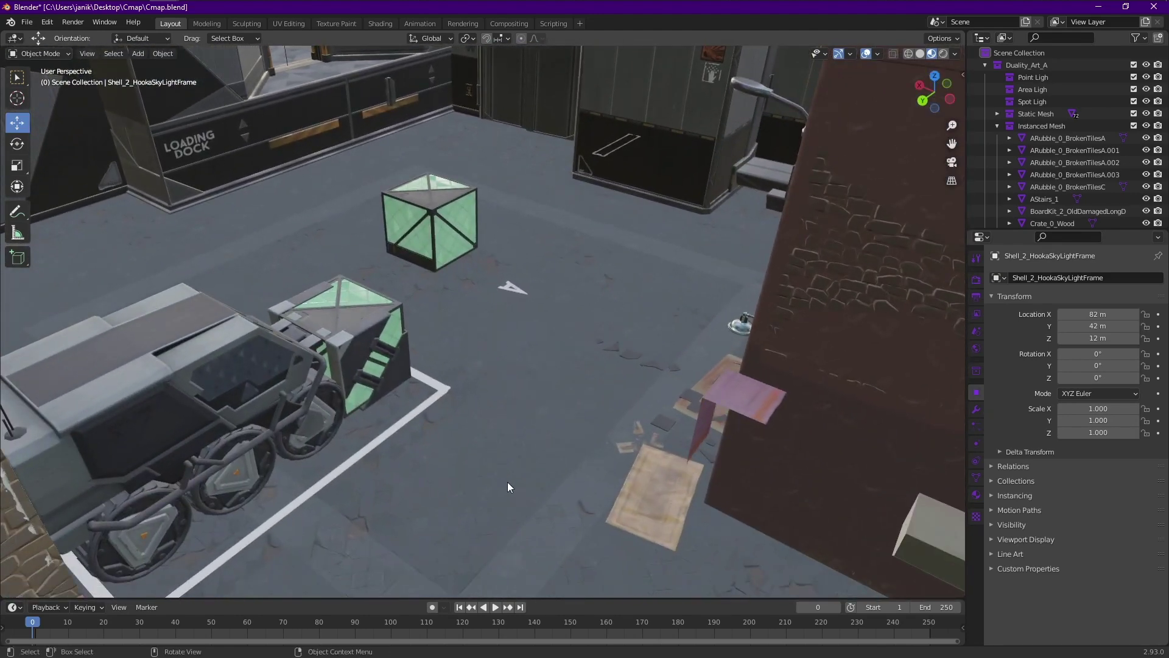
Step: Collapse Instanced Mesh under Duality_Art_A and the collections from Duality_Art_Def through Duality_Art_Mid in the outliner
{"action": "left_click", "coordinate": [1015, 65]}
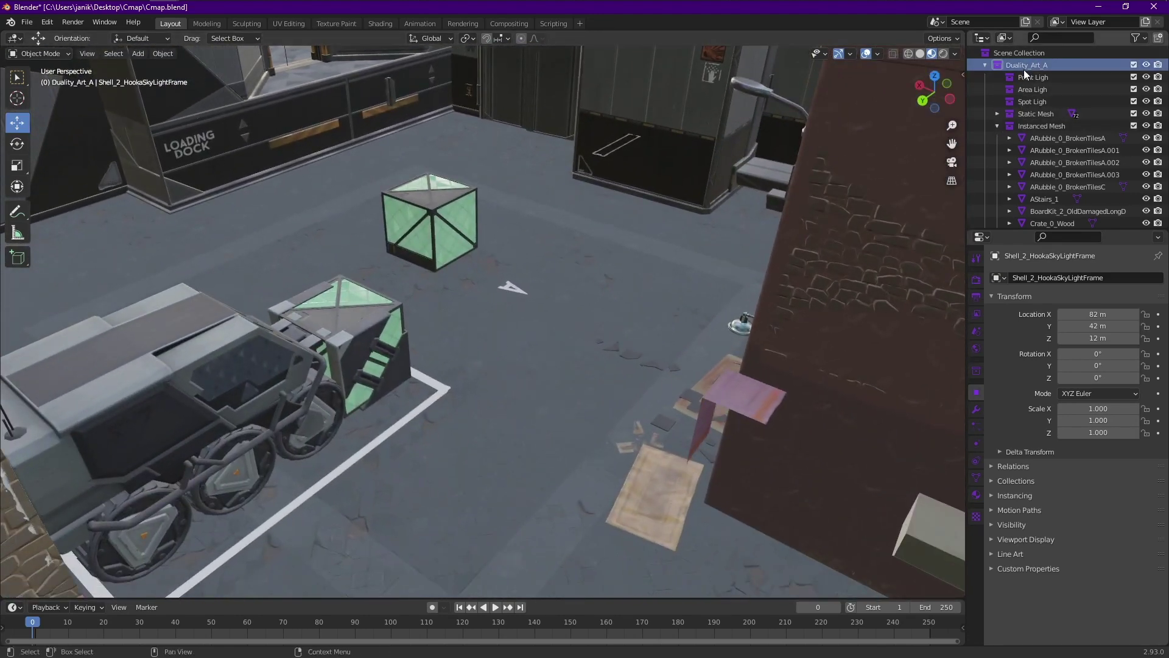
{"action": "left_click", "coordinate": [997, 125]}
{"action": "left_click", "coordinate": [985, 138]}
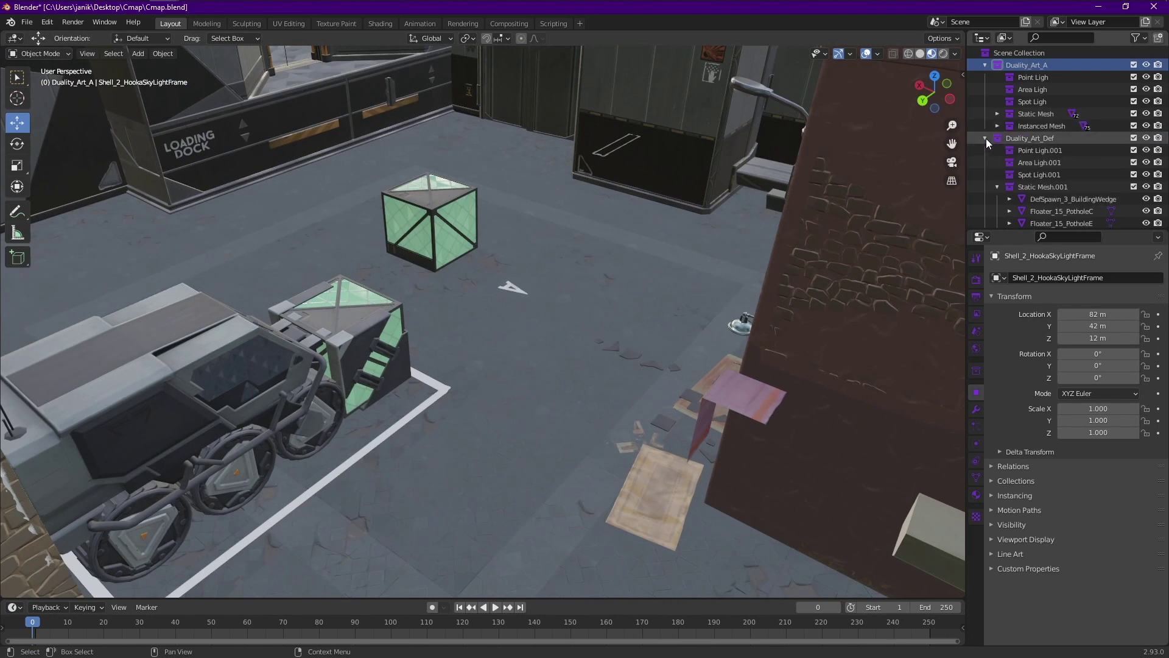
{"action": "left_click_drag", "start_coordinate": [985, 138], "coordinate": [985, 199]}
{"action": "left_click", "coordinate": [985, 198]}
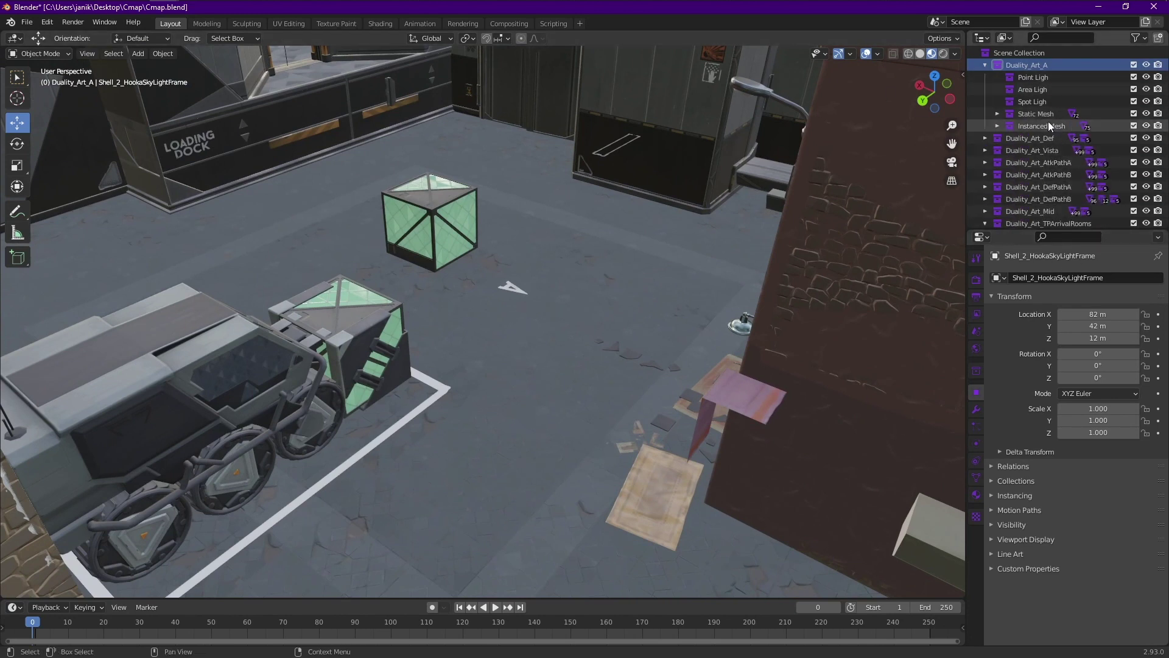
Step: Exclude Duality_Art_A's Static Mesh and Instanced Mesh collections from the view layer one at a time, including each again
{"action": "left_click", "coordinate": [1134, 114]}
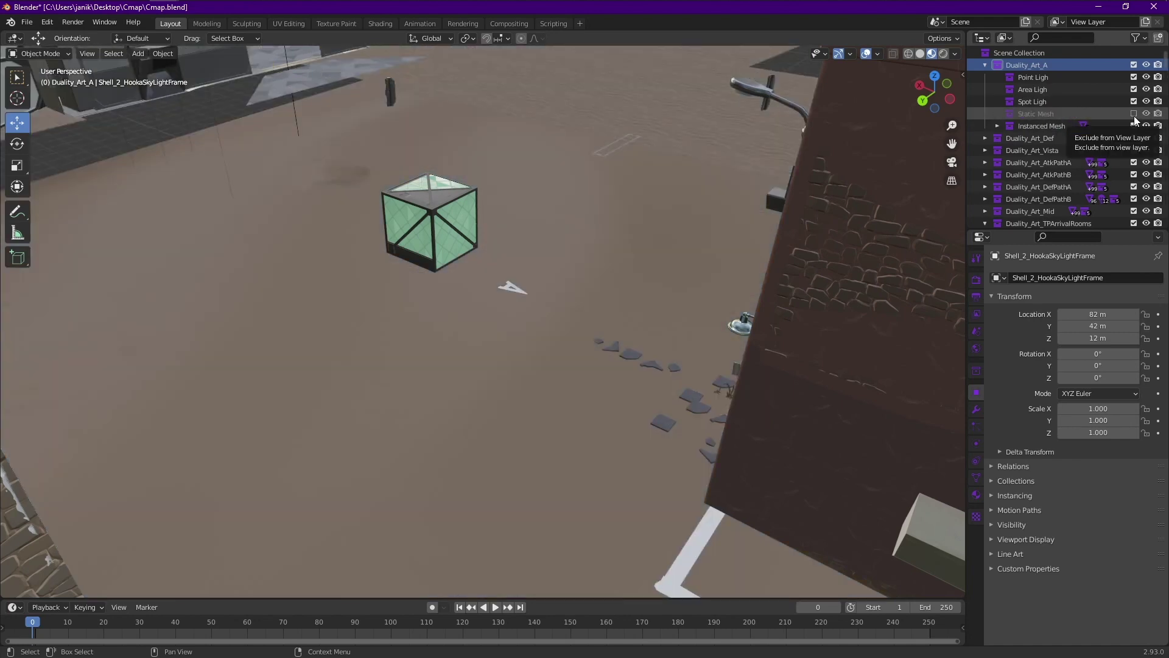
{"action": "left_click", "coordinate": [1134, 114]}
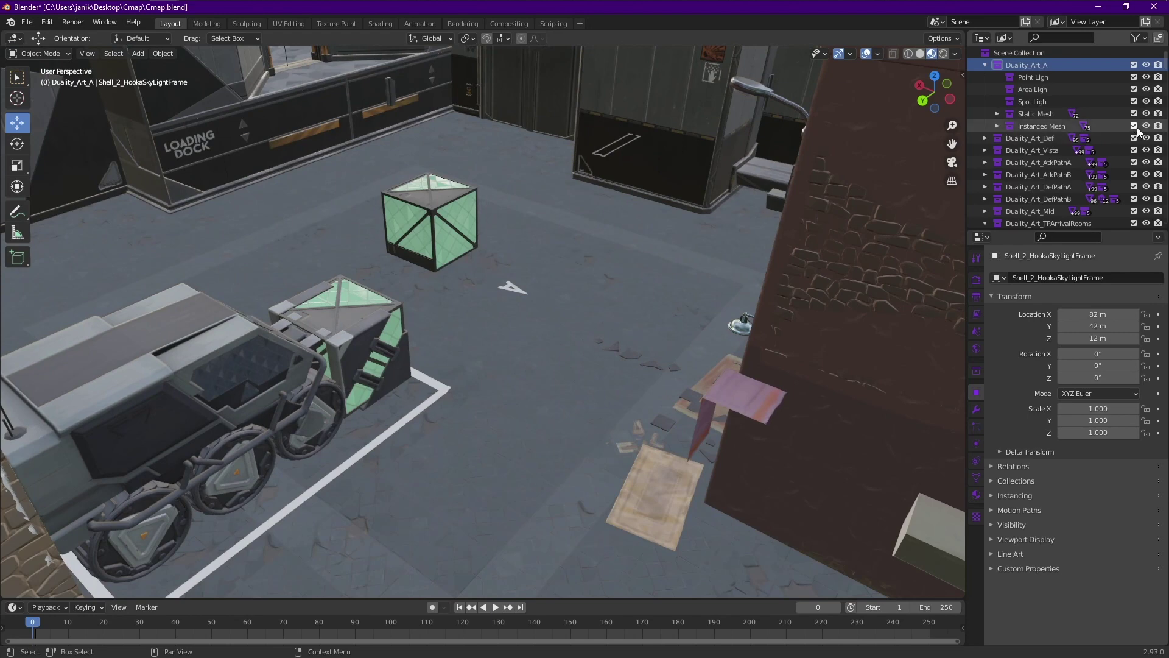
{"action": "left_click", "coordinate": [1134, 126]}
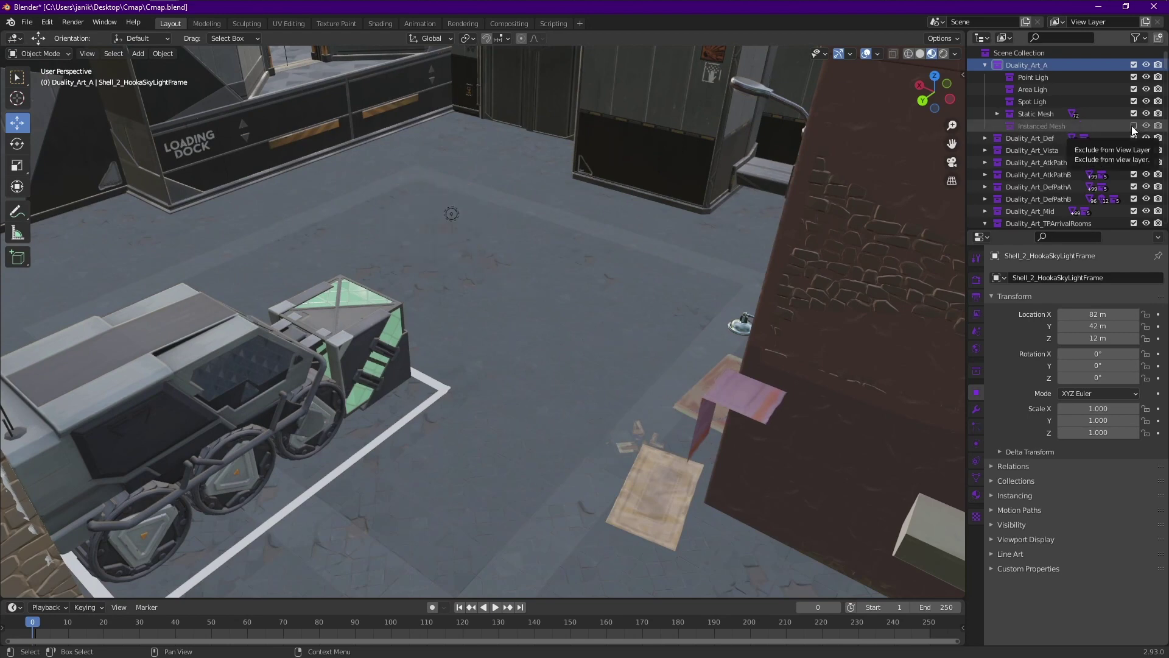
{"action": "scroll", "coordinate": [576, 222], "scroll_direction": "down", "scroll_amount": 5}
{"action": "scroll", "coordinate": [572, 286], "scroll_direction": "up", "scroll_amount": 2}
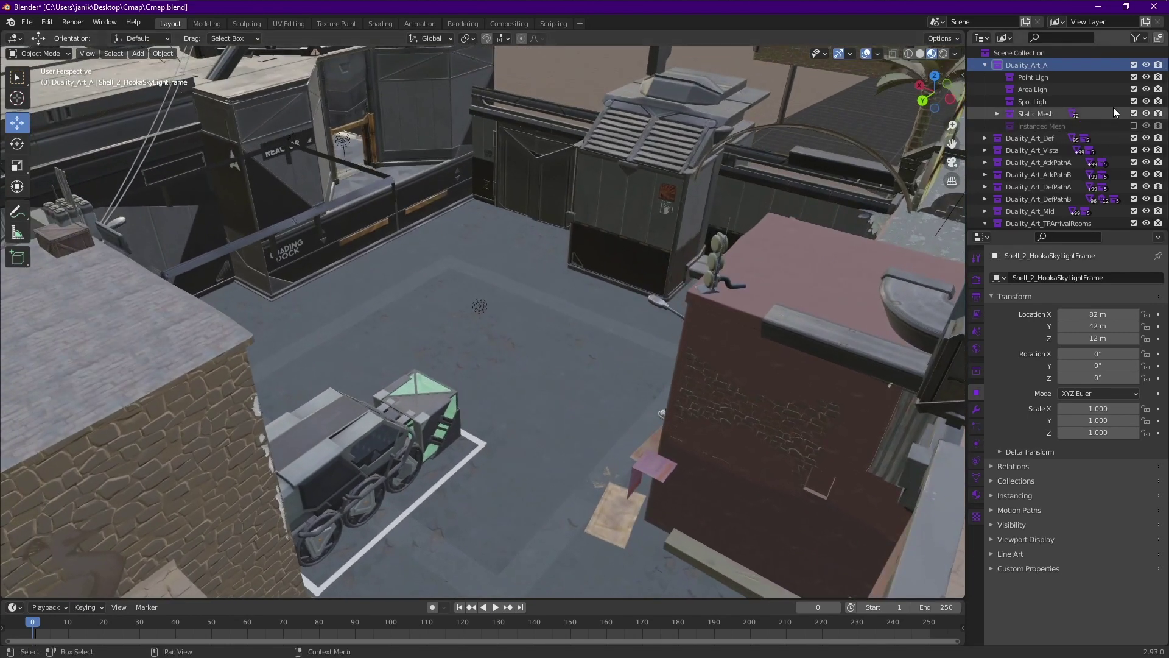
{"action": "left_click", "coordinate": [1134, 126]}
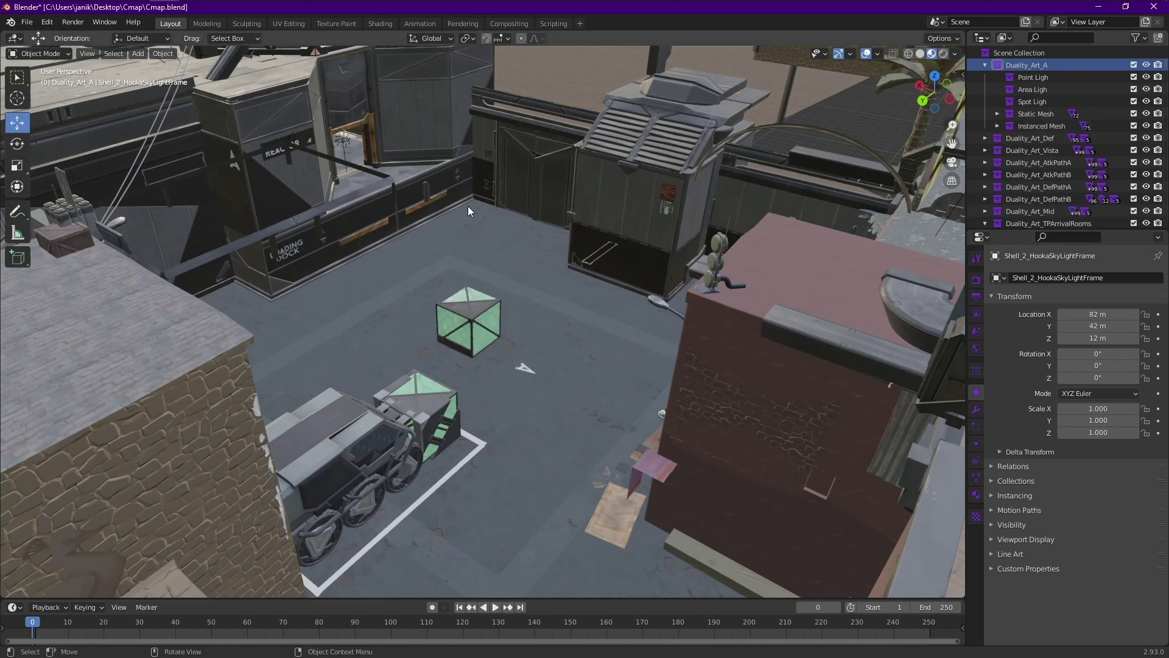
Step: Select the wall railing beside the loading dock and collapse Duality_Art_A and the collections from Duality_Art_TPArrivalRooms through Duality_Art_Lantern
{"action": "middle_click_drag", "start_coordinate": [465, 209], "coordinate": [401, 180]}
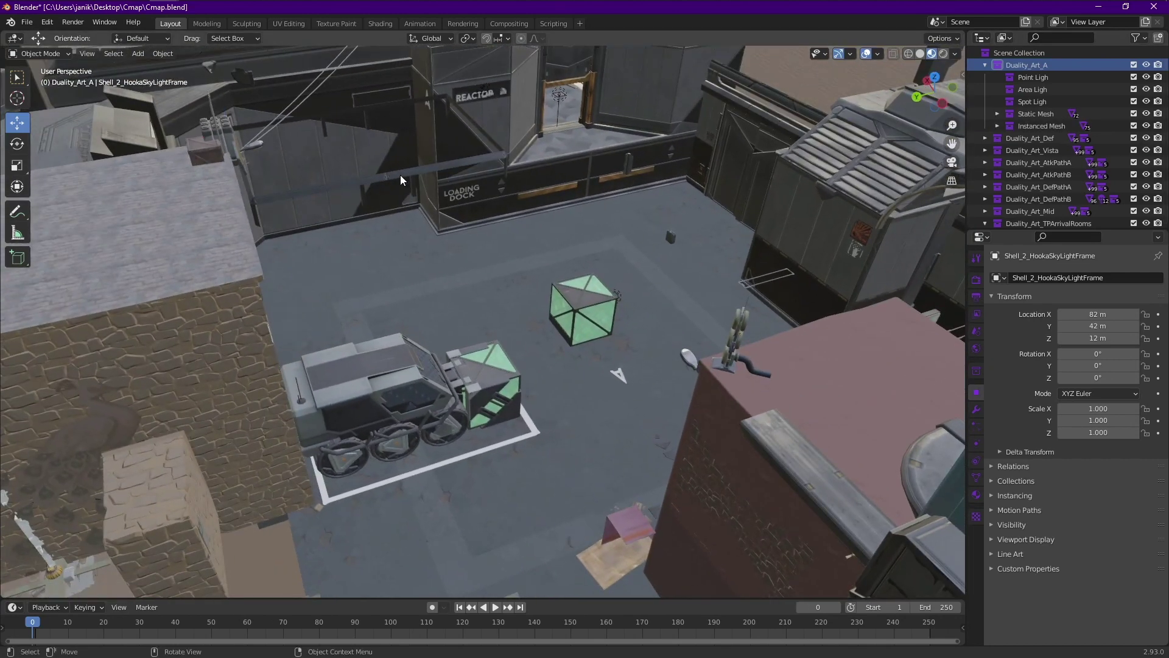
{"action": "left_click", "coordinate": [401, 180]}
{"action": "left_click", "coordinate": [985, 65]}
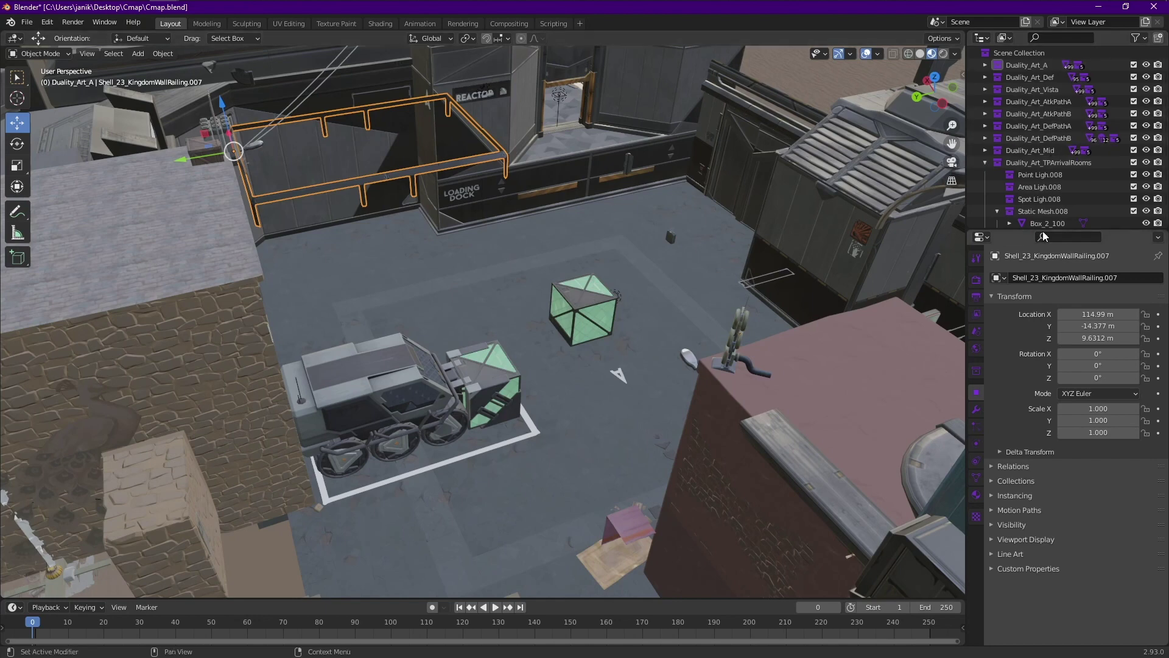
{"action": "scroll", "coordinate": [1035, 177], "scroll_direction": "down", "scroll_amount": 5}
{"action": "scroll", "coordinate": [1032, 159], "scroll_direction": "up", "scroll_amount": 5}
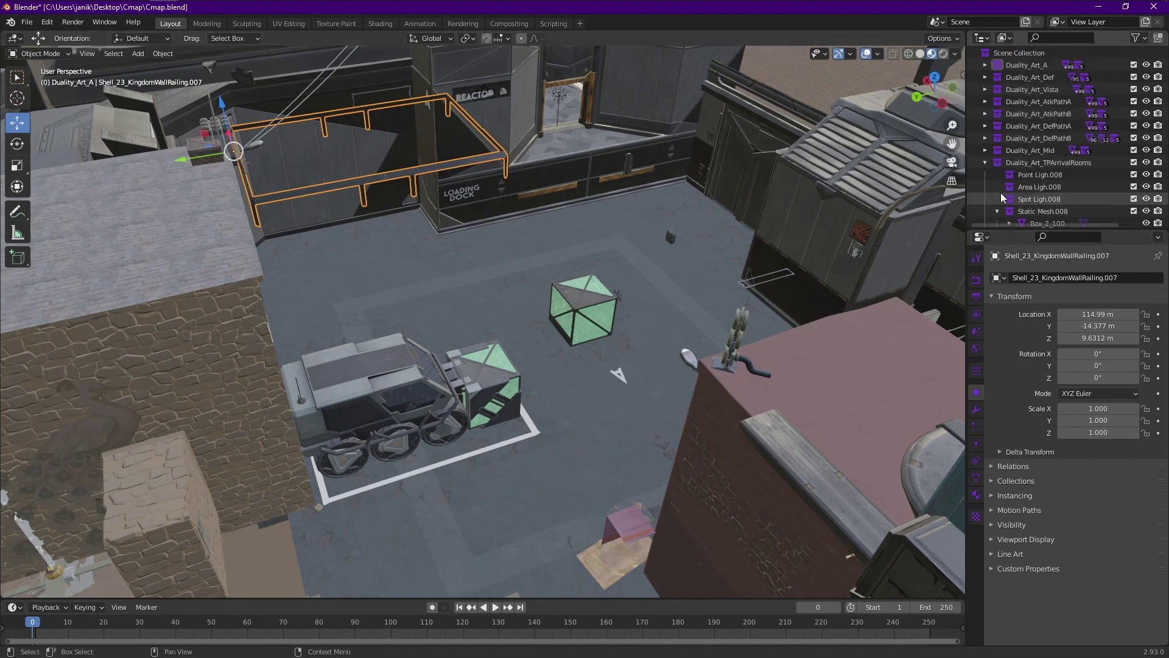
{"action": "left_click", "coordinate": [984, 163]}
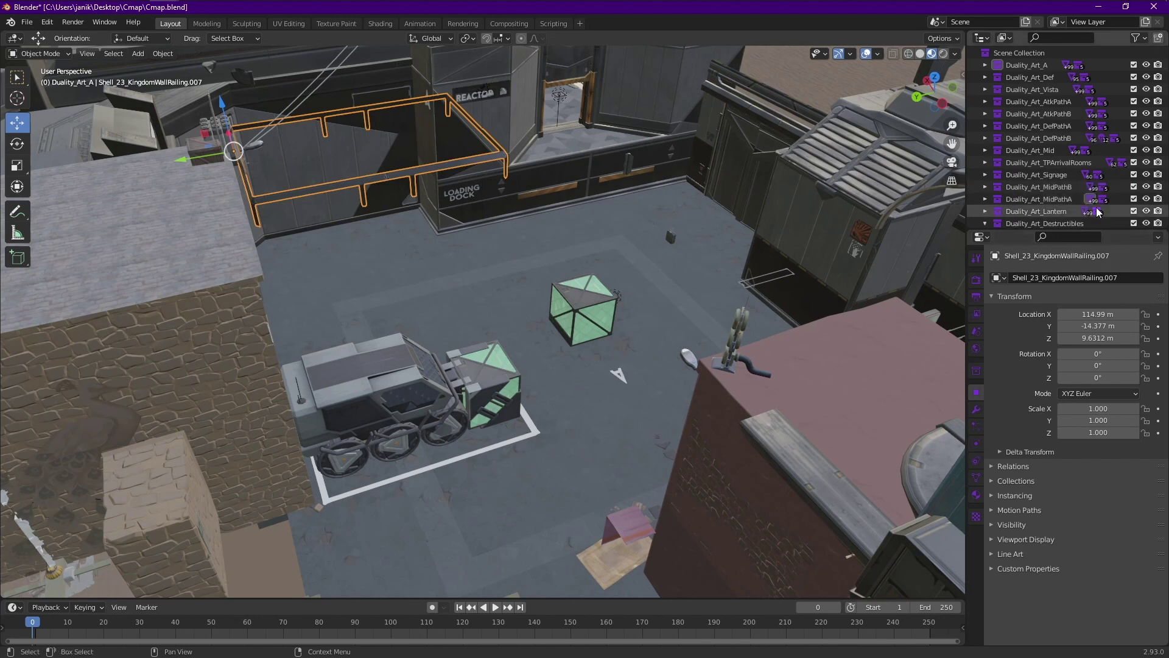
Step: Exclude the Duality_Art_MidPathA collection from the view layer and include it again
{"action": "left_click", "coordinate": [1133, 199]}
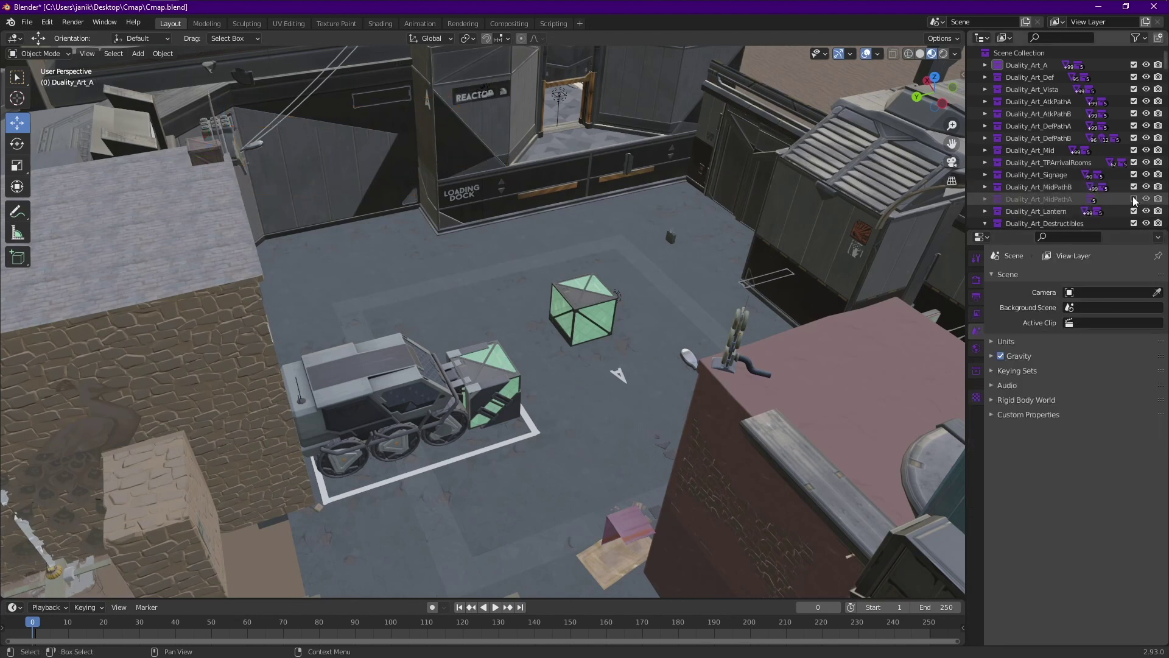
{"action": "left_click", "coordinate": [1134, 199]}
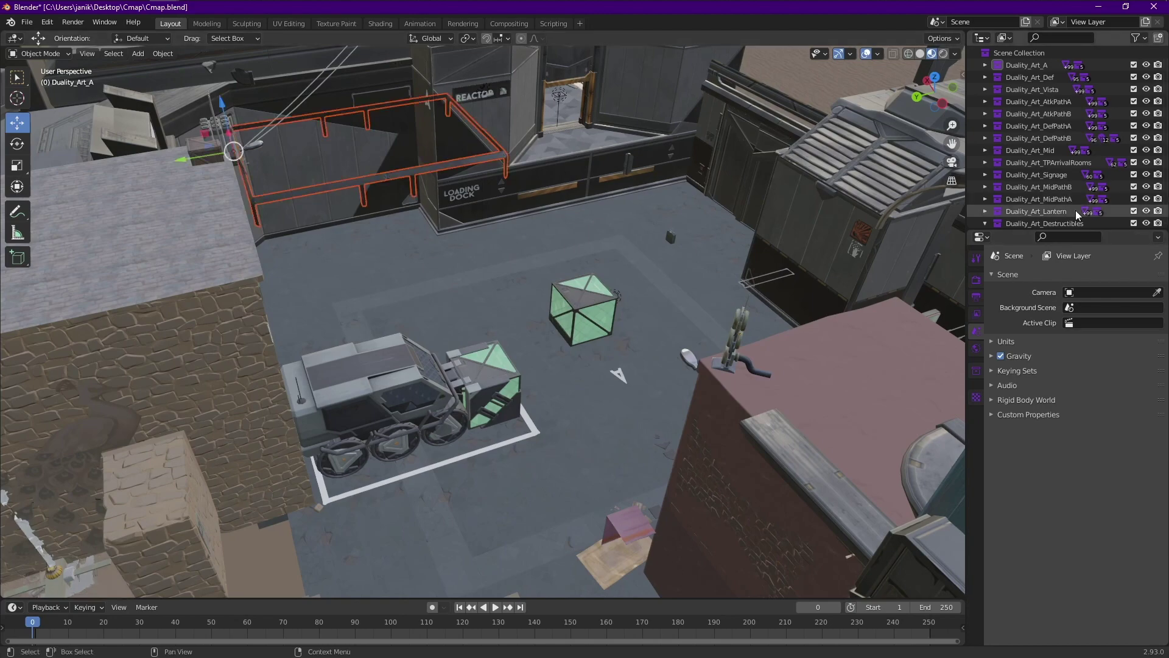
{"action": "scroll", "coordinate": [799, 278], "scroll_direction": "up", "scroll_amount": 5}
Step: Select the A bombsite floor, switch to the Shading workspace, and bring the floor into close view
{"action": "middle_click_drag", "start_coordinate": [800, 277], "coordinate": [552, 408]}
{"action": "scroll", "coordinate": [619, 396], "scroll_direction": "down", "scroll_amount": 4}
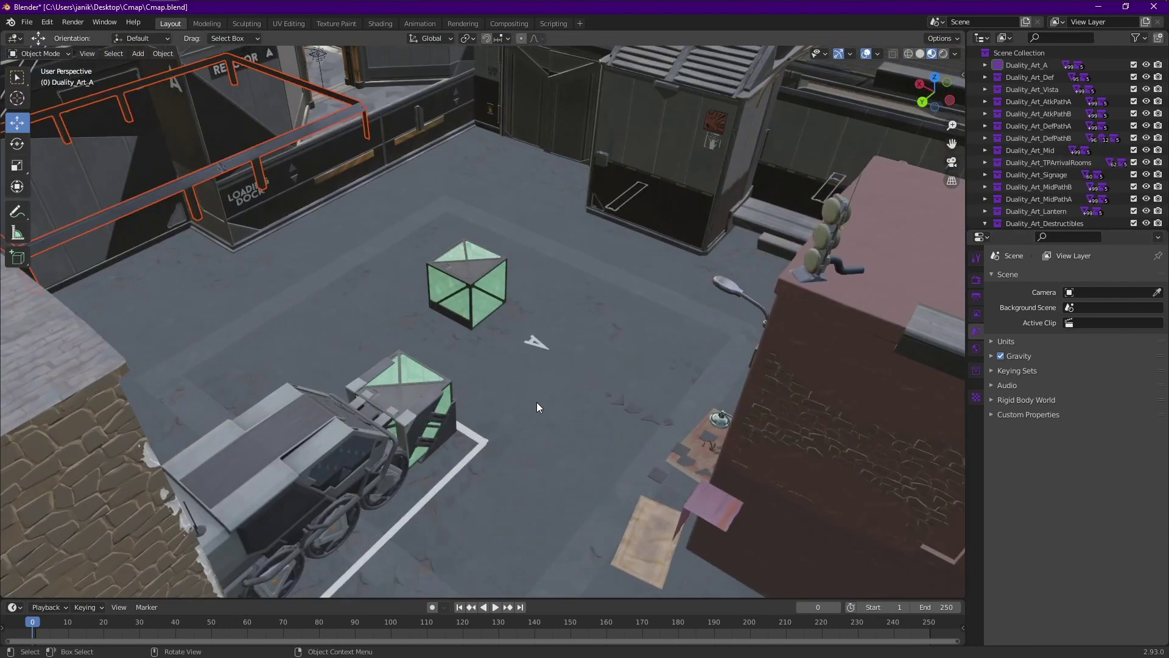
{"action": "left_click", "coordinate": [536, 405]}
{"action": "left_click", "coordinate": [372, 21]}
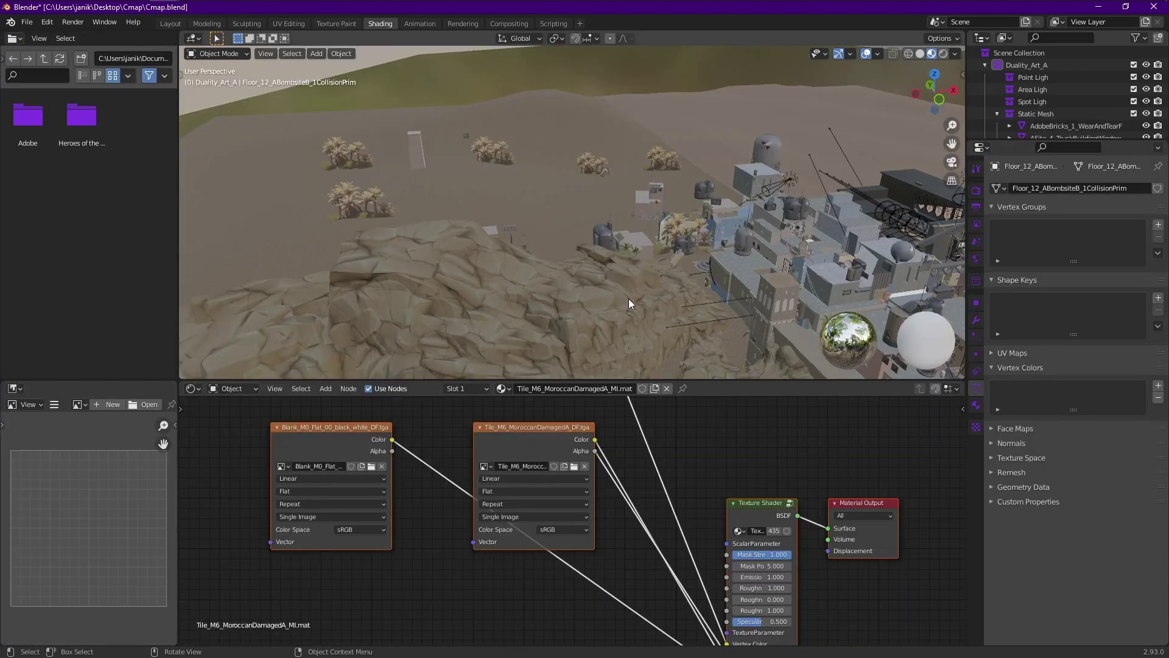
{"action": "middle_click_drag", "start_coordinate": [705, 298], "coordinate": [544, 154]}
{"action": "scroll", "coordinate": [518, 149], "scroll_direction": "up", "scroll_amount": 5}
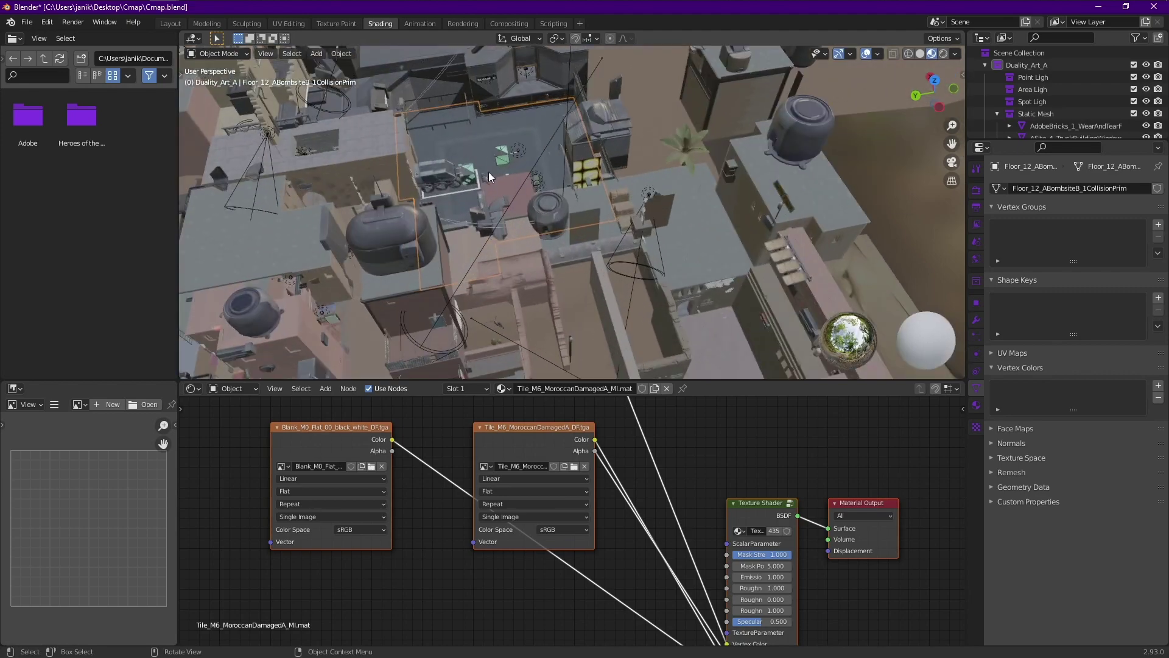
{"action": "left_click_drag", "start_coordinate": [454, 133], "coordinate": [521, 166]}
{"action": "mouse_move", "coordinate": [521, 165]}
{"action": "middle_mouse_down"}
{"action": "mouse_move", "coordinate": [547, 236]}
{"action": "mouse_move", "coordinate": [550, 196]}
{"action": "mouse_move", "coordinate": [550, 249]}
{"action": "middle_mouse_up"}
Step: Add a vertex color layer named Blending to the floor and assign it to the material's Vertex Color node
{"action": "middle_click_drag", "start_coordinate": [557, 426], "coordinate": [562, 567]}
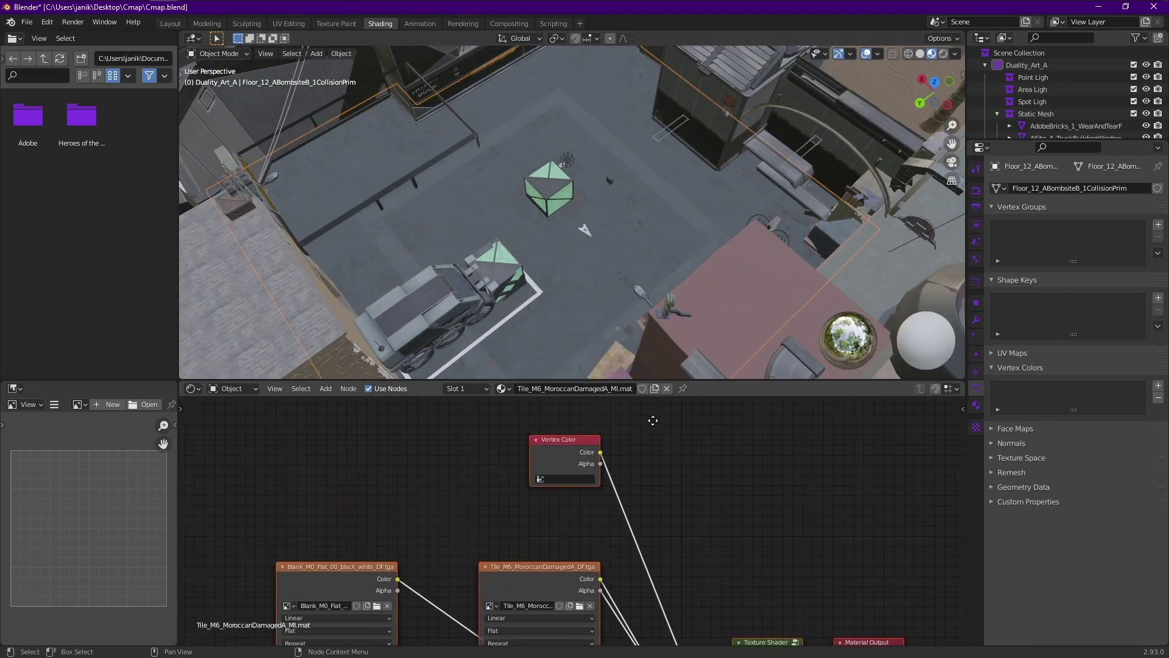
{"action": "left_click", "coordinate": [563, 480]}
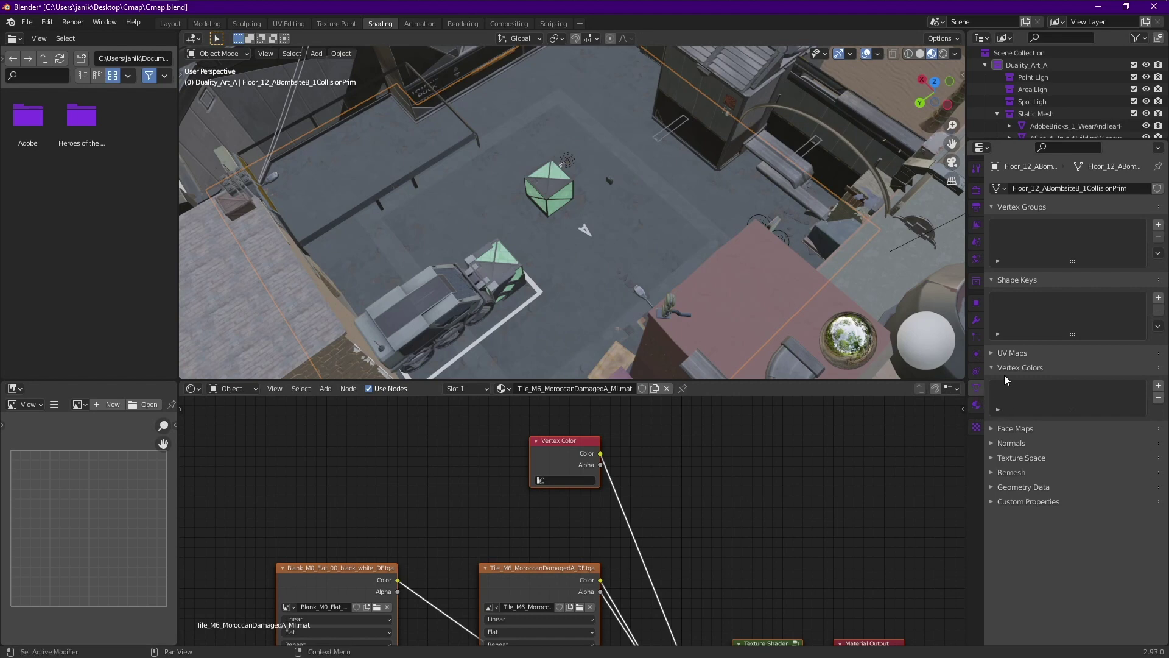
{"action": "left_click", "coordinate": [1158, 386]}
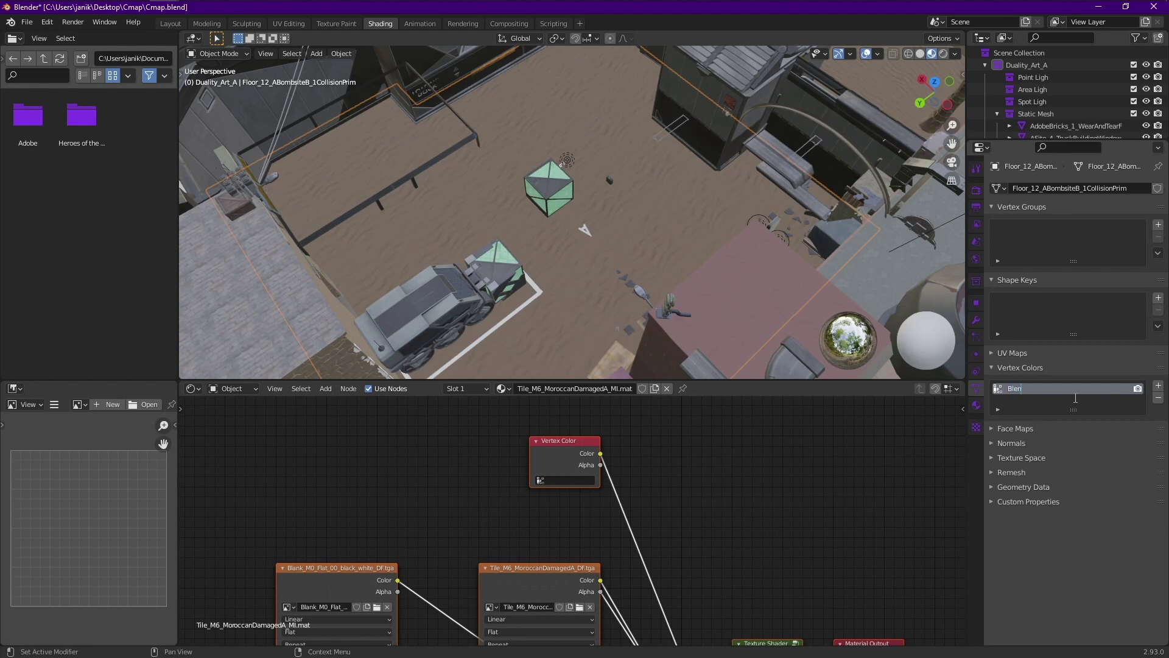
{"action": "left_click", "coordinate": [568, 480]}
{"action": "left_click", "coordinate": [550, 496]}
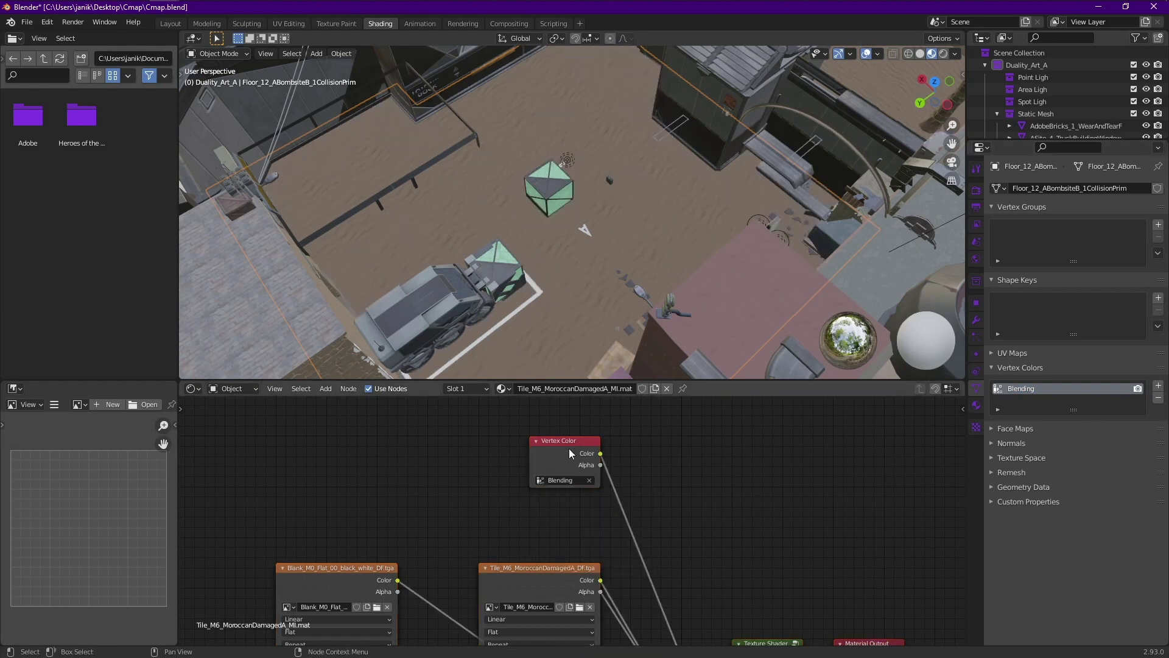
{"action": "left_click_drag", "start_coordinate": [554, 458], "coordinate": [550, 472]}
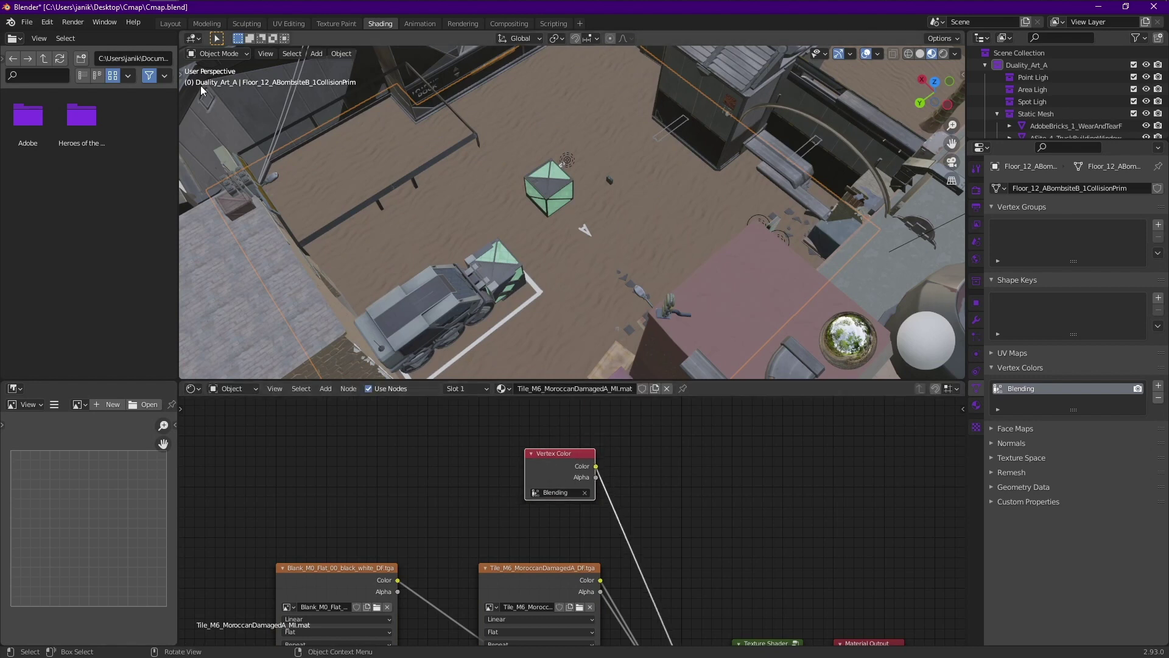
Step: Switch the floor to Vertex Paint mode and set the brush color to black
{"action": "left_click", "coordinate": [218, 54]}
{"action": "left_click", "coordinate": [233, 108]}
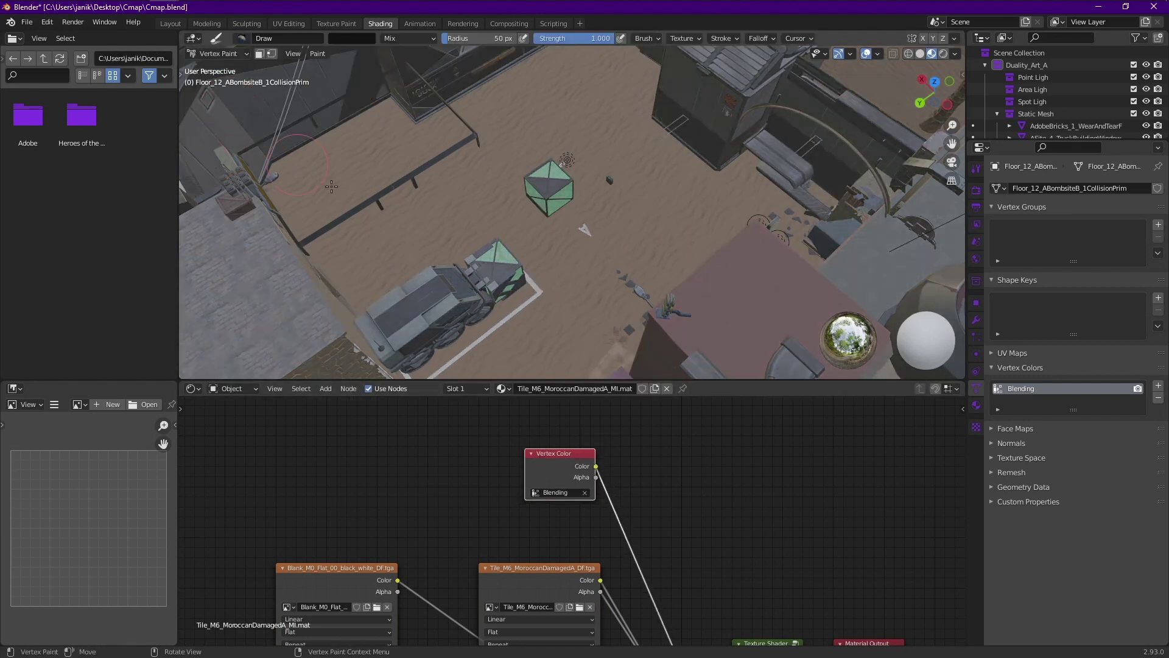
{"action": "left_click", "coordinate": [351, 38]}
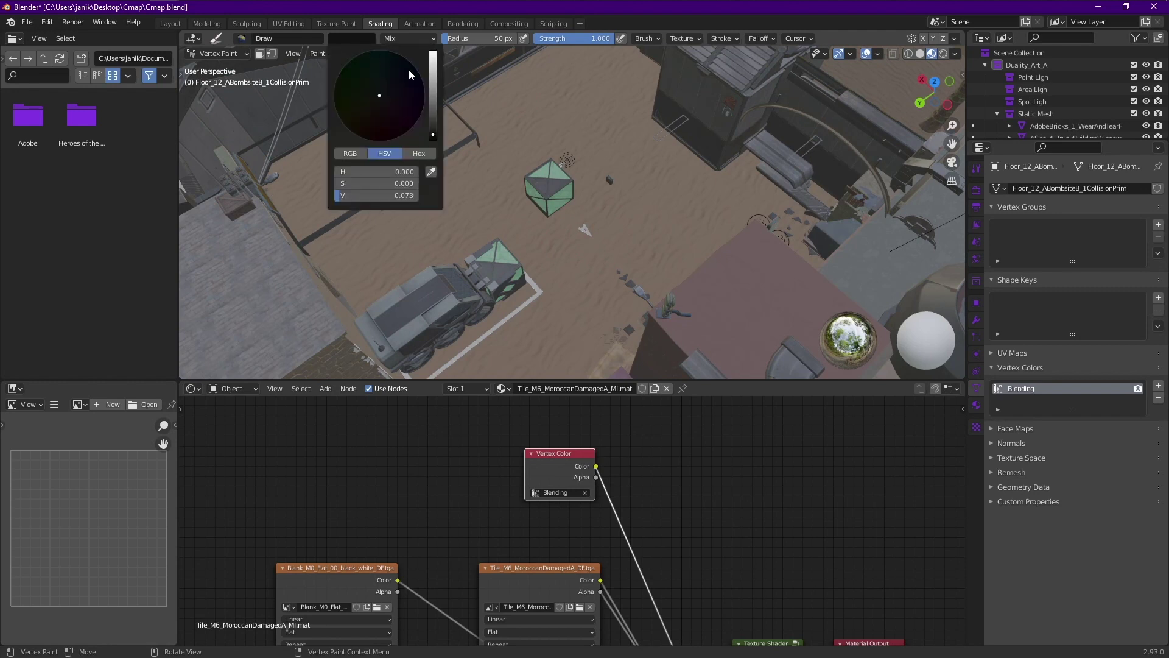
{"action": "left_click_drag", "start_coordinate": [378, 195], "coordinate": [360, 195]}
Step: Paint black vertex color over the A bombsite floor, around the green crates and the parked armored truck
{"action": "mouse_move", "coordinate": [518, 241]}
{"action": "left_mouse_down"}
{"action": "mouse_move", "coordinate": [599, 265]}
{"action": "mouse_move", "coordinate": [442, 258]}
{"action": "mouse_move", "coordinate": [450, 266]}
{"action": "mouse_move", "coordinate": [549, 187]}
{"action": "mouse_move", "coordinate": [698, 285]}
{"action": "mouse_move", "coordinate": [480, 236]}
{"action": "mouse_move", "coordinate": [675, 255]}
{"action": "mouse_move", "coordinate": [699, 204]}
{"action": "left_mouse_up"}
{"action": "mouse_move", "coordinate": [517, 198]}
{"action": "left_mouse_down"}
{"action": "mouse_move", "coordinate": [459, 179]}
{"action": "mouse_move", "coordinate": [402, 247]}
{"action": "mouse_move", "coordinate": [451, 222]}
{"action": "mouse_move", "coordinate": [441, 248]}
{"action": "mouse_move", "coordinate": [350, 291]}
{"action": "mouse_move", "coordinate": [630, 325]}
{"action": "mouse_move", "coordinate": [543, 352]}
{"action": "mouse_move", "coordinate": [629, 351]}
{"action": "mouse_move", "coordinate": [701, 379]}
{"action": "mouse_move", "coordinate": [817, 165]}
{"action": "mouse_move", "coordinate": [622, 137]}
{"action": "mouse_move", "coordinate": [729, 165]}
{"action": "mouse_move", "coordinate": [634, 109]}
{"action": "mouse_move", "coordinate": [569, 100]}
{"action": "mouse_move", "coordinate": [612, 68]}
{"action": "mouse_move", "coordinate": [670, 53]}
{"action": "mouse_move", "coordinate": [369, 146]}
{"action": "mouse_move", "coordinate": [502, 142]}
{"action": "mouse_move", "coordinate": [414, 74]}
{"action": "mouse_move", "coordinate": [283, 172]}
{"action": "left_mouse_up"}
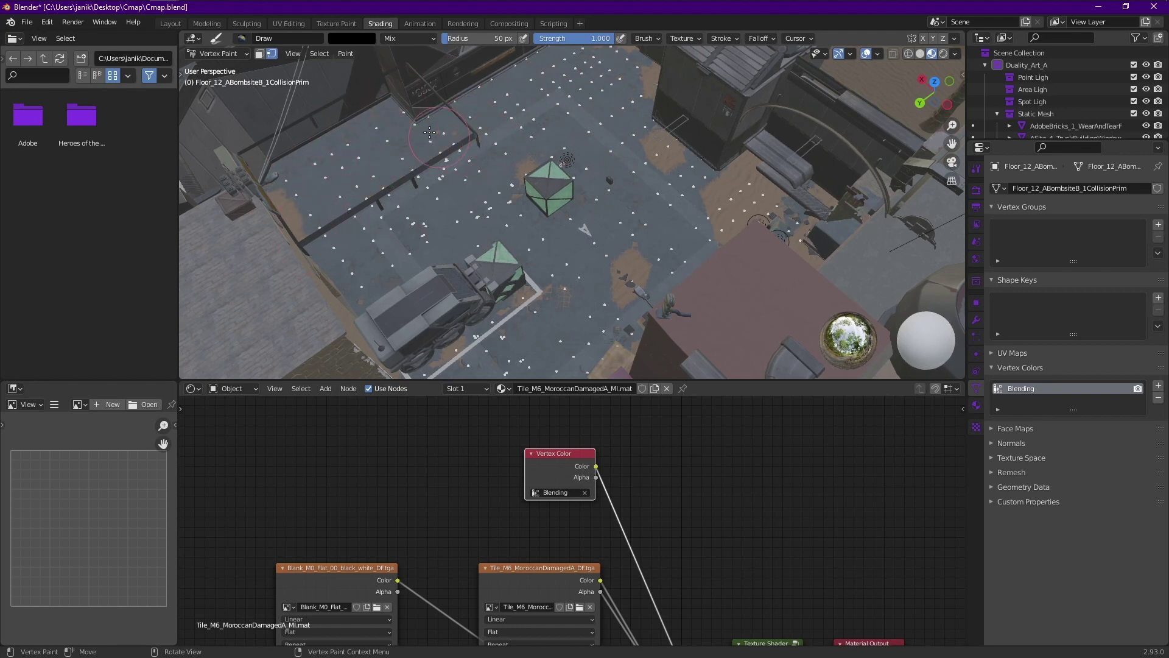
{"action": "scroll", "coordinate": [428, 130], "scroll_direction": "up", "scroll_amount": 3}
{"action": "middle_click_drag", "start_coordinate": [680, 337], "coordinate": [506, 287]}
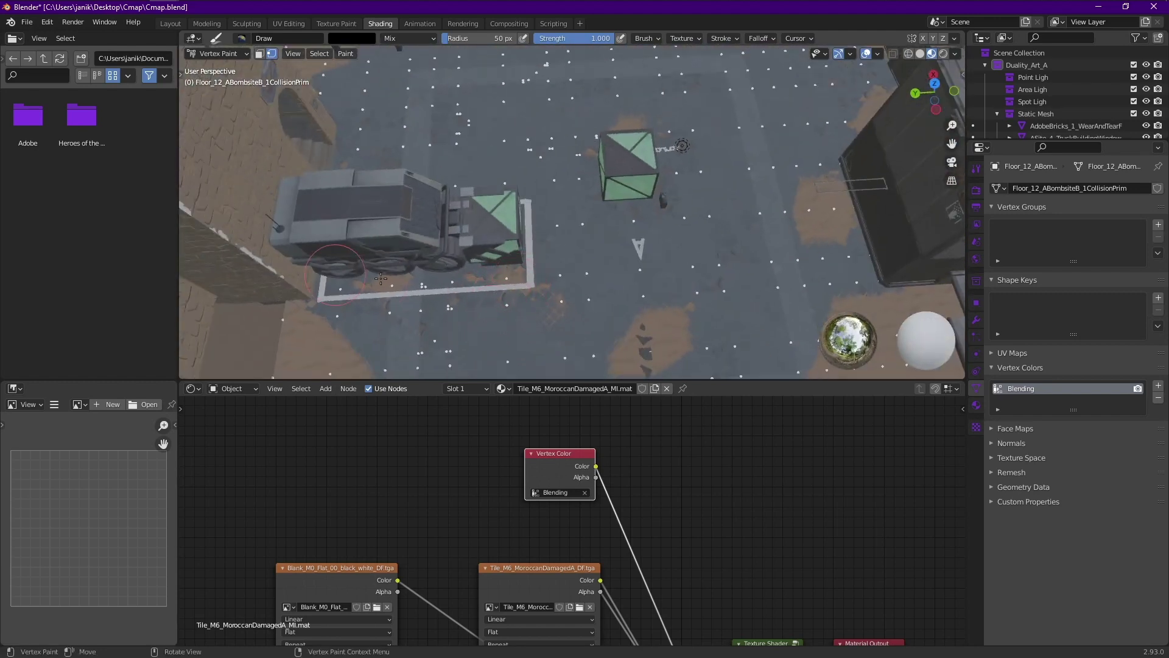
{"action": "middle_click_drag", "start_coordinate": [385, 321], "coordinate": [456, 193], "text": "shift"}
{"action": "scroll", "coordinate": [531, 328], "scroll_direction": "up", "scroll_amount": 2}
{"action": "scroll", "coordinate": [426, 280], "scroll_direction": "down", "scroll_amount": 2}
{"action": "middle_click_drag", "start_coordinate": [426, 280], "coordinate": [584, 353]}
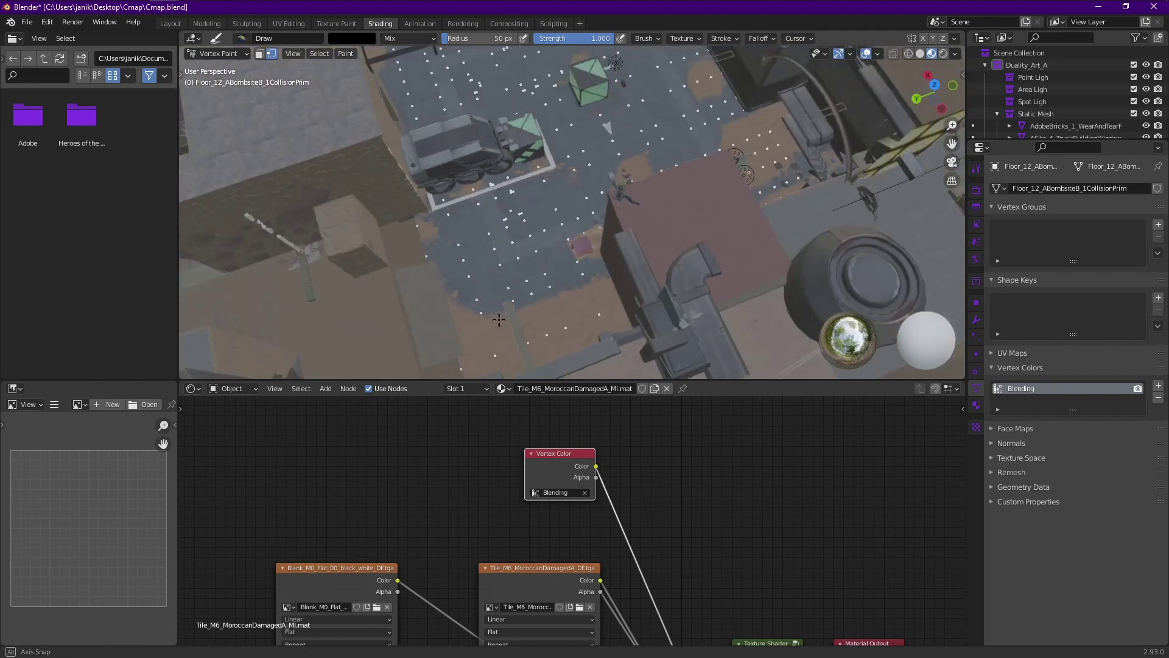
{"action": "scroll", "coordinate": [550, 241], "scroll_direction": "up", "scroll_amount": 2}
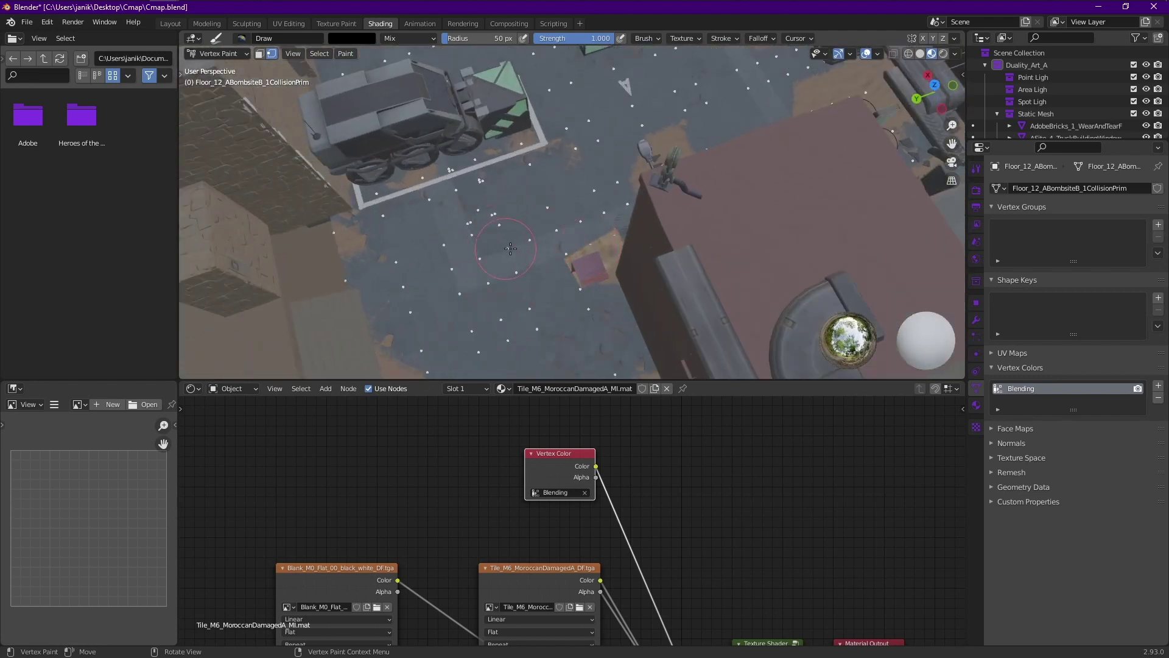
Step: Lighten the brush color to grey and paint worn patches onto the floor beside the armored truck
{"action": "left_click", "coordinate": [351, 37]}
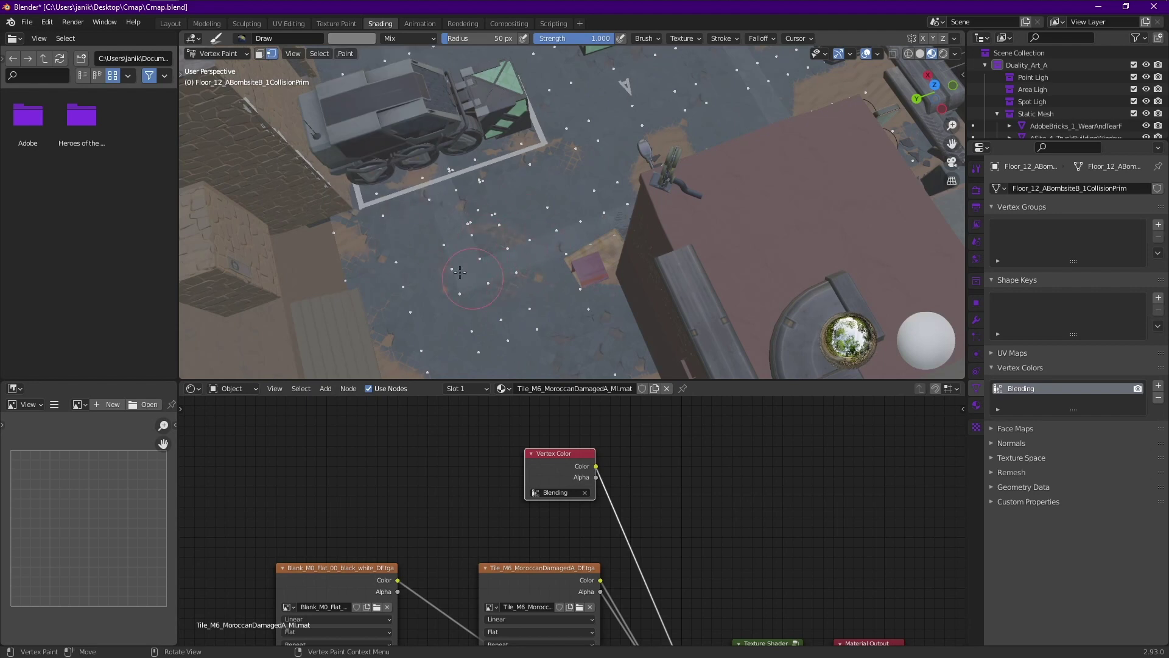
{"action": "left_click", "coordinate": [356, 39]}
{"action": "left_click_drag", "start_coordinate": [434, 76], "coordinate": [434, 52]}
{"action": "middle_click_drag", "start_coordinate": [573, 86], "coordinate": [535, 237]}
Step: Darken the brush color back to near black and paint over the remaining sandy areas of the bombsite floor
{"action": "left_click", "coordinate": [361, 41]}
{"action": "left_click_drag", "start_coordinate": [432, 65], "coordinate": [434, 139]}
{"action": "middle_click_drag", "start_coordinate": [485, 146], "coordinate": [542, 188], "text": "shift"}
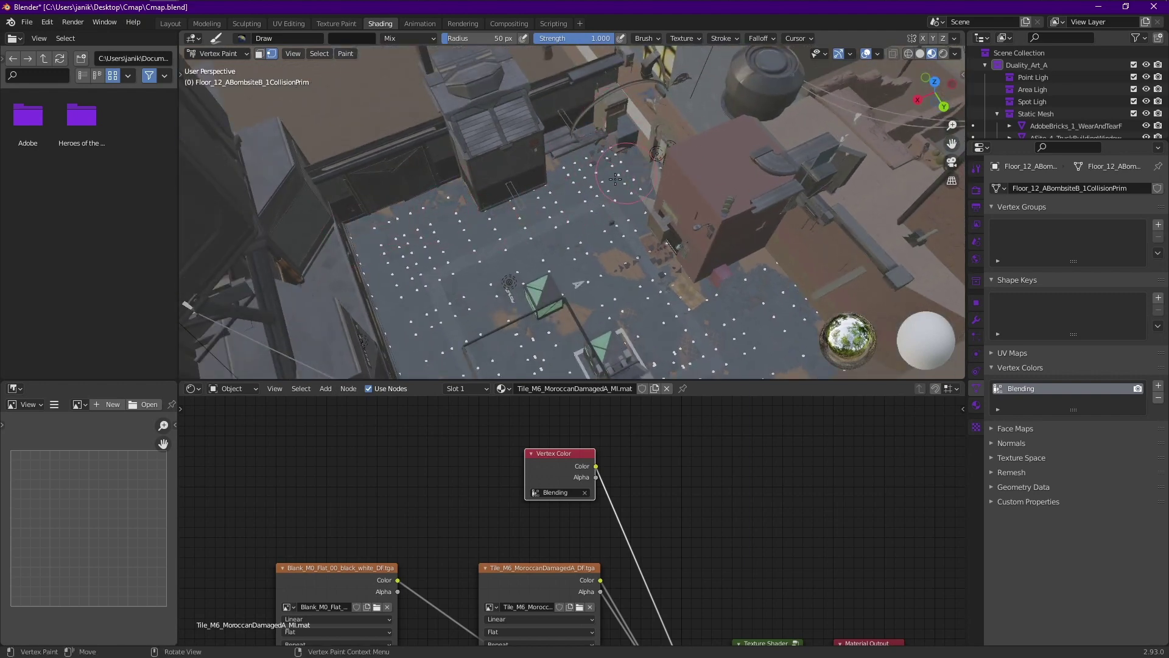
{"action": "middle_click_drag", "start_coordinate": [607, 181], "coordinate": [671, 180]}
{"action": "middle_click_drag", "start_coordinate": [606, 163], "coordinate": [696, 237], "text": "shift"}
{"action": "scroll", "coordinate": [512, 248], "scroll_direction": "up", "scroll_amount": 2}
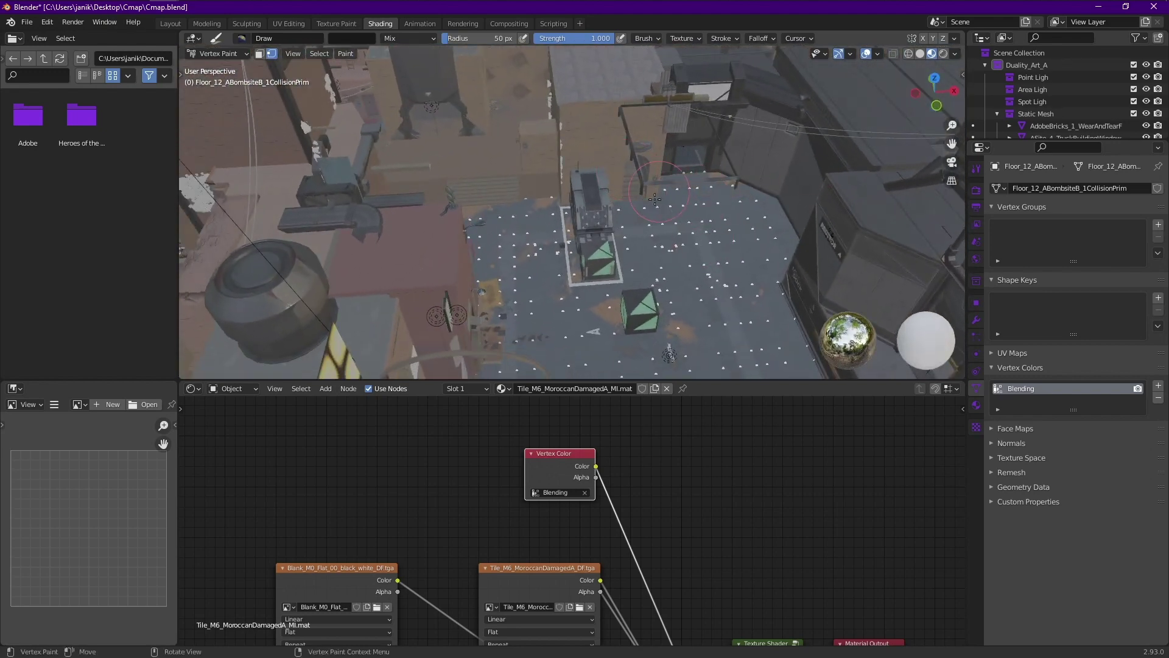
Step: Examine the tile and sand blending on the painted floor up close beside the rugs and truck
{"action": "middle_click_drag", "start_coordinate": [739, 187], "coordinate": [540, 181]}
{"action": "middle_click_drag", "start_coordinate": [603, 133], "coordinate": [487, 158]}
{"action": "scroll", "coordinate": [487, 158], "scroll_direction": "up", "scroll_amount": 5}
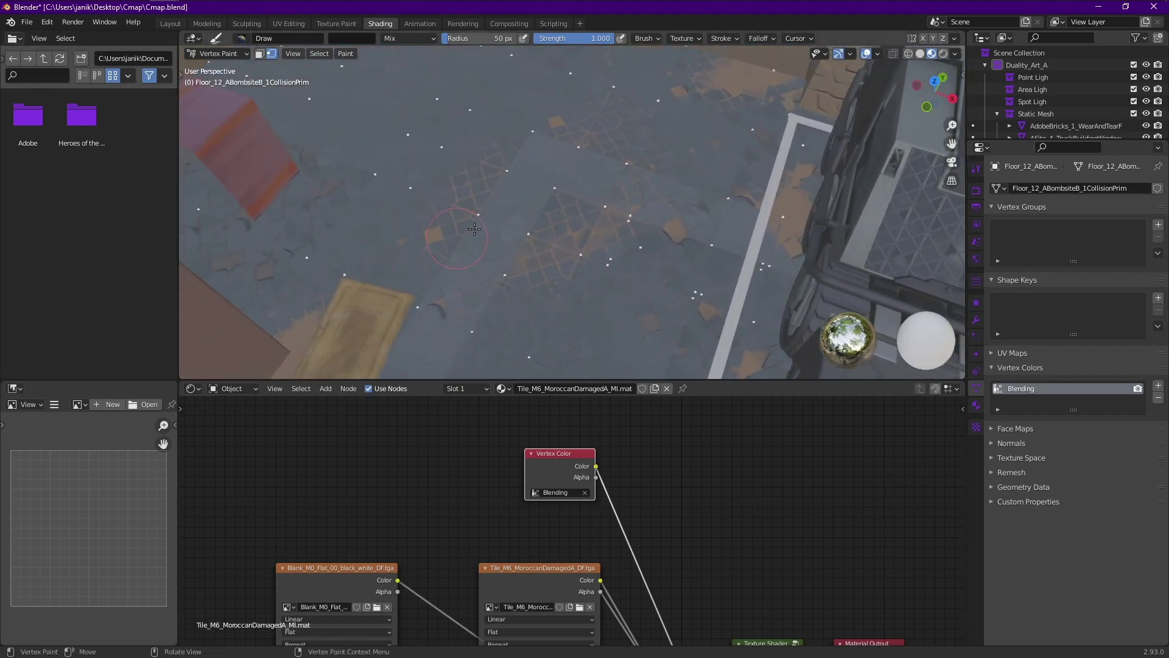
{"action": "middle_click_drag", "start_coordinate": [476, 216], "coordinate": [597, 287]}
{"action": "scroll", "coordinate": [426, 298], "scroll_direction": "down", "scroll_amount": 3}
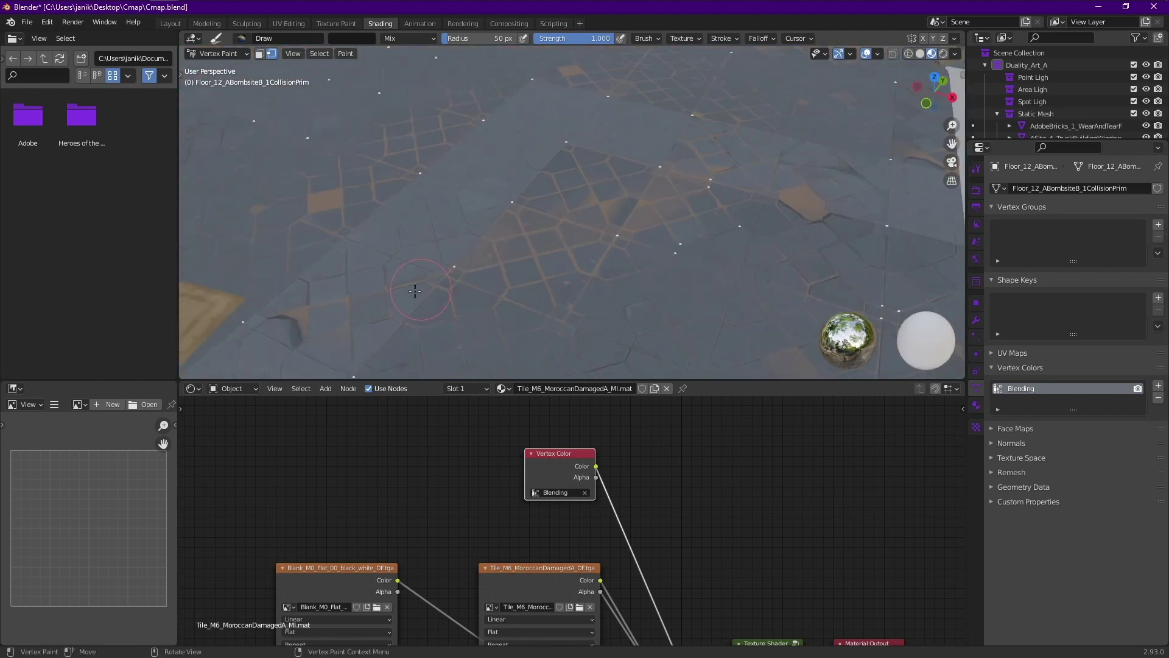
{"action": "mouse_move", "coordinate": [560, 271]}
{"action": "middle_mouse_down"}
{"action": "mouse_move", "coordinate": [573, 251]}
{"action": "mouse_move", "coordinate": [582, 272]}
{"action": "middle_mouse_up"}
{"action": "middle_click_drag", "start_coordinate": [798, 170], "coordinate": [456, 253]}
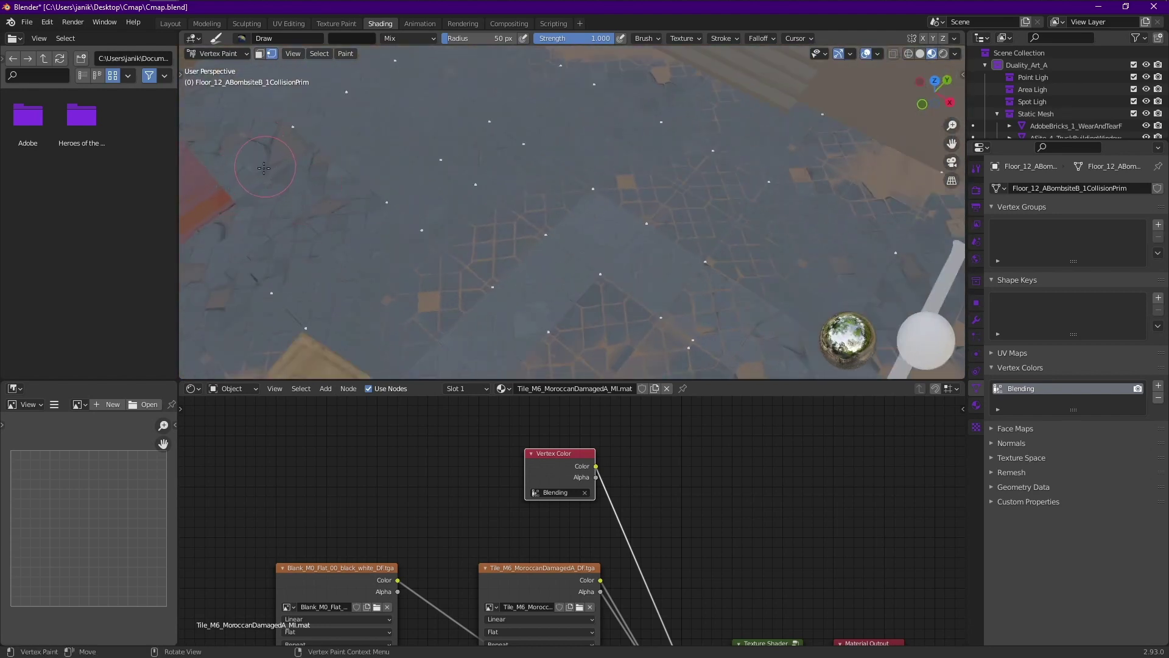
Step: Set the brush color to grey and paint worn patches onto the floor near the red rug
{"action": "left_click", "coordinate": [352, 38]}
{"action": "left_click", "coordinate": [432, 87]}
{"action": "left_click", "coordinate": [298, 128]}
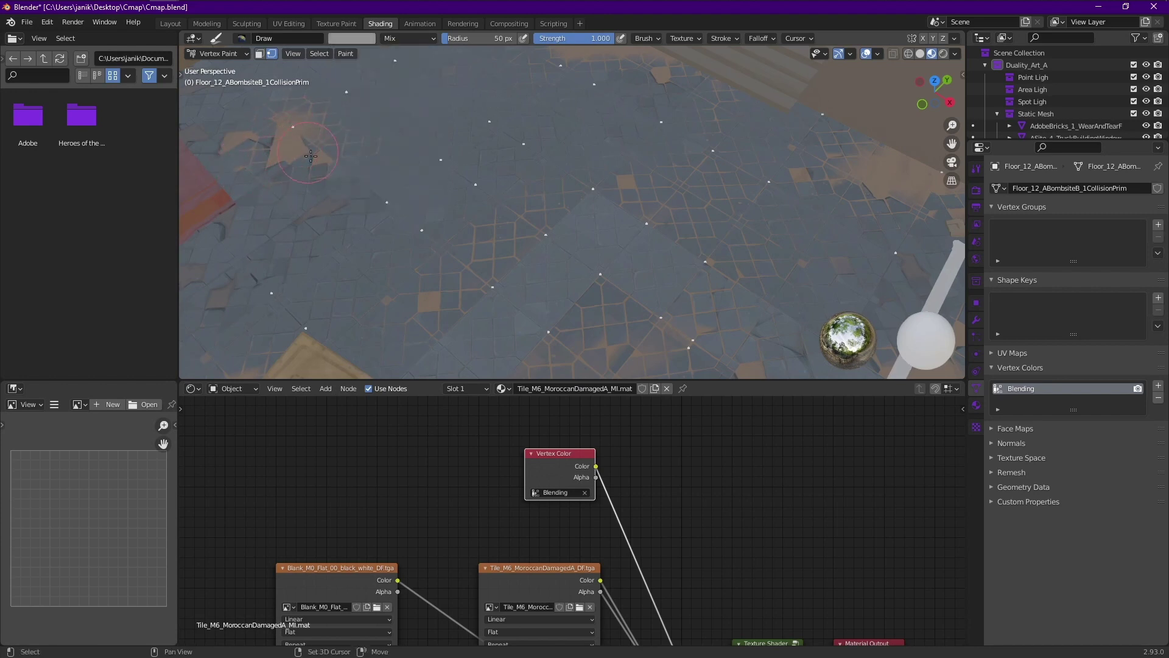
{"action": "middle_click_drag", "start_coordinate": [279, 159], "coordinate": [384, 206]}
{"action": "mouse_move", "coordinate": [403, 240]}
{"action": "left_mouse_down"}
{"action": "mouse_move", "coordinate": [335, 338]}
{"action": "mouse_move", "coordinate": [321, 329]}
{"action": "left_mouse_up"}
{"action": "scroll", "coordinate": [400, 299], "scroll_direction": "up", "scroll_amount": 3}
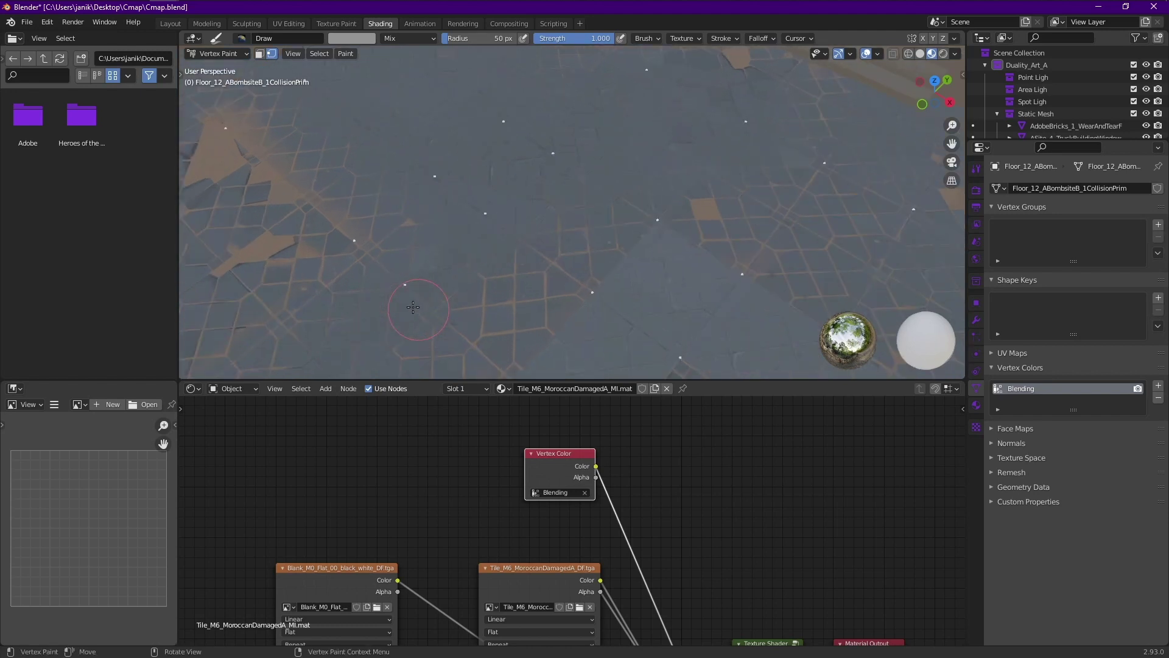
Step: Review the painted floor blending across the bombsite from a distance and around the rugs
{"action": "scroll", "coordinate": [410, 266], "scroll_direction": "down", "scroll_amount": 6}
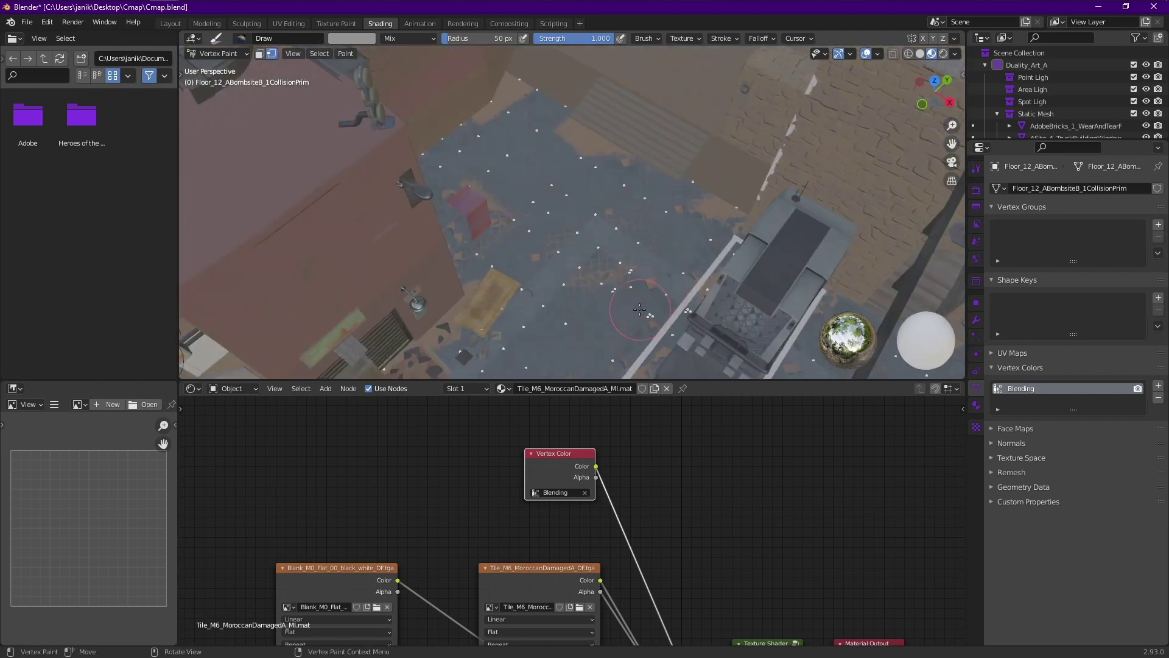
{"action": "scroll", "coordinate": [645, 292], "scroll_direction": "down", "scroll_amount": 4}
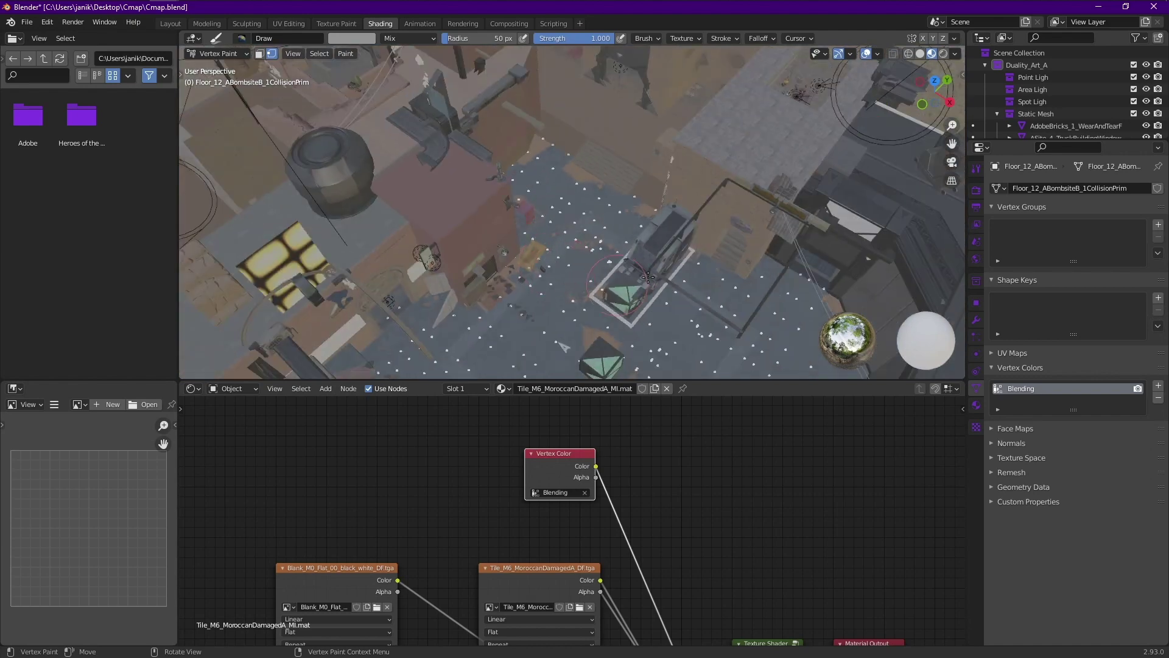
{"action": "middle_click_drag", "start_coordinate": [561, 227], "coordinate": [536, 241]}
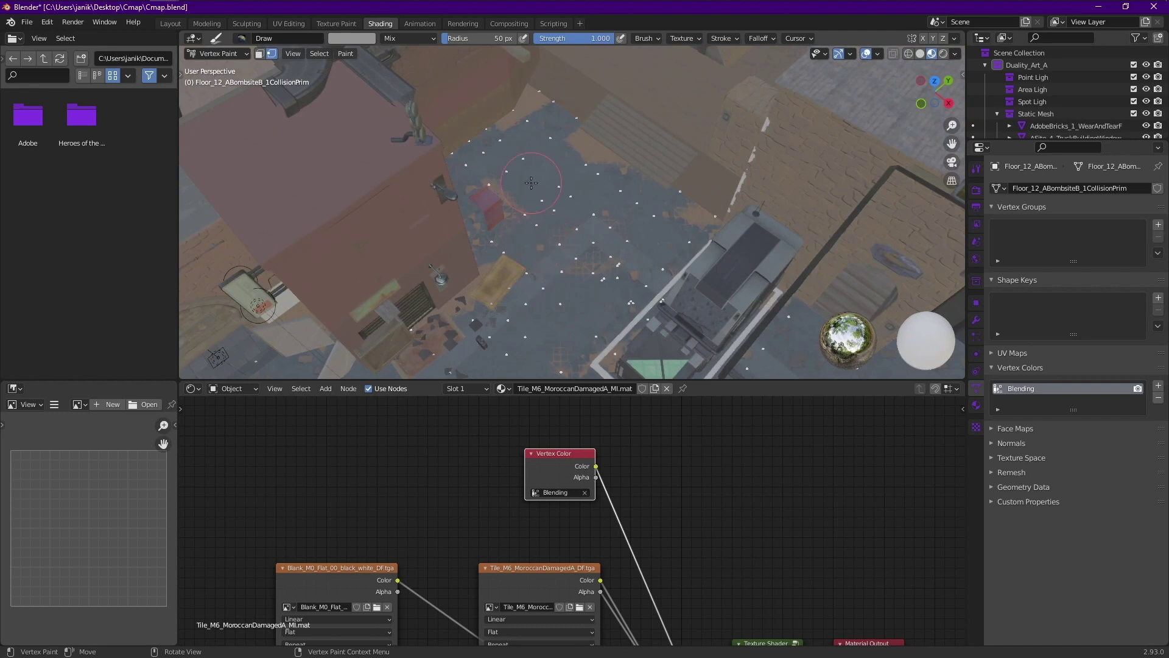
{"action": "scroll", "coordinate": [576, 116], "scroll_direction": "up", "scroll_amount": 3}
{"action": "middle_click_drag", "start_coordinate": [576, 117], "coordinate": [383, 323]}
{"action": "scroll", "coordinate": [585, 170], "scroll_direction": "up", "scroll_amount": 3}
{"action": "scroll", "coordinate": [584, 171], "scroll_direction": "down", "scroll_amount": 3}
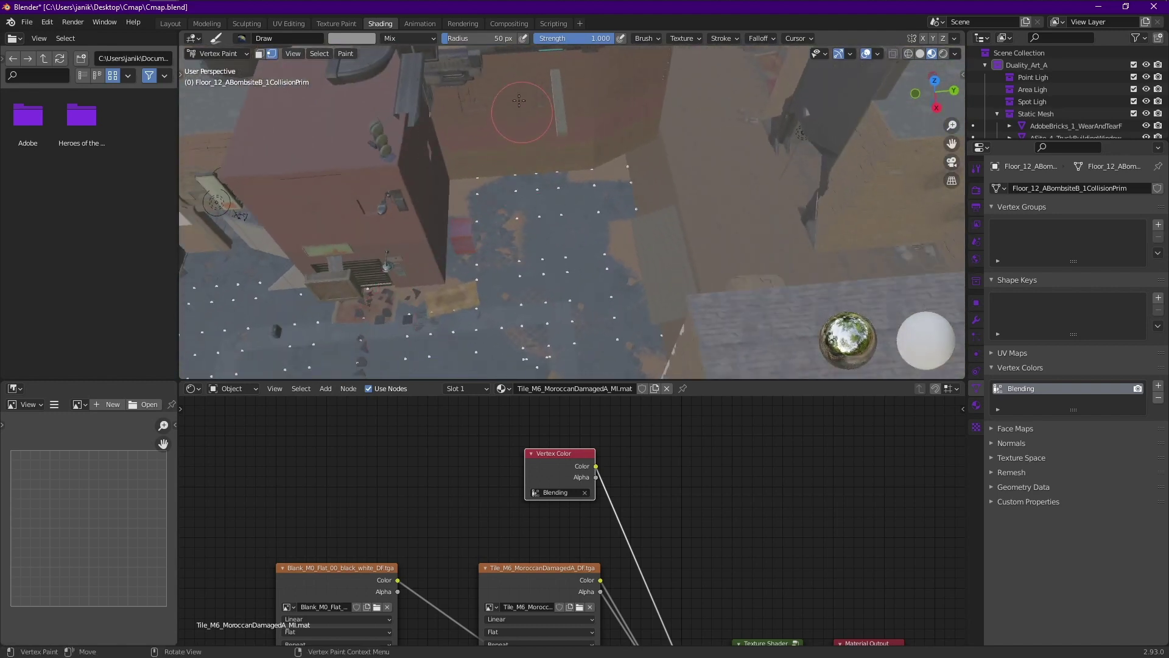
{"action": "left_click", "coordinate": [351, 37]}
{"action": "scroll", "coordinate": [520, 233], "scroll_direction": "down", "scroll_amount": 3}
{"action": "scroll", "coordinate": [519, 233], "scroll_direction": "up", "scroll_amount": 5}
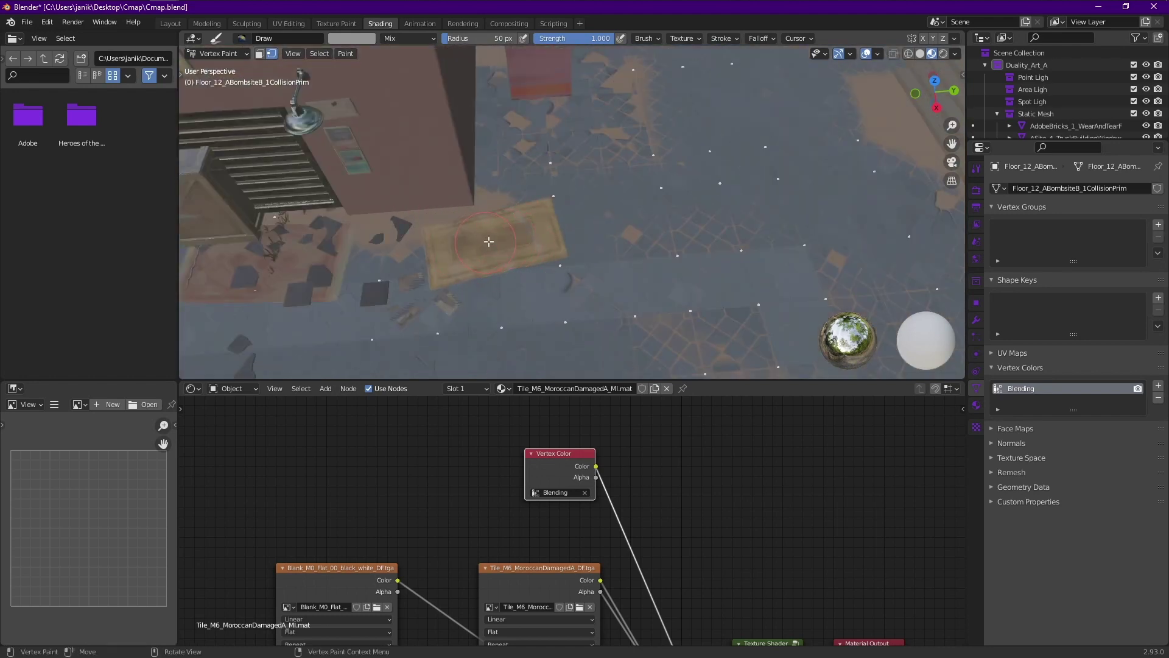
Step: Switch to Object Mode, select the yellow floor rug, and bring its shader's color parameters into view
{"action": "left_click", "coordinate": [218, 53]}
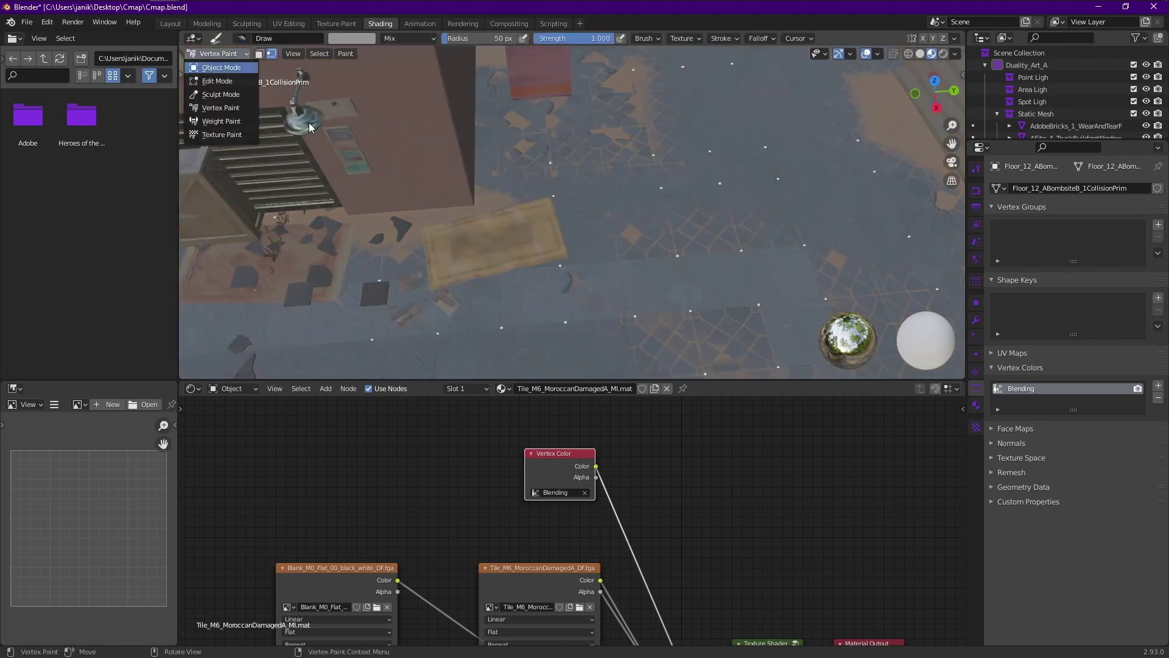
{"action": "left_click", "coordinate": [213, 64]}
{"action": "left_click", "coordinate": [521, 238]}
{"action": "middle_click_drag", "start_coordinate": [533, 561], "coordinate": [491, 559]}
{"action": "scroll", "coordinate": [611, 499], "scroll_direction": "up", "scroll_amount": 4}
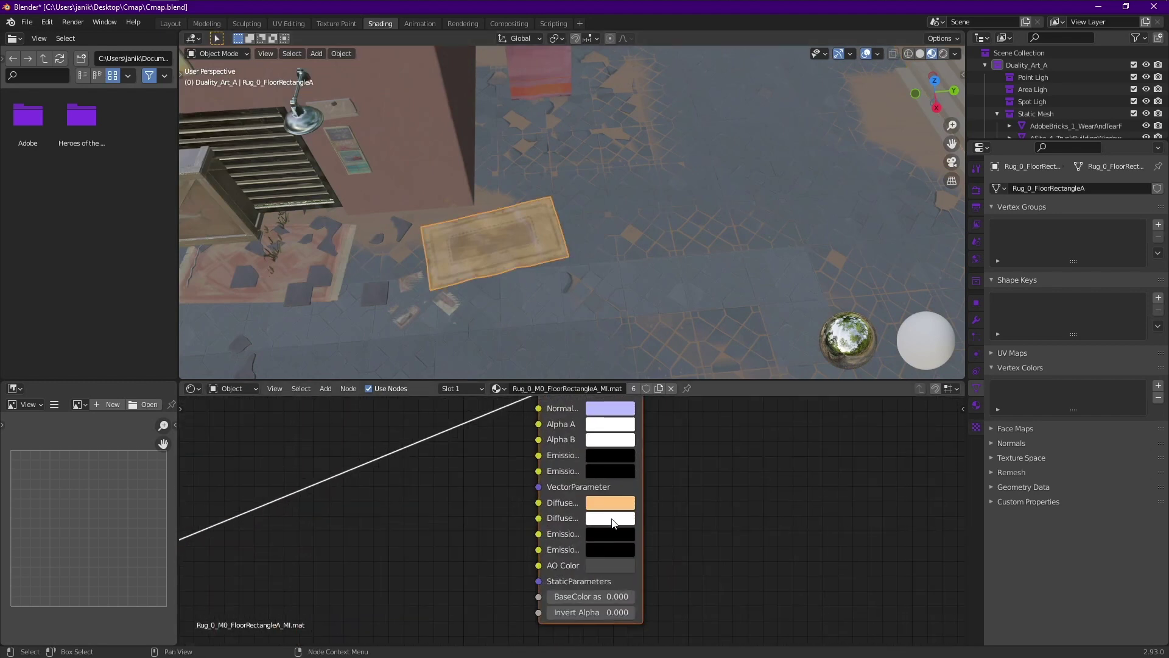
Step: Try setting the saturation of the rug material's first Diffuse color to 0, and undo the change
{"action": "left_click", "coordinate": [613, 518]}
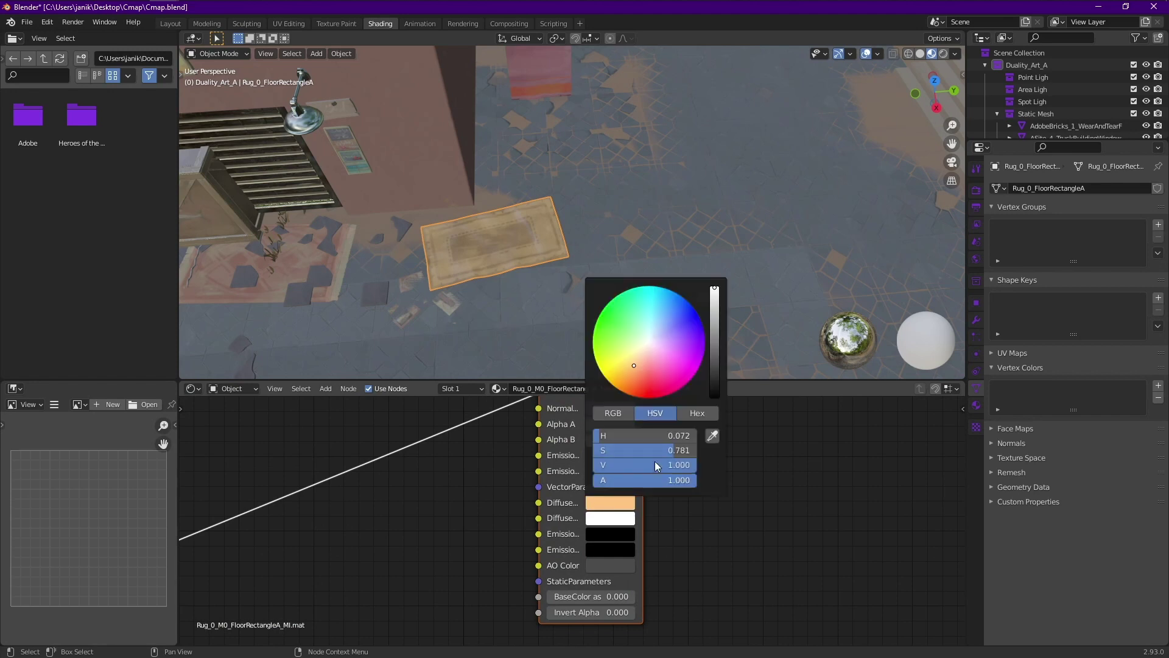
{"action": "left_click_drag", "start_coordinate": [669, 450], "coordinate": [597, 450]}
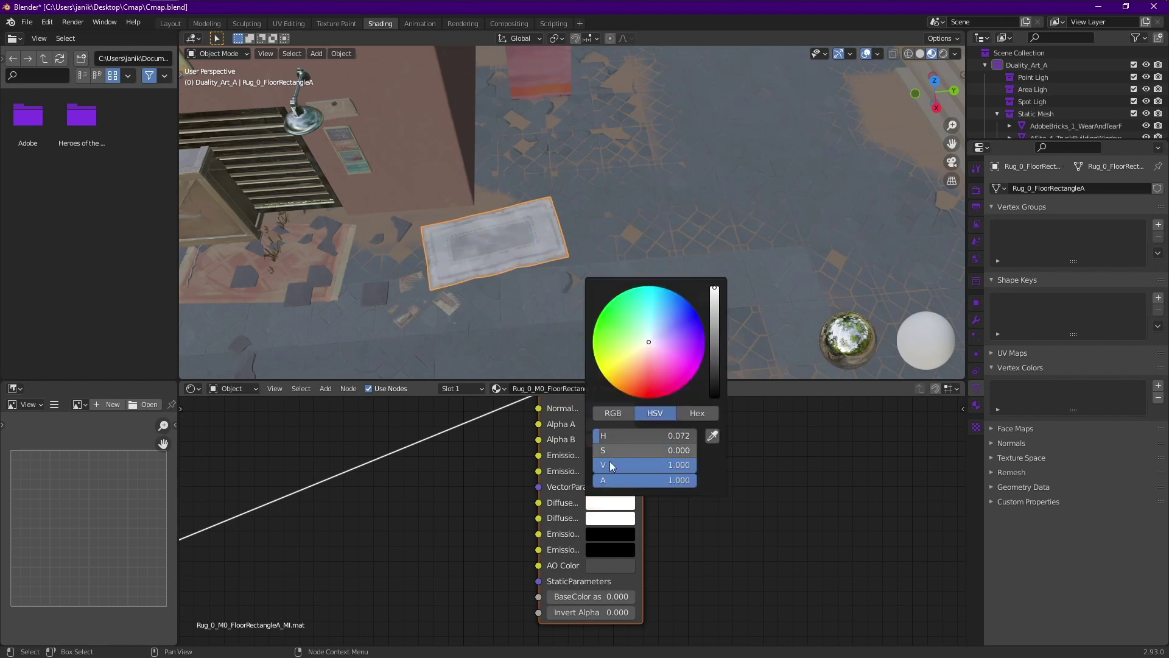
{"action": "key", "text": "ctrl+z"}
Step: Select the Shell_19_DestructionAreaB, Ground_0_AtkPathA and Ground_0_AtkSpawn meshes to examine their materials' Diffuse colors
{"action": "middle_click_drag", "start_coordinate": [548, 353], "coordinate": [563, 257]}
{"action": "scroll", "coordinate": [562, 257], "scroll_direction": "up", "scroll_amount": 3}
{"action": "left_click", "coordinate": [655, 273]}
{"action": "left_click", "coordinate": [616, 235]}
{"action": "left_click", "coordinate": [557, 236]}
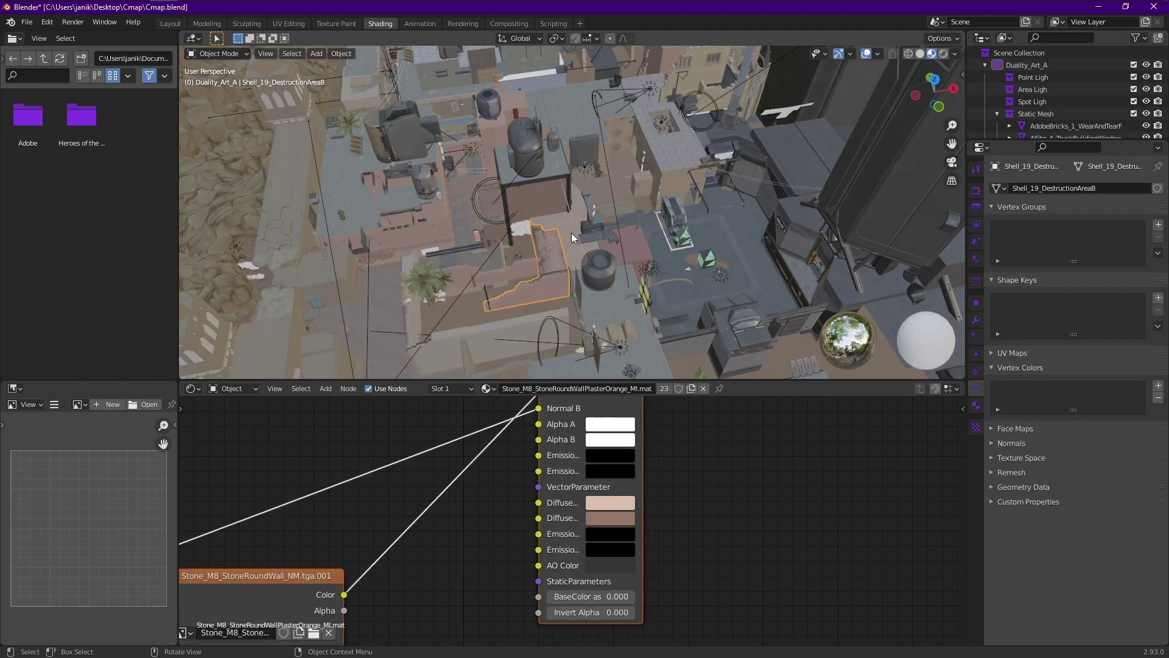
{"action": "left_click", "coordinate": [726, 257]}
{"action": "left_click", "coordinate": [328, 316]}
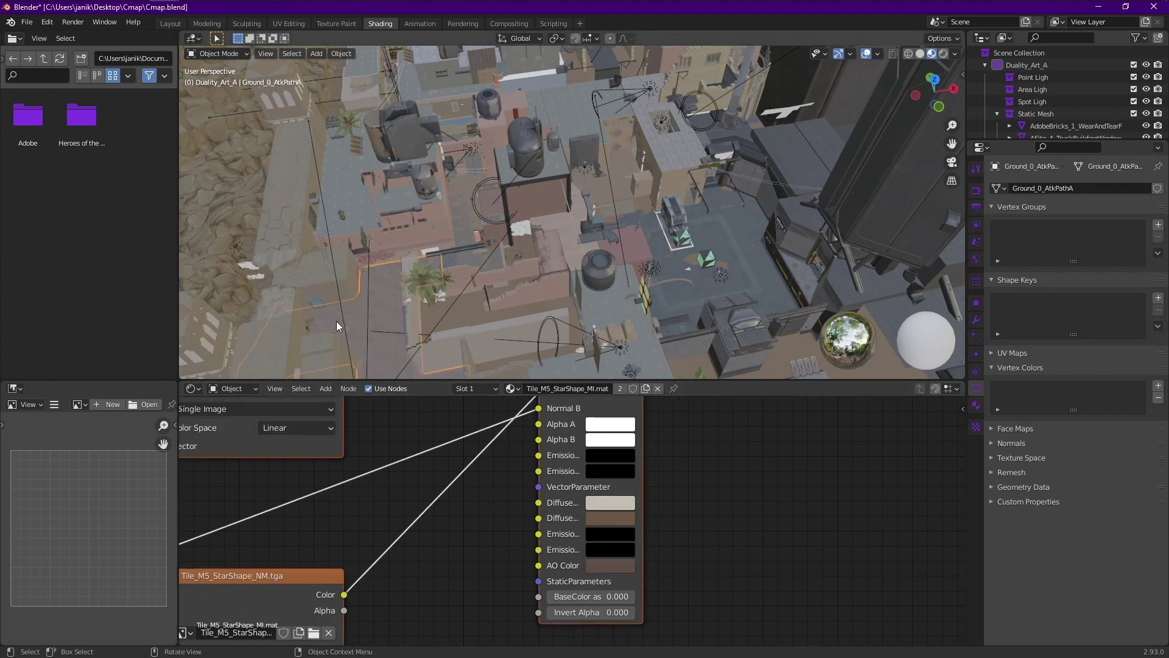
{"action": "key", "text": "KP_Decimal"}
{"action": "left_click", "coordinate": [437, 217]}
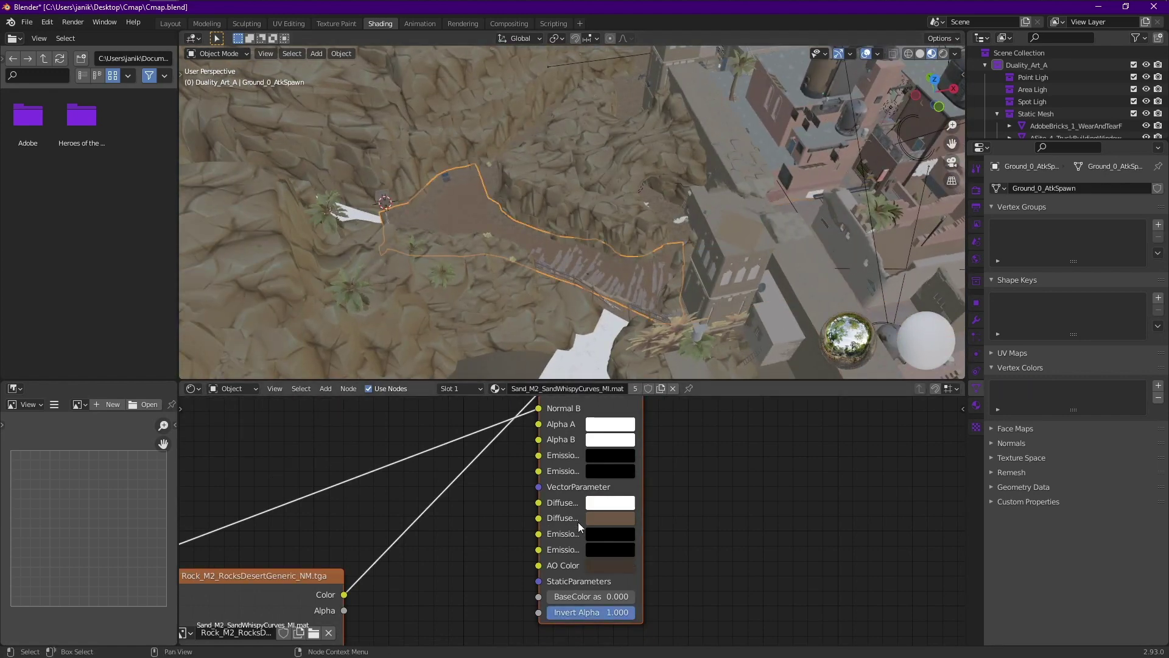
Step: Select further objects across the map, including the KingdomTech_0_APC truck, to compare their materials' Diffuse colors
{"action": "left_click", "coordinate": [565, 167]}
{"action": "left_click", "coordinate": [393, 313]}
{"action": "left_click", "coordinate": [397, 160]}
{"action": "middle_click_drag", "start_coordinate": [742, 251], "coordinate": [387, 296], "text": "shift"}
{"action": "left_click", "coordinate": [581, 156]}
{"action": "left_click", "coordinate": [528, 120]}
{"action": "left_click", "coordinate": [677, 140]}
{"action": "left_click", "coordinate": [703, 237]}
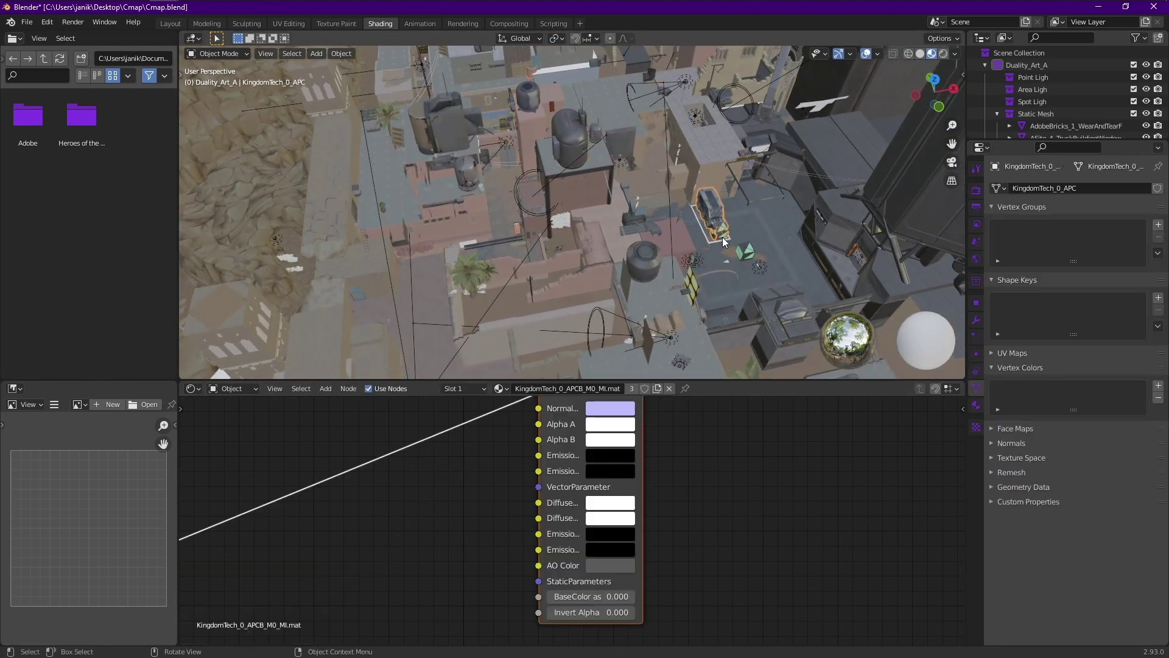
Step: Select Shell_11_BathHouseDRoof, try brightening and desaturating its material's second Diffuse color, and undo the changes
{"action": "left_click", "coordinate": [670, 301]}
{"action": "middle_click_drag", "start_coordinate": [608, 341], "coordinate": [587, 262]}
{"action": "left_click", "coordinate": [609, 518]}
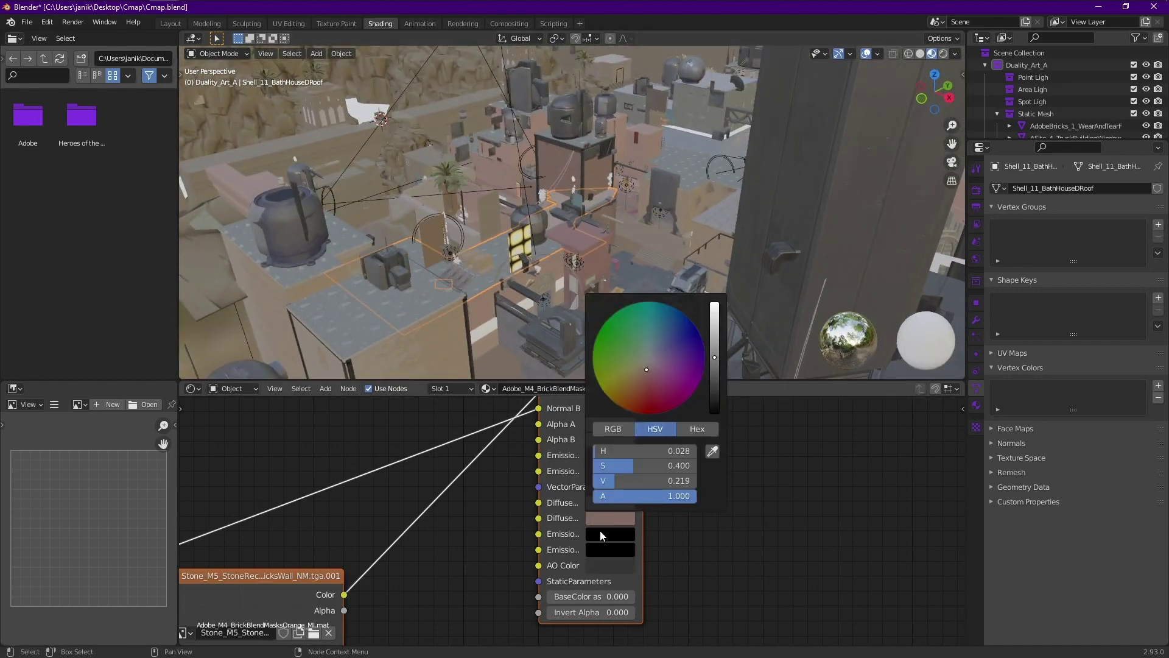
{"action": "left_click", "coordinate": [618, 518]}
{"action": "left_click_drag", "start_coordinate": [715, 368], "coordinate": [715, 303]}
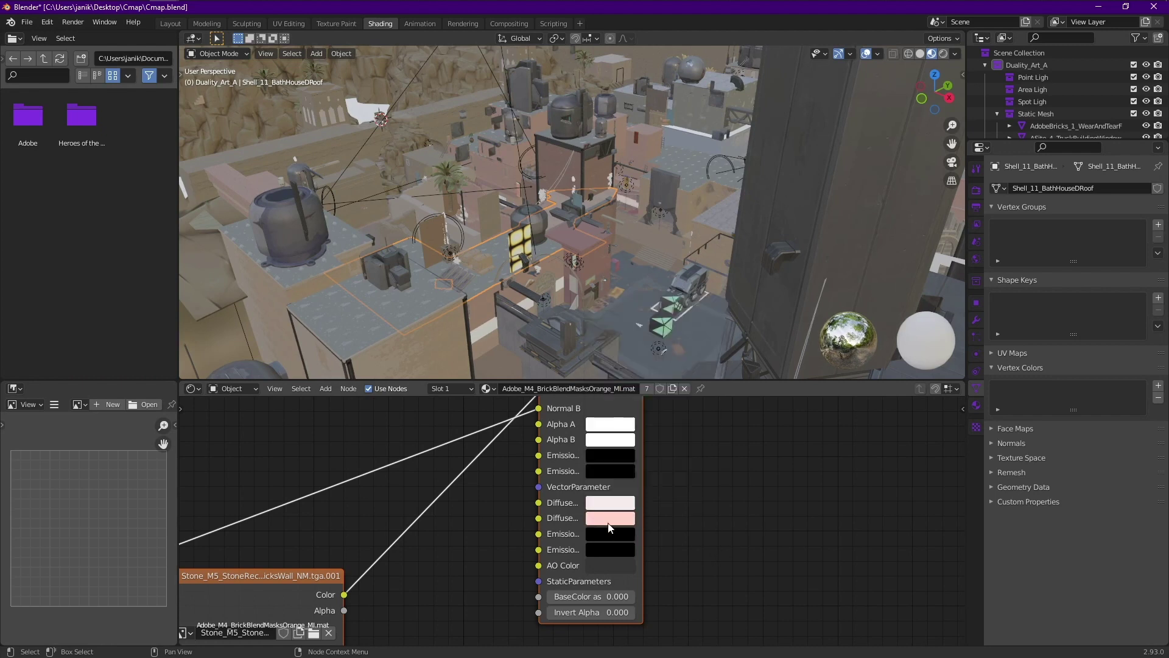
{"action": "left_click", "coordinate": [609, 518]}
{"action": "left_click_drag", "start_coordinate": [693, 466], "coordinate": [609, 465]}
{"action": "key", "text": "ctrl+z"}
{"action": "middle_click_drag", "start_coordinate": [639, 256], "coordinate": [571, 254]}
{"action": "scroll", "coordinate": [571, 254], "scroll_direction": "up", "scroll_amount": 3}
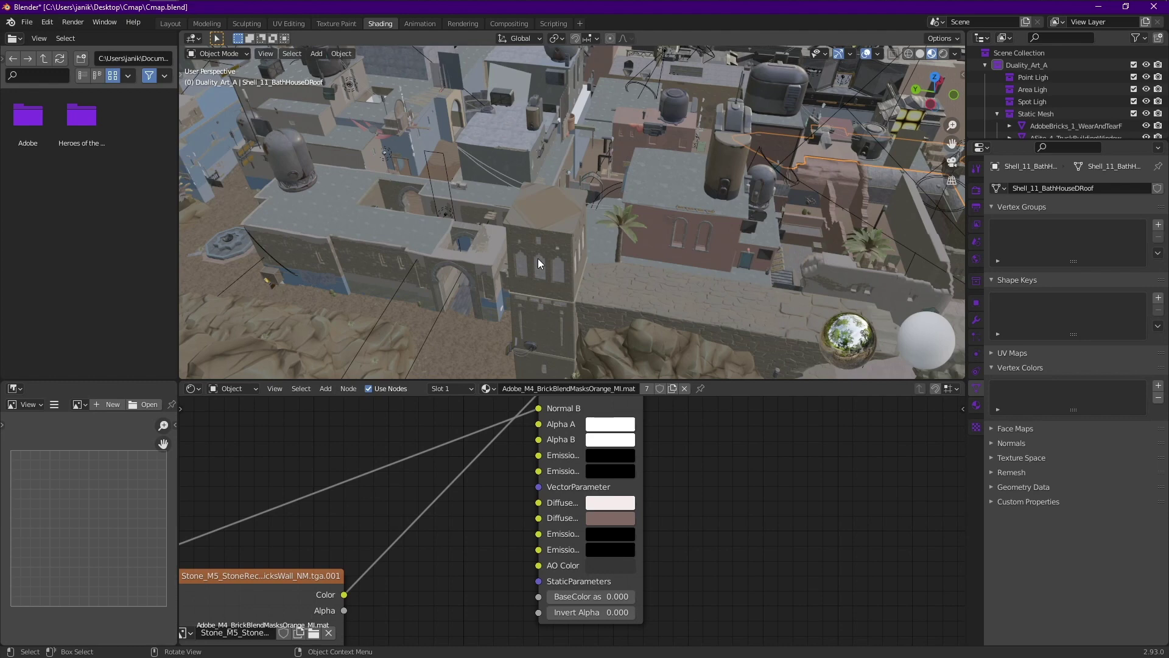
{"action": "middle_click_drag", "start_coordinate": [538, 258], "coordinate": [594, 292]}
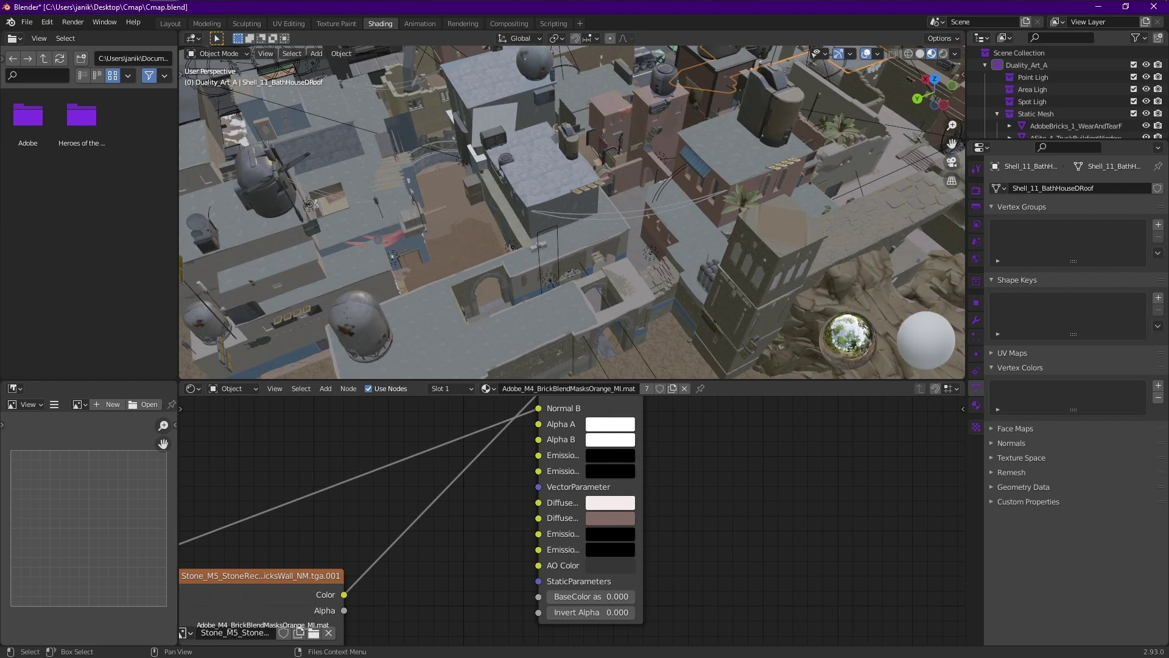